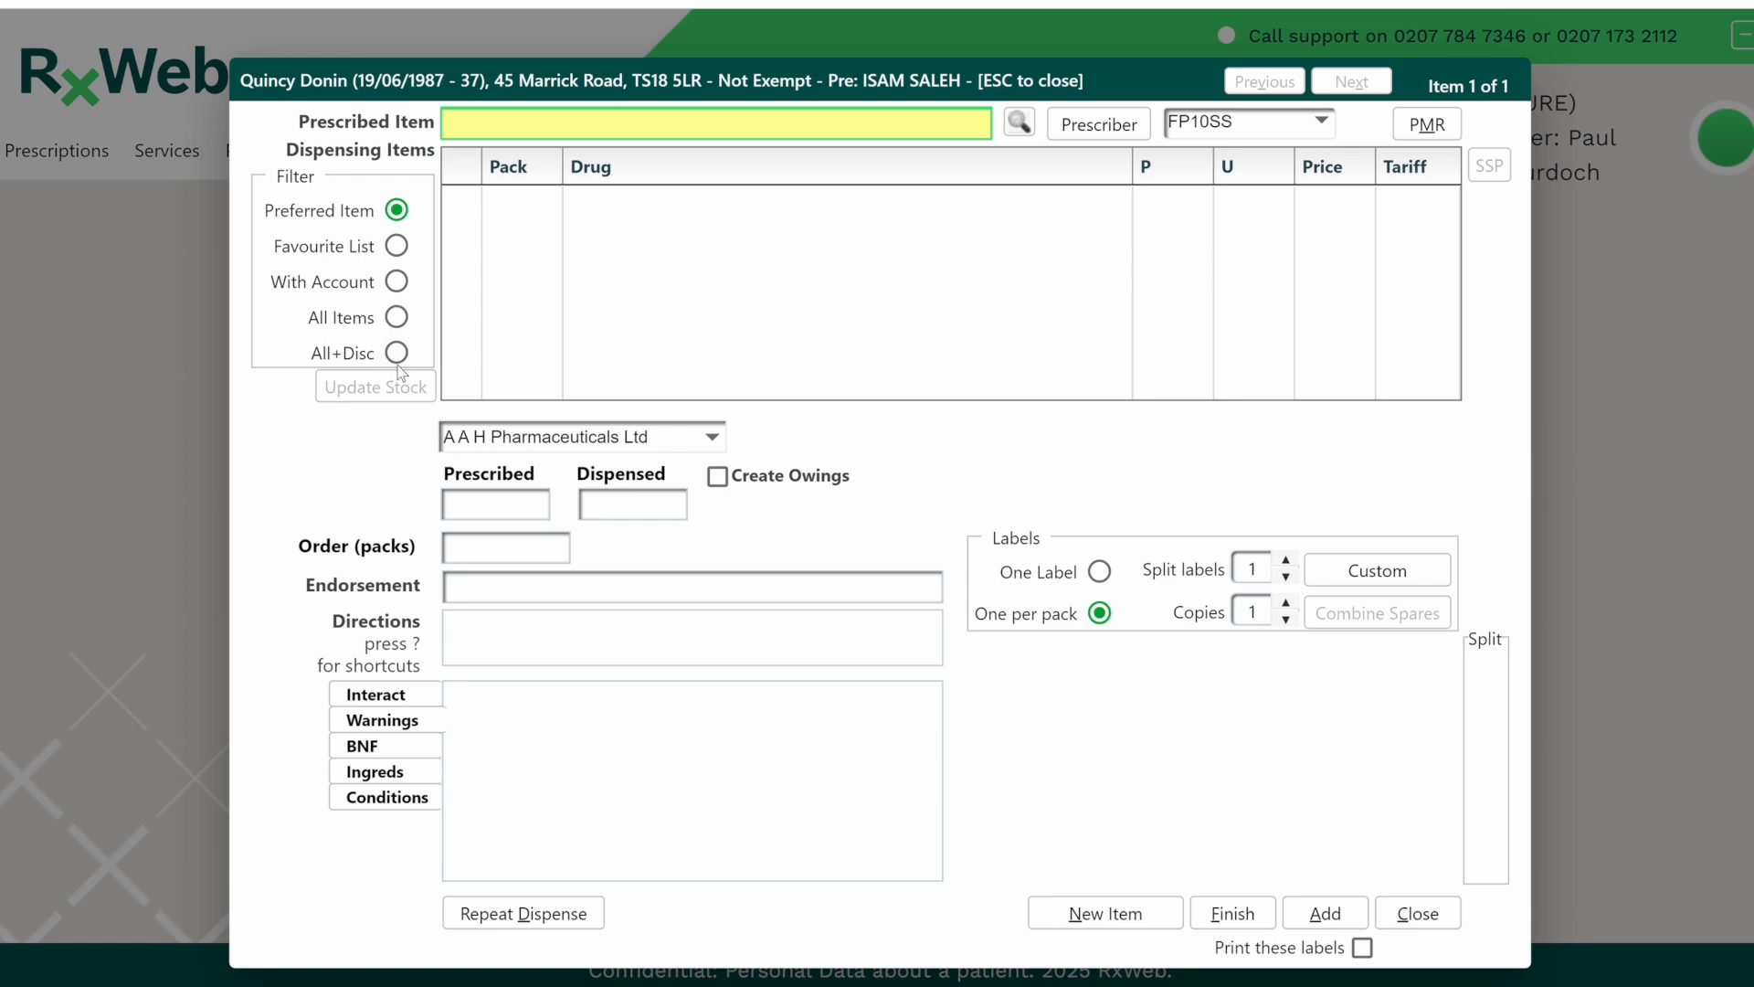
Search for prescribed item simv 20 and select Simvastatin 20mg tablets (A A H Pharmaceuticals Ltd) 28 tablet.
text(Timy 20)
key(Return)
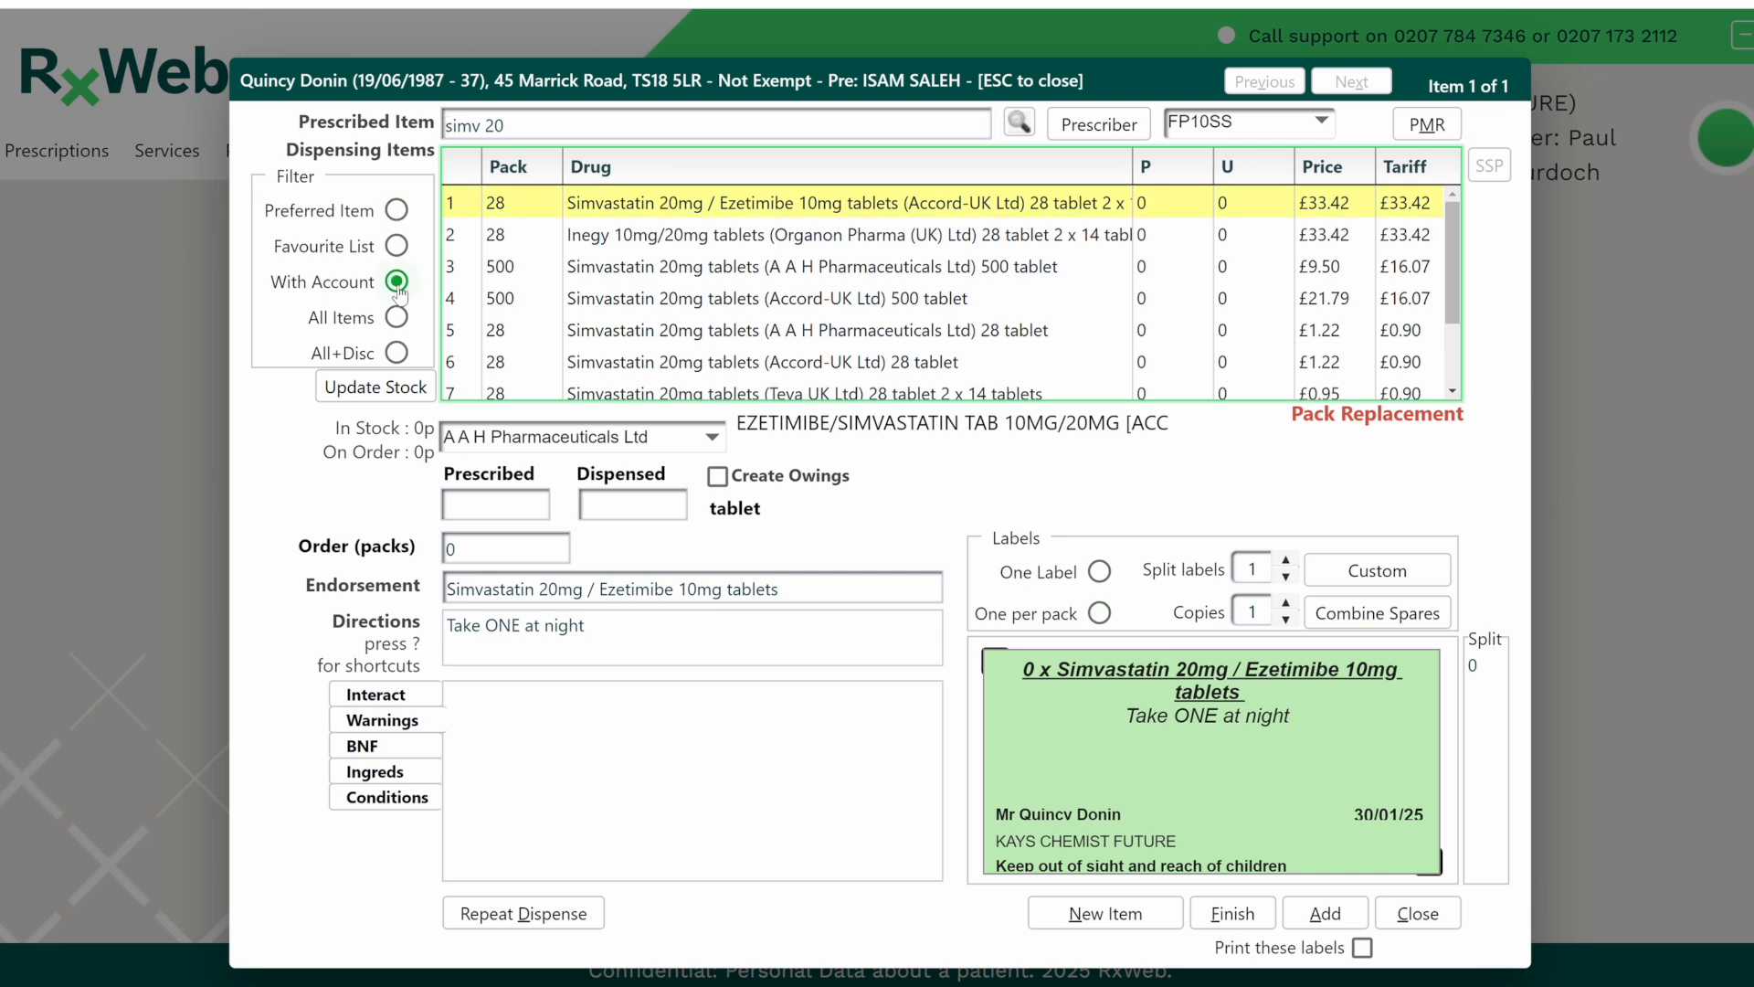
mouse_move(1454, 243)
mouse_down()
mouse_move(1449, 337)
mouse_move(1443, 236)
mouse_up()
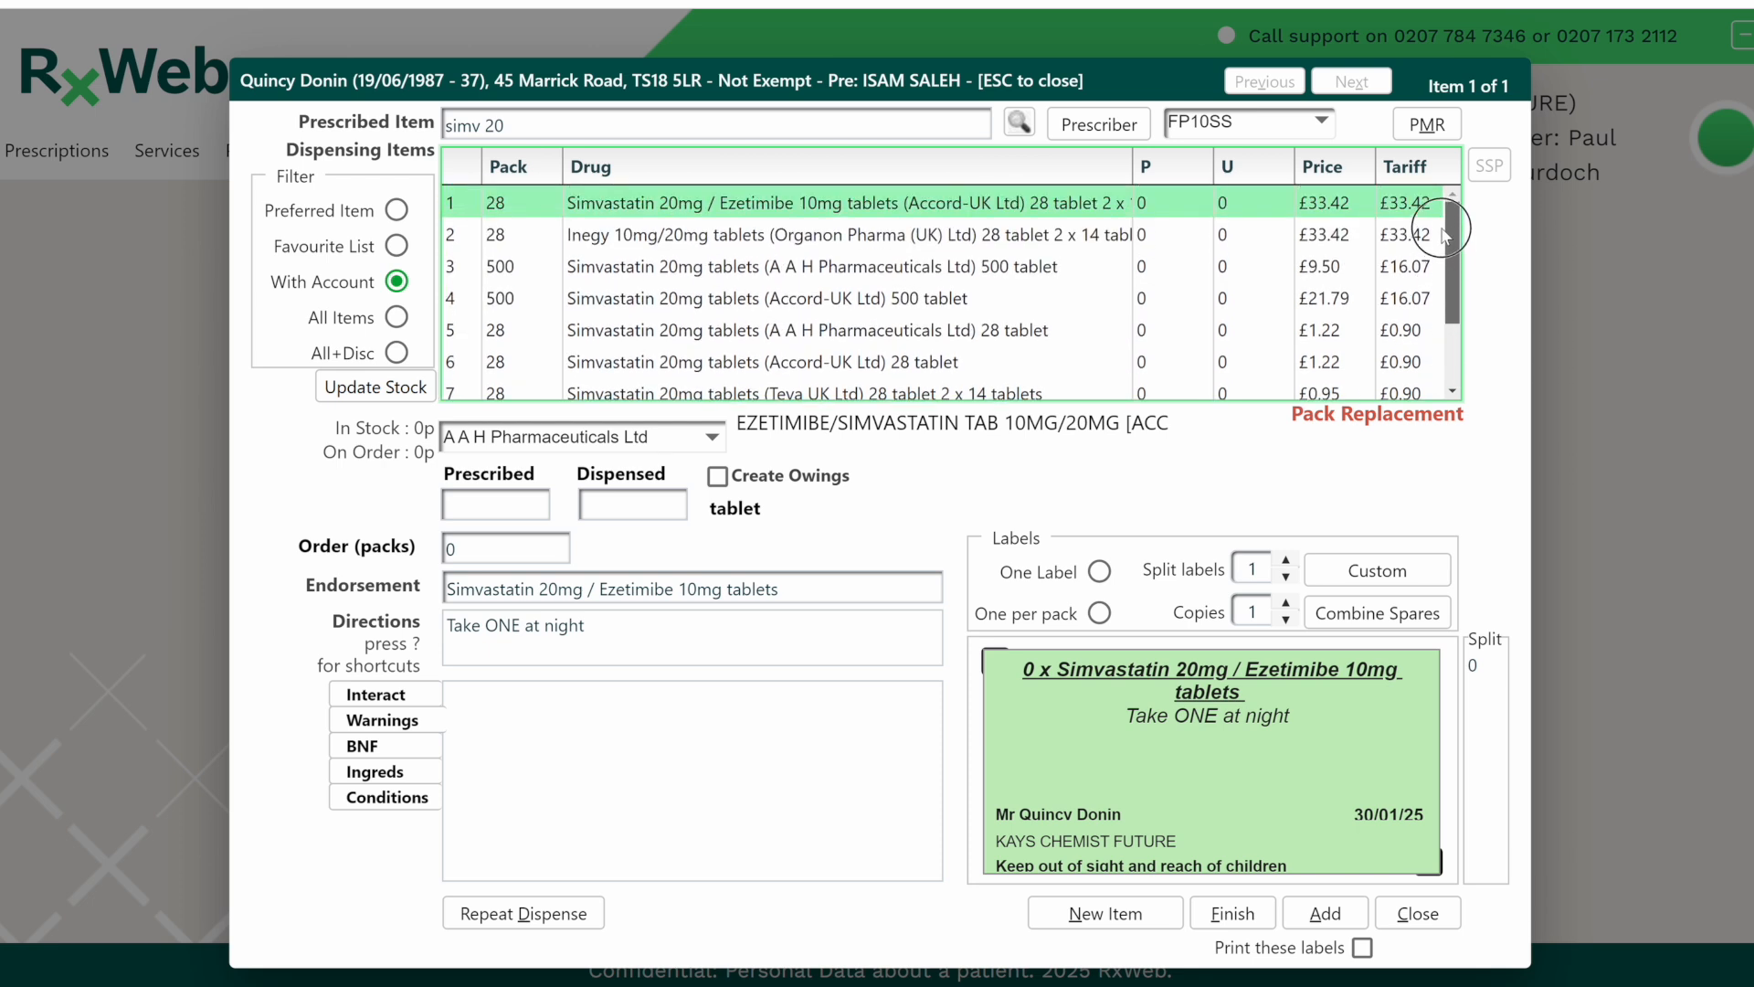
click(632, 338)
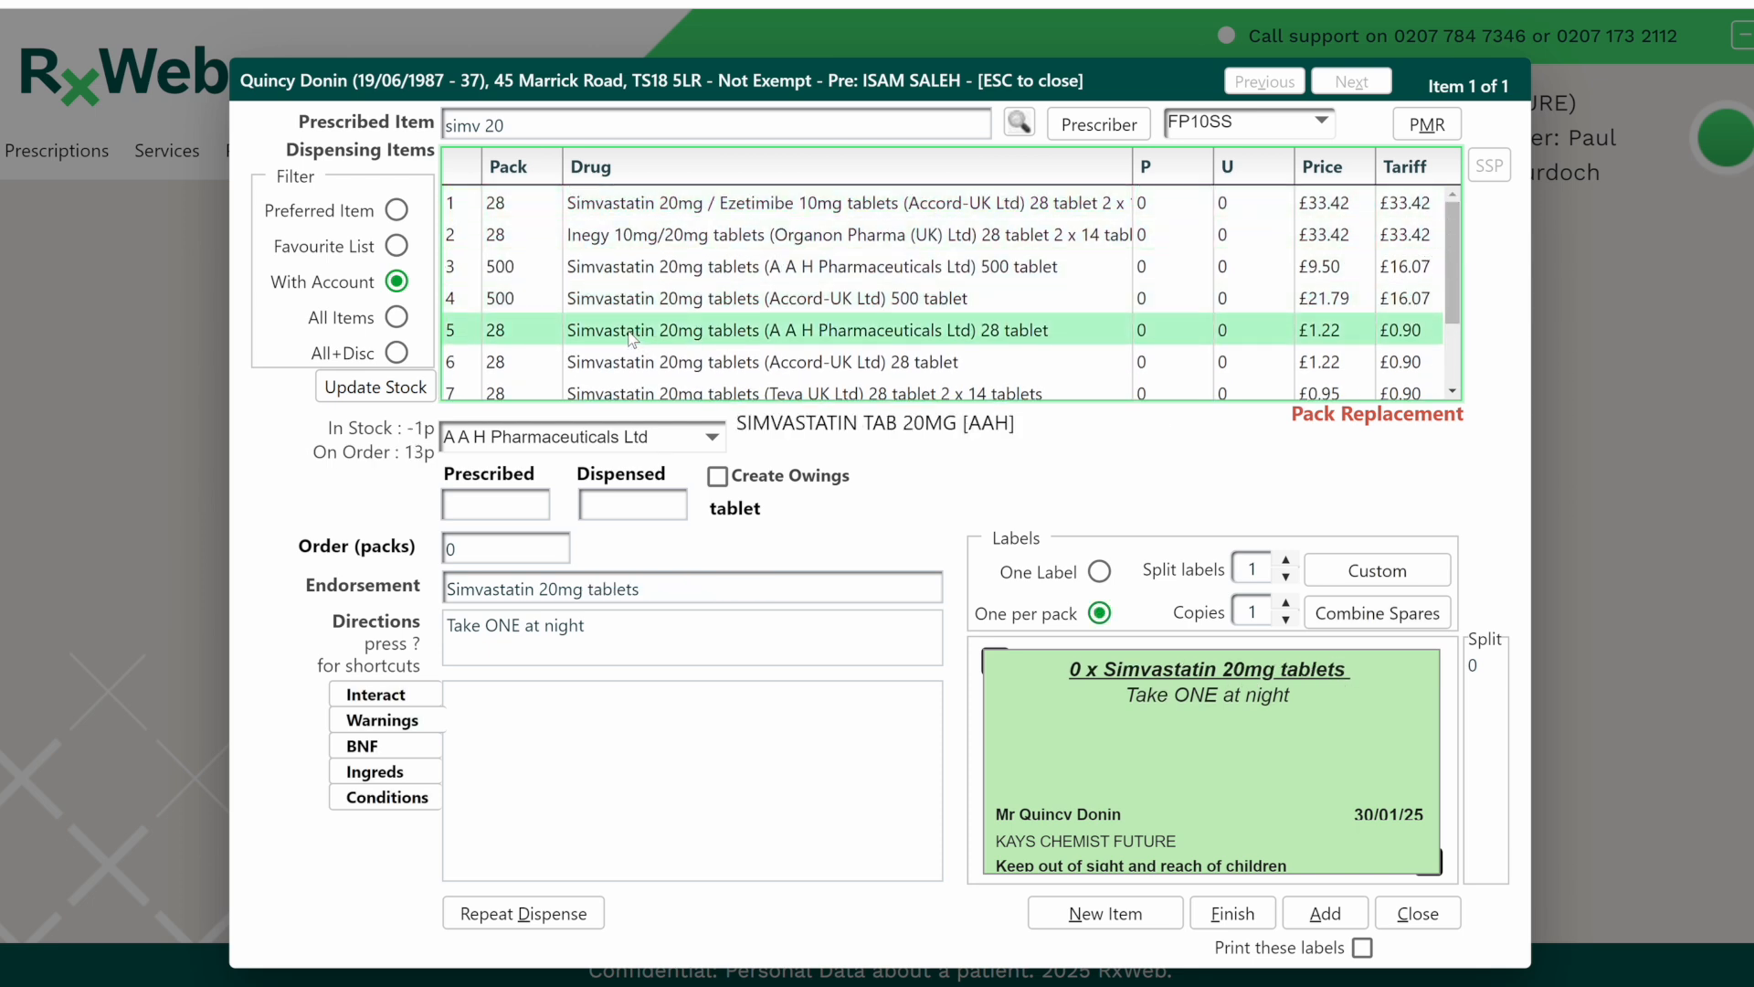
Set the prescribed quantity to 28, finish the prescription, and dispense it with printed labels.
click(458, 508)
text(28)
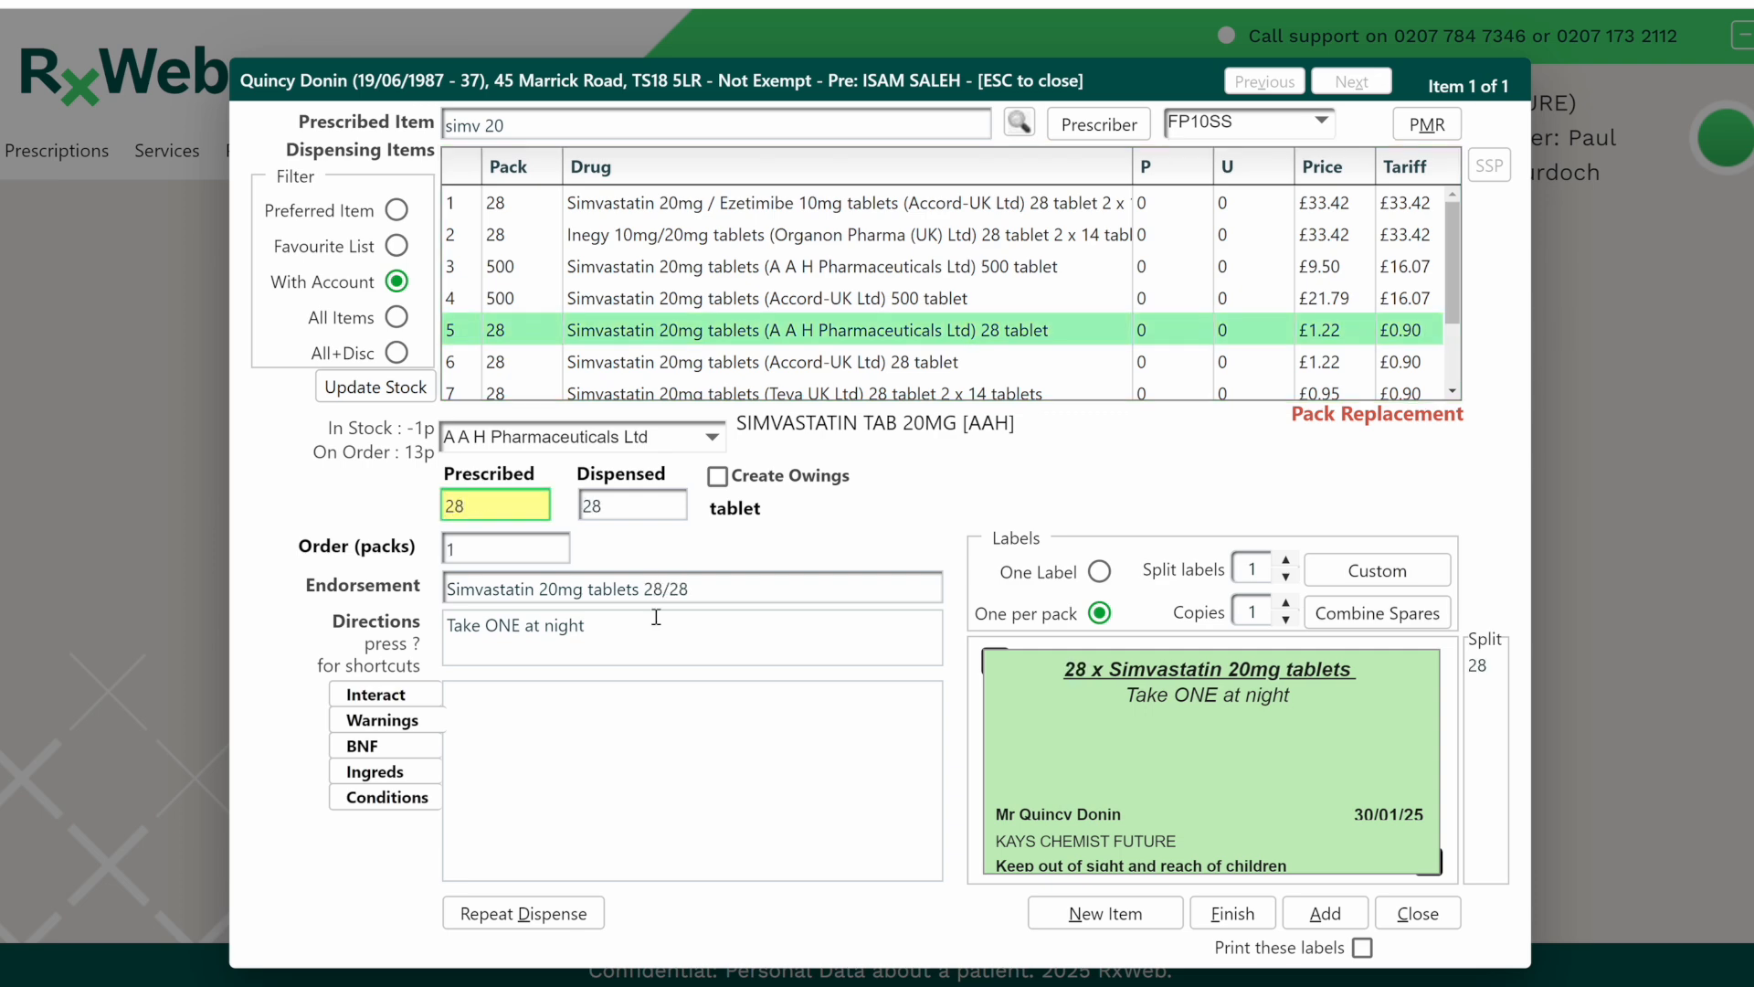
click(1223, 915)
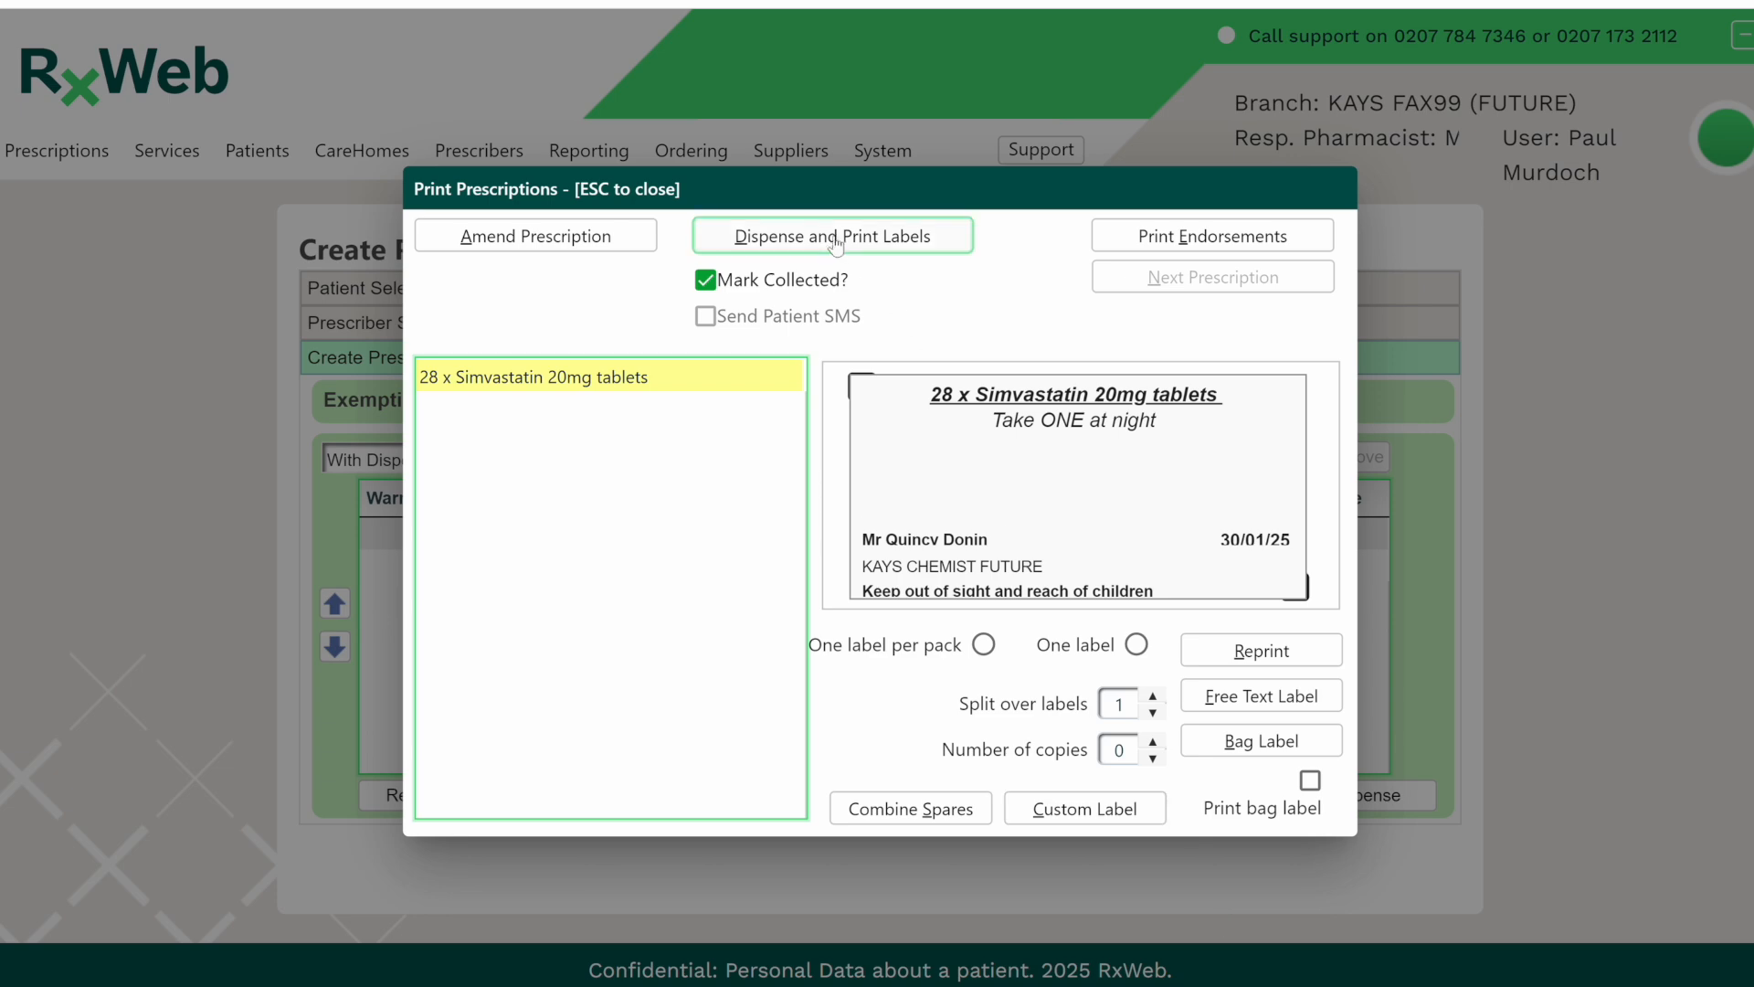
click(834, 243)
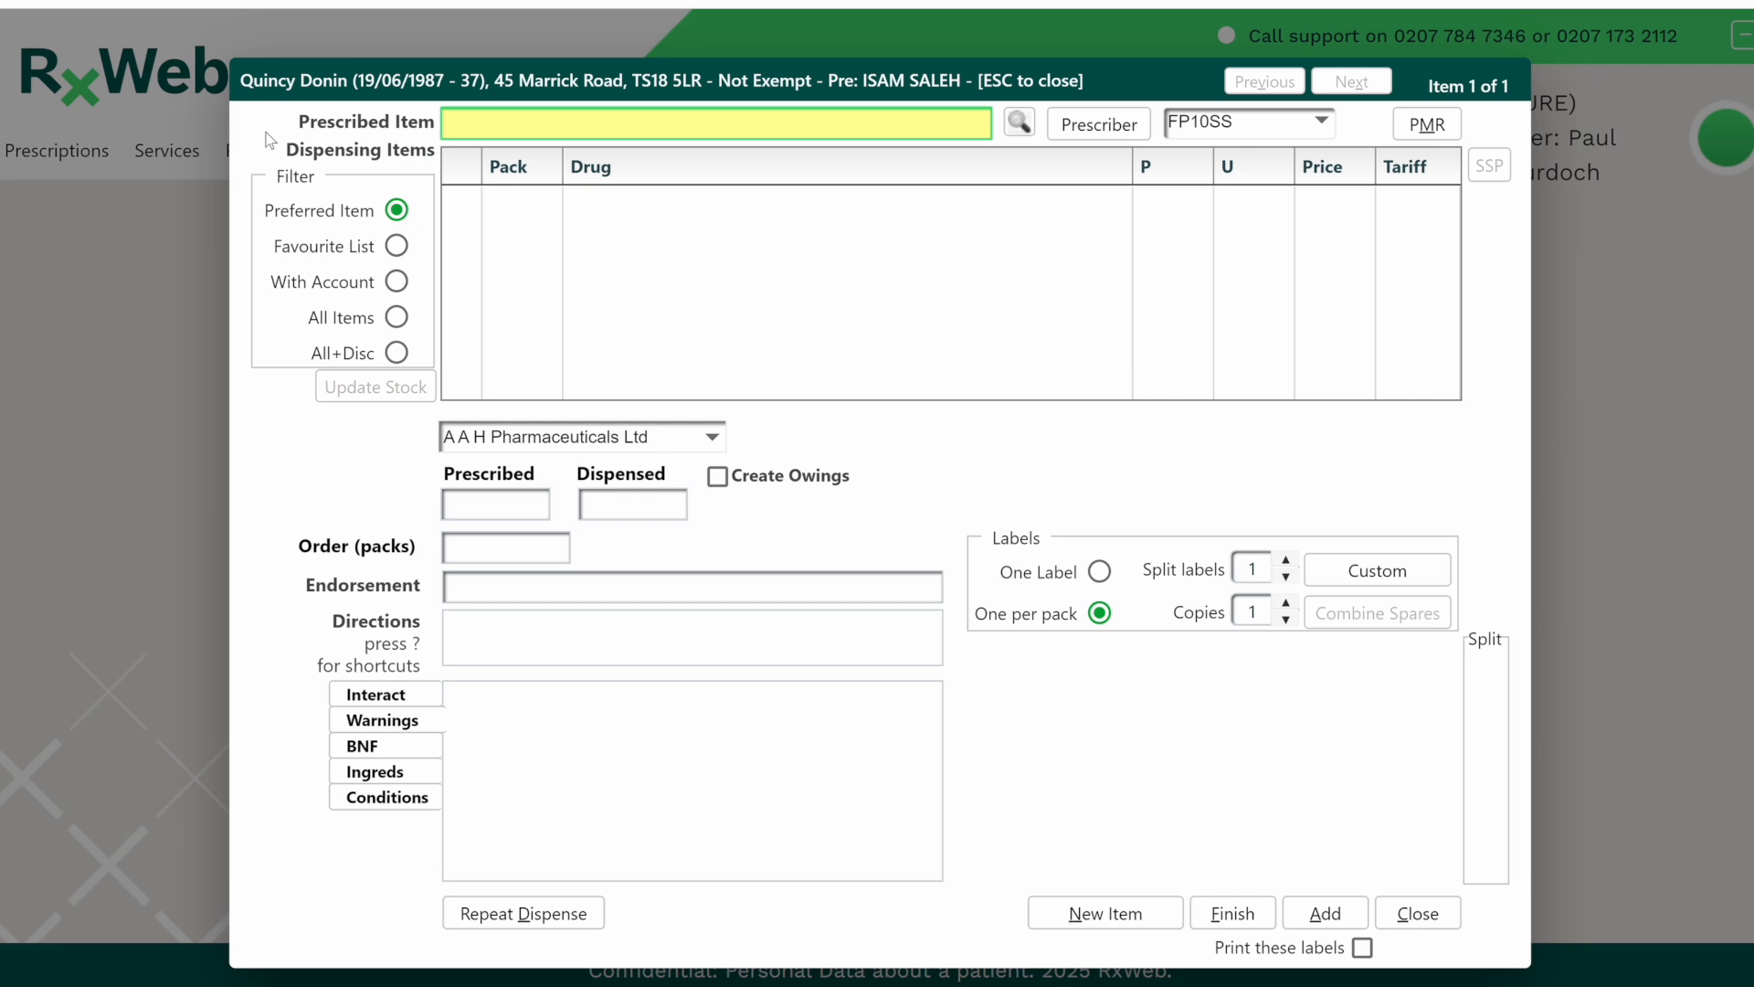
Look up simv 20 as the prescribed item and remove the A A H Pharmaceuticals simvastatin 20mg tablets from the favourite list.
text(simv 20)
key(Return)
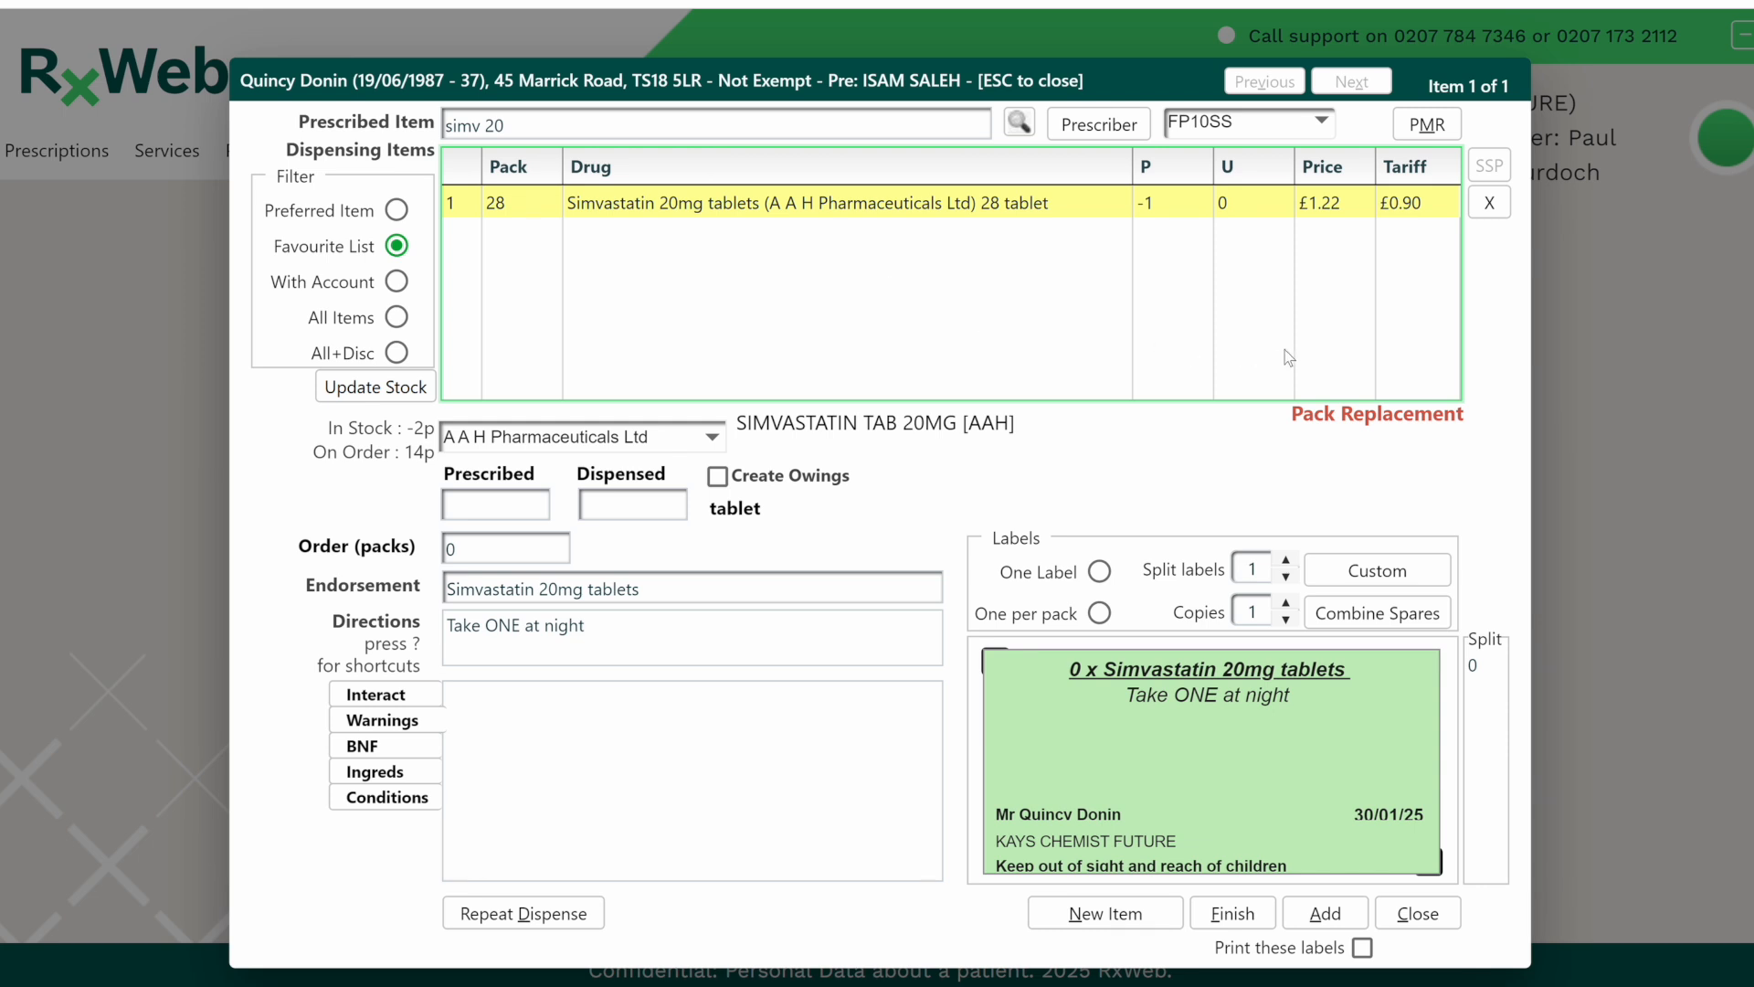
click(1490, 206)
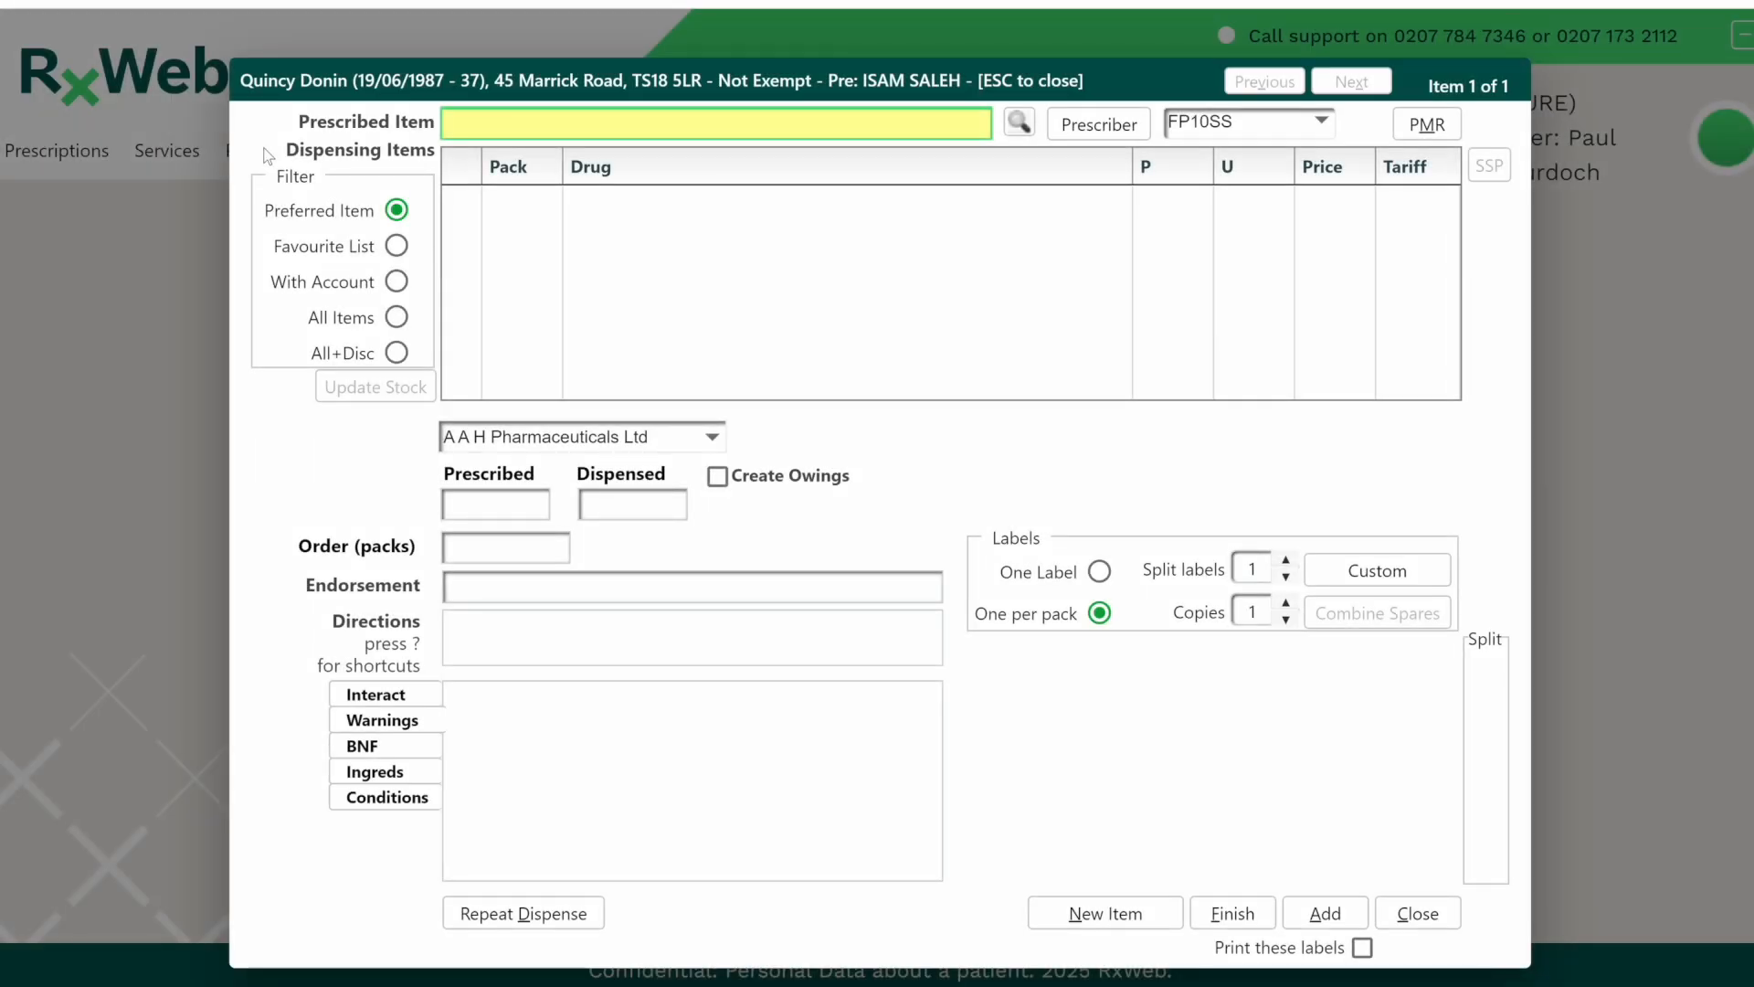
Search again for simv 20 and pick Simvastatin 20mg tablets (Accord-UK Ltd) 28 tablet from the favourite list.
text(simv 20)
key(Return)
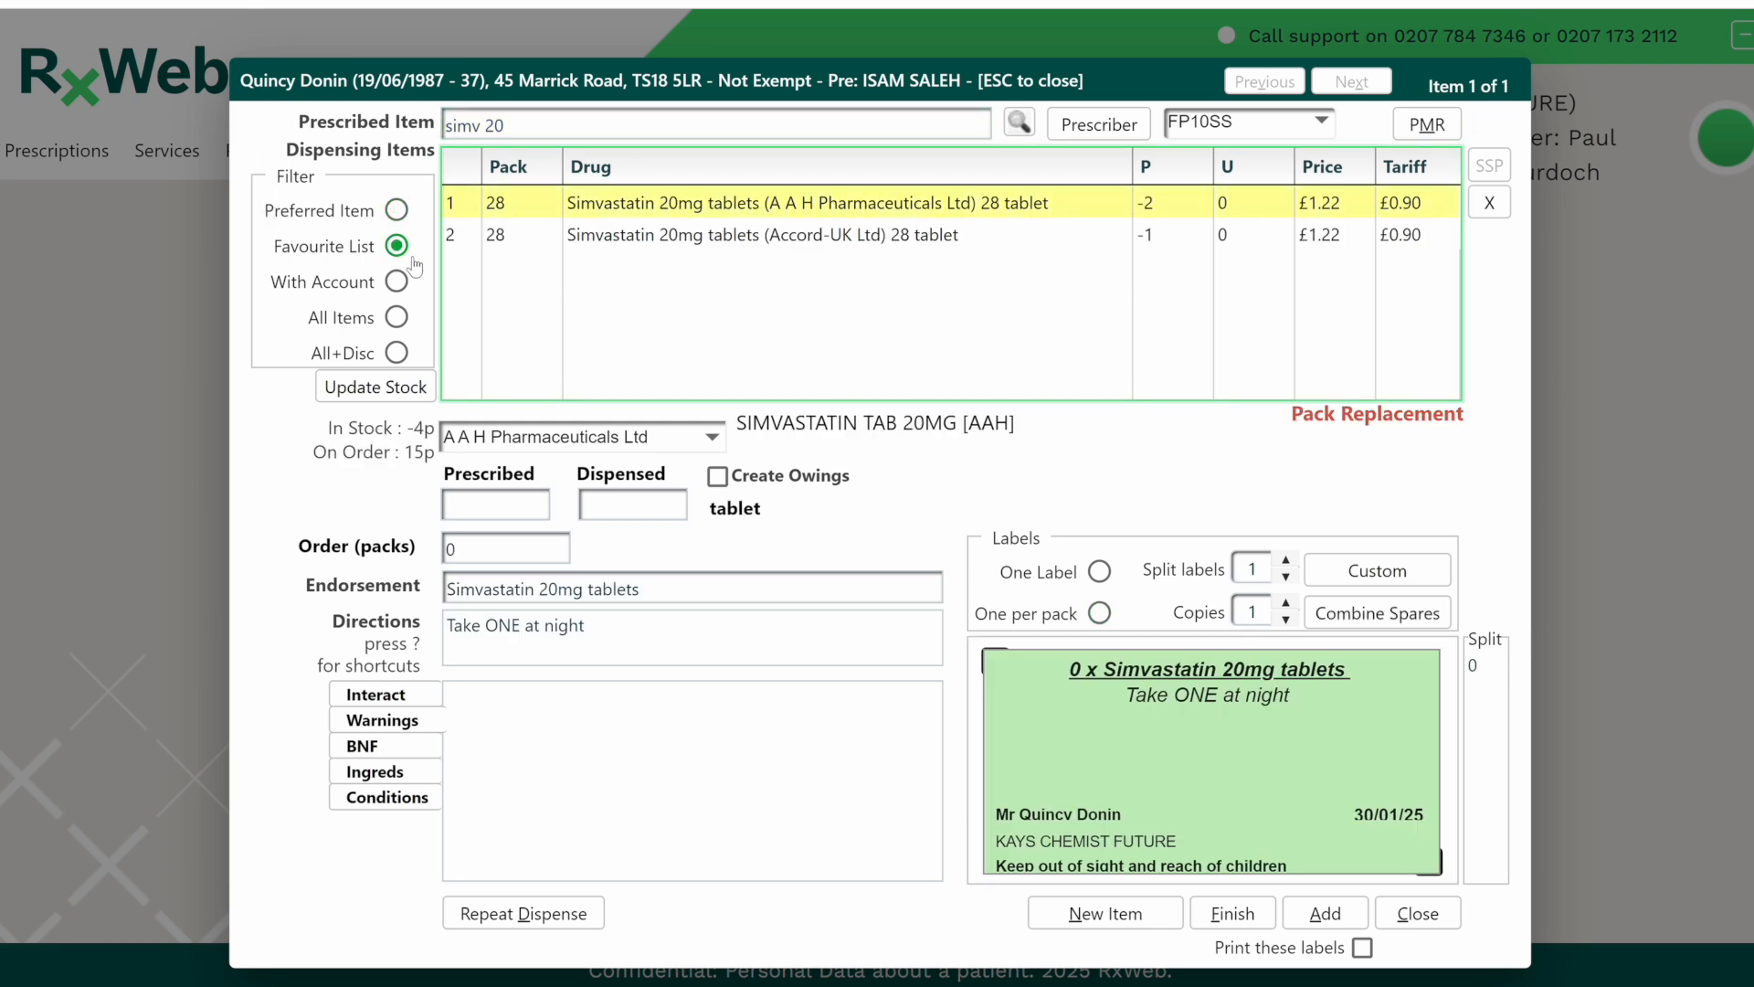
click(709, 235)
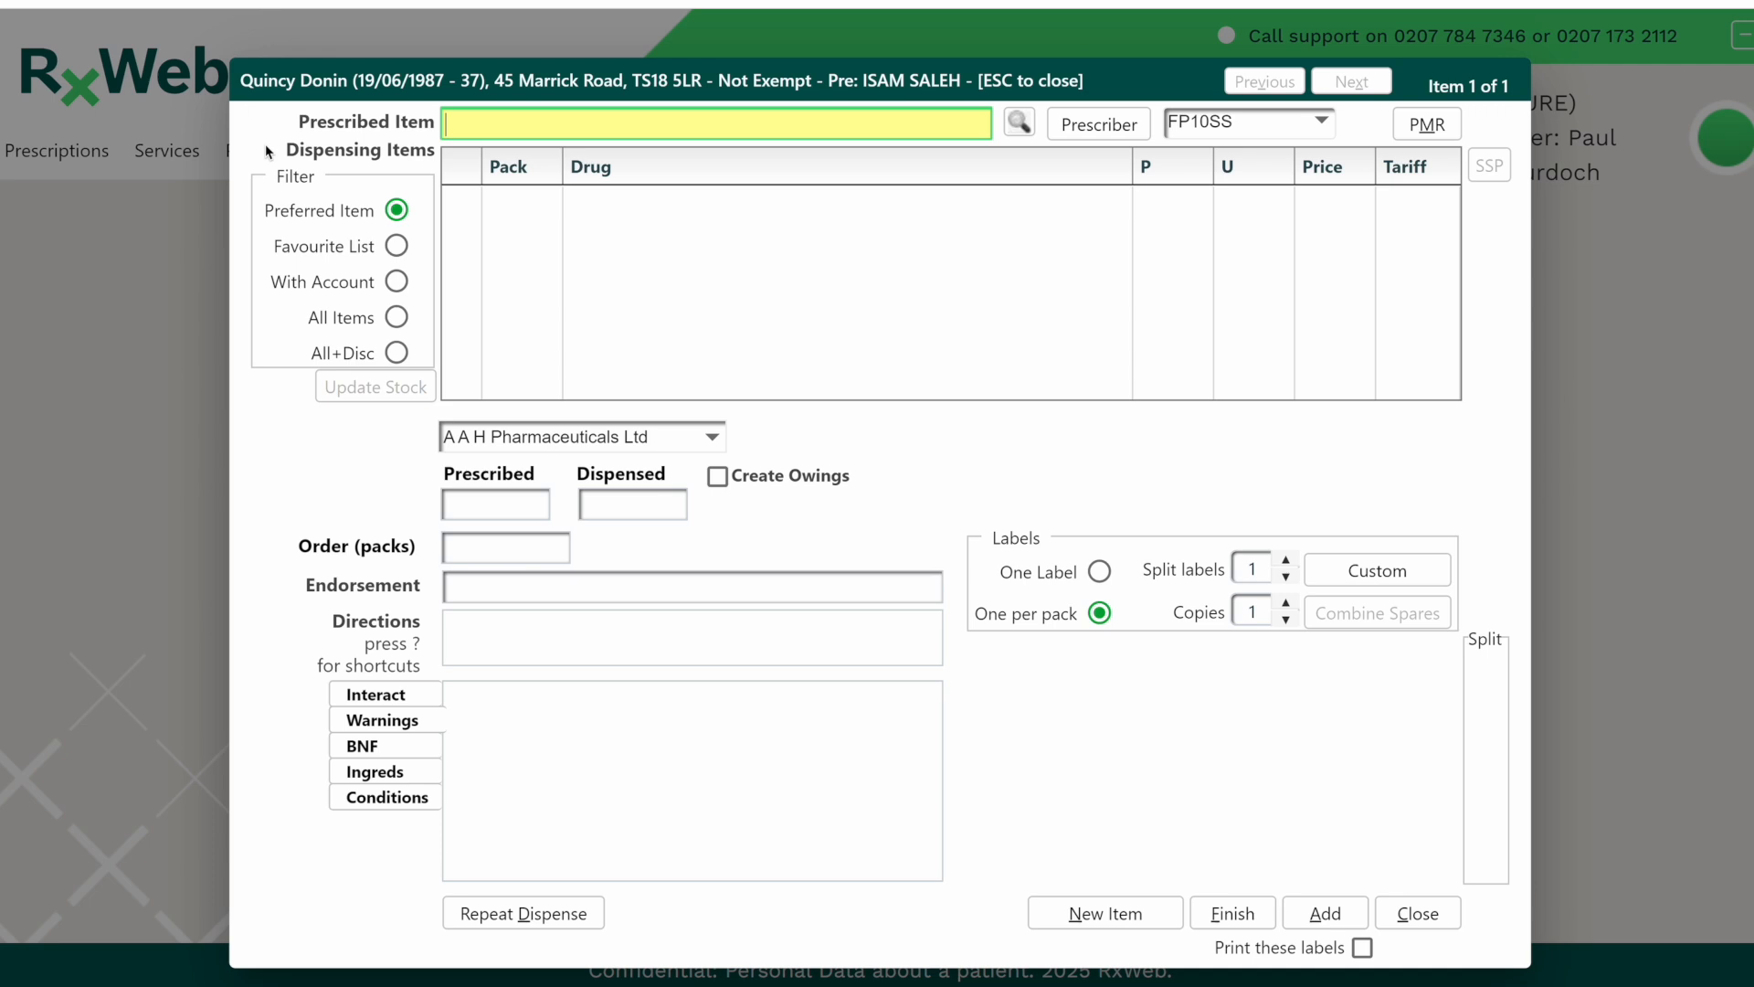
Search for prescribed item aten 50 and select the preferred Atenolol 50mg tablets (Accord-UK Ltd) 28 tablet.
text(aten 50)
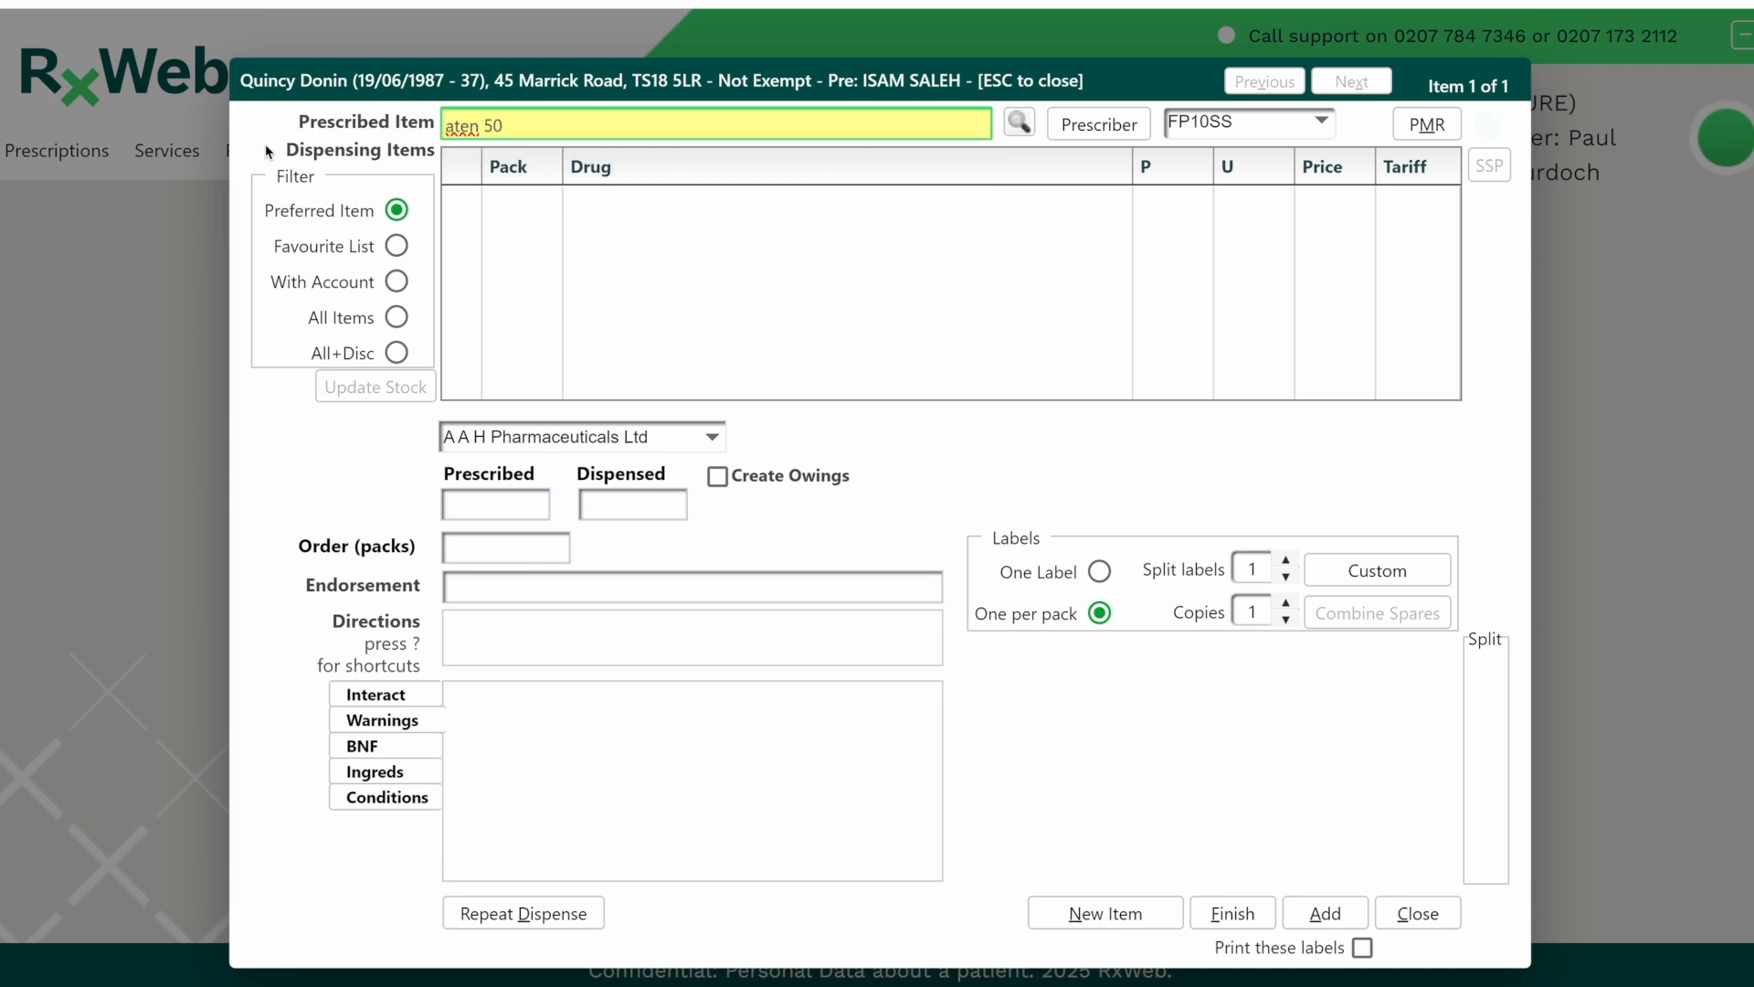
key(Return)
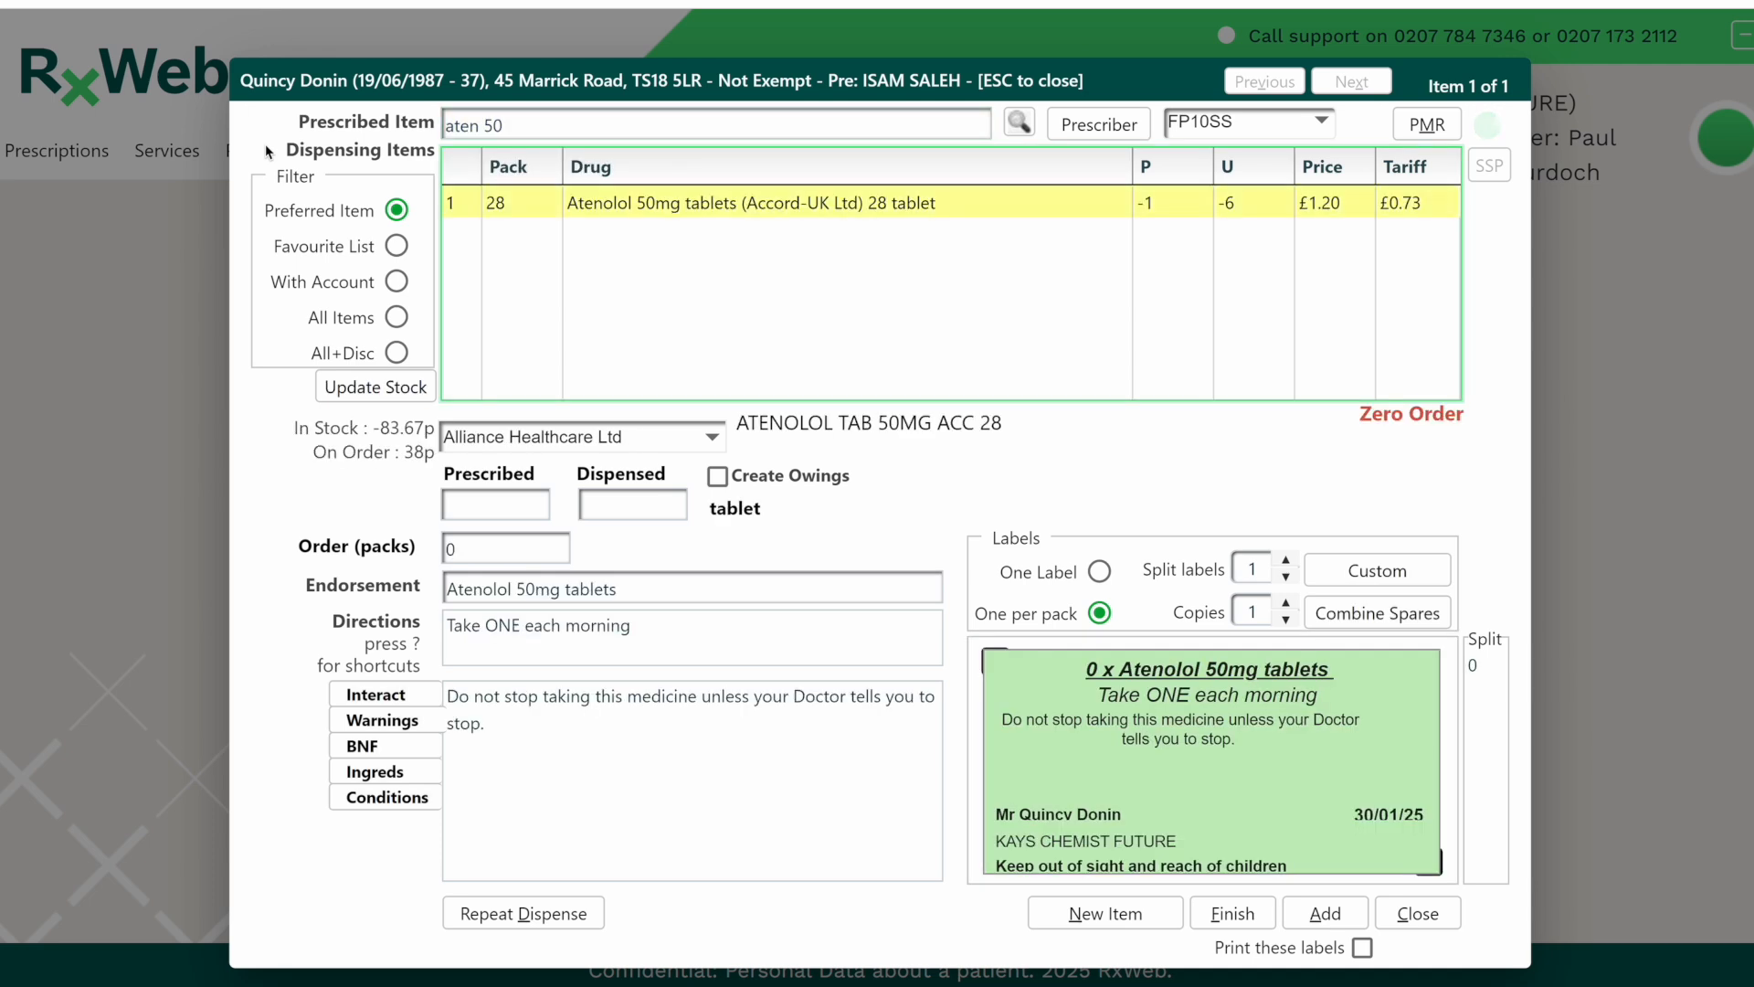
click(523, 206)
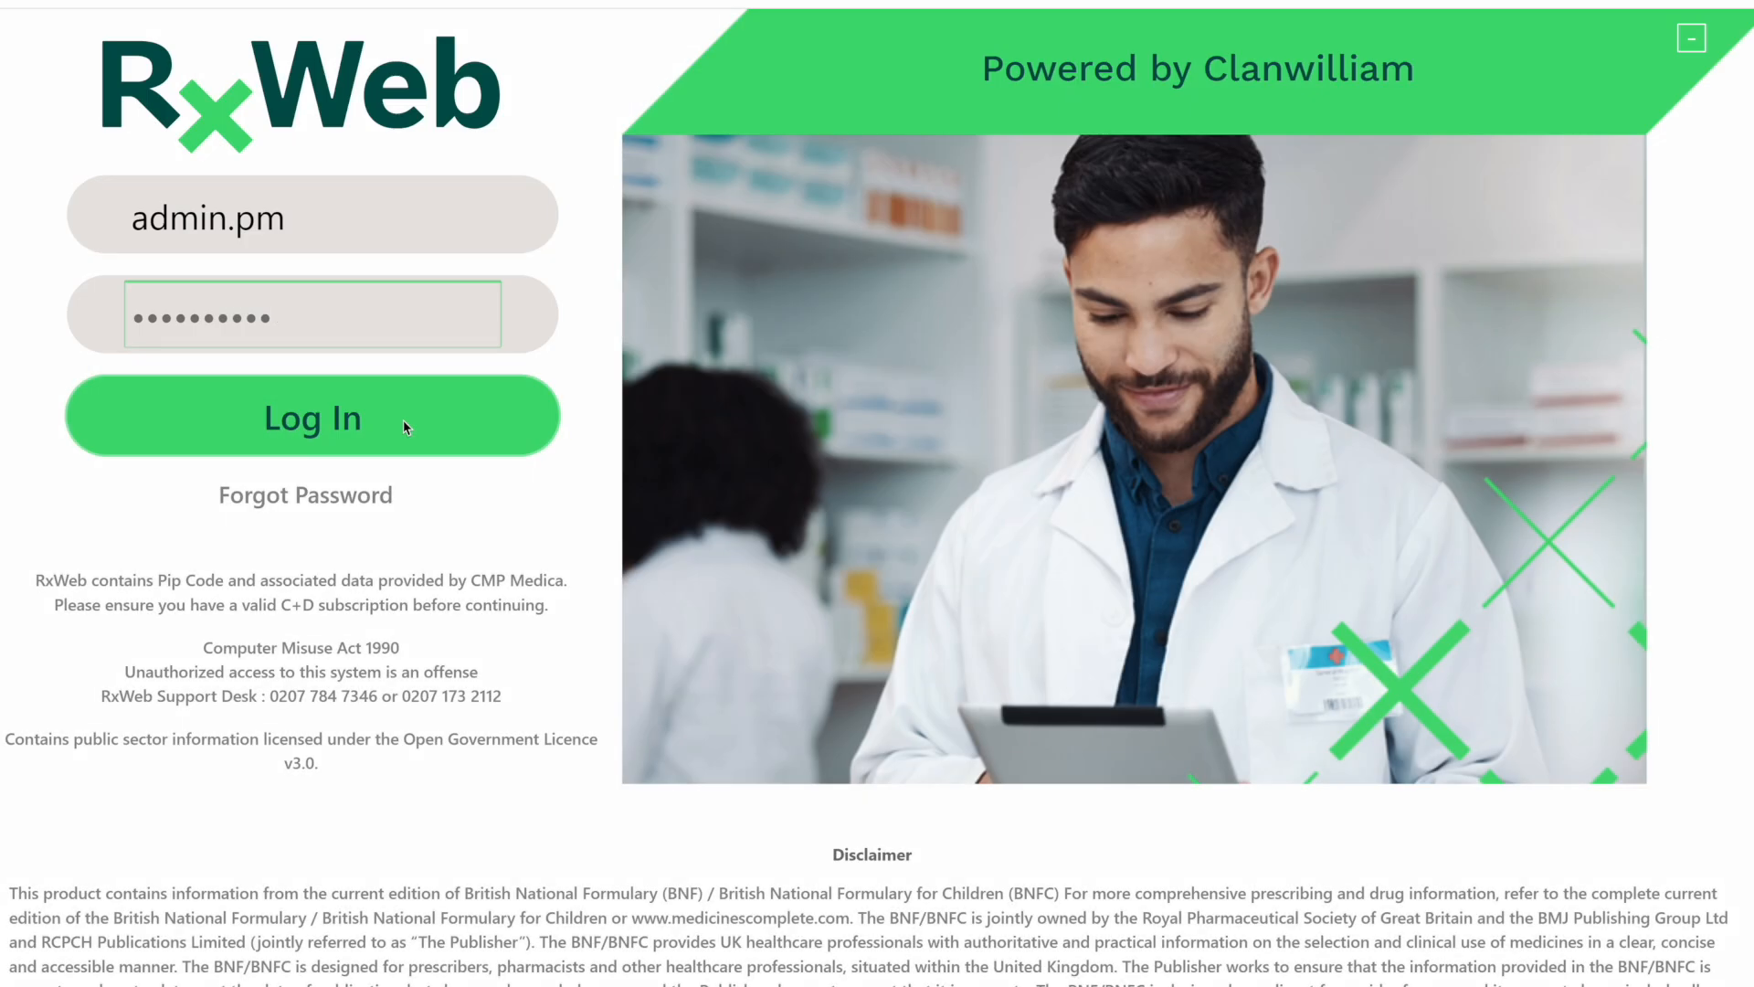
Log in to Group Administration and open the Favourites Manager.
click(405, 426)
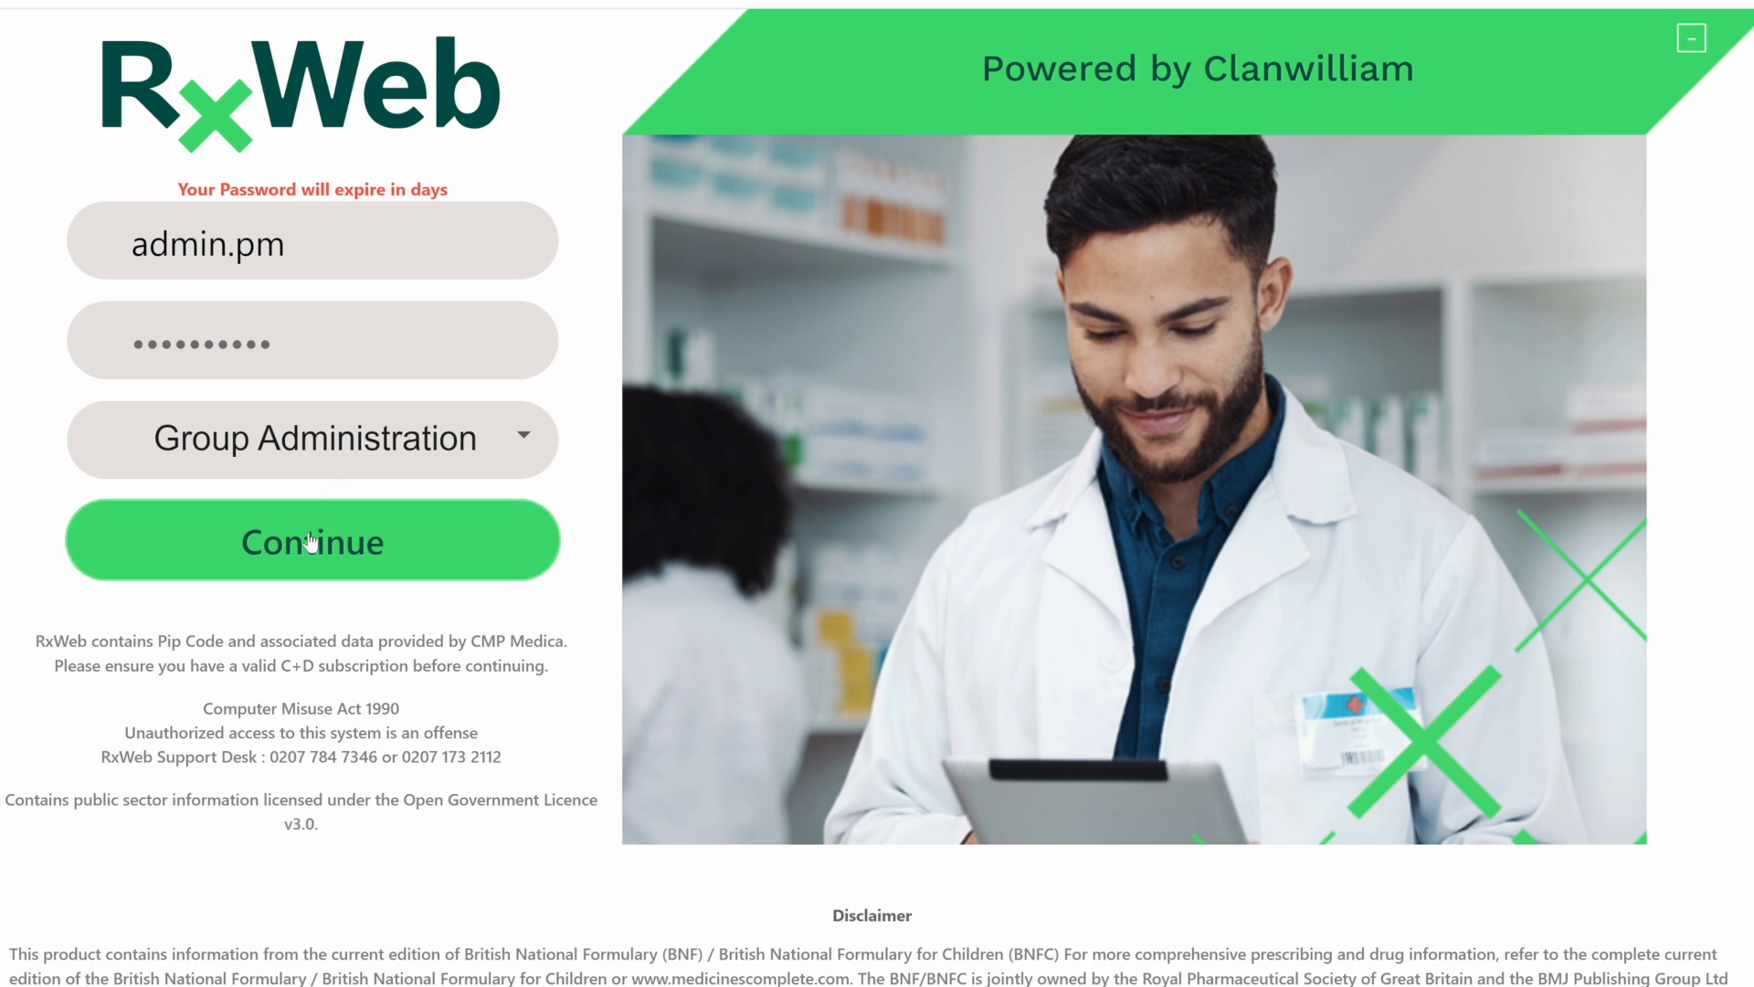
click(305, 567)
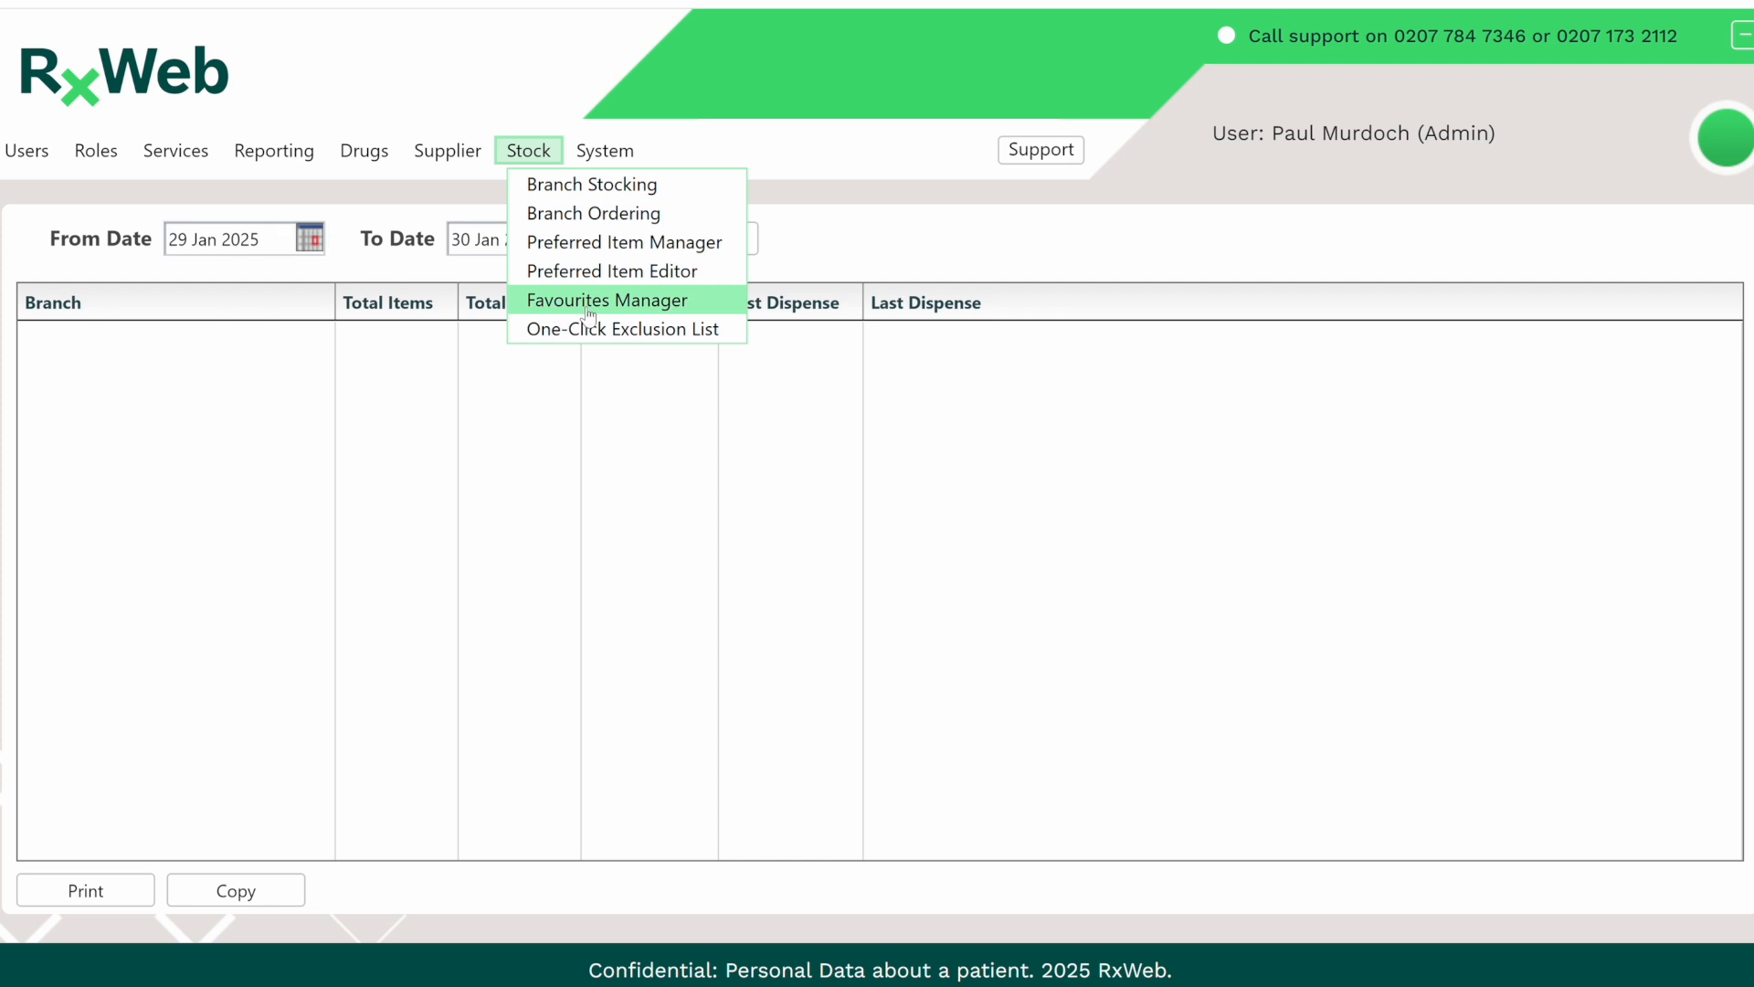
click(637, 313)
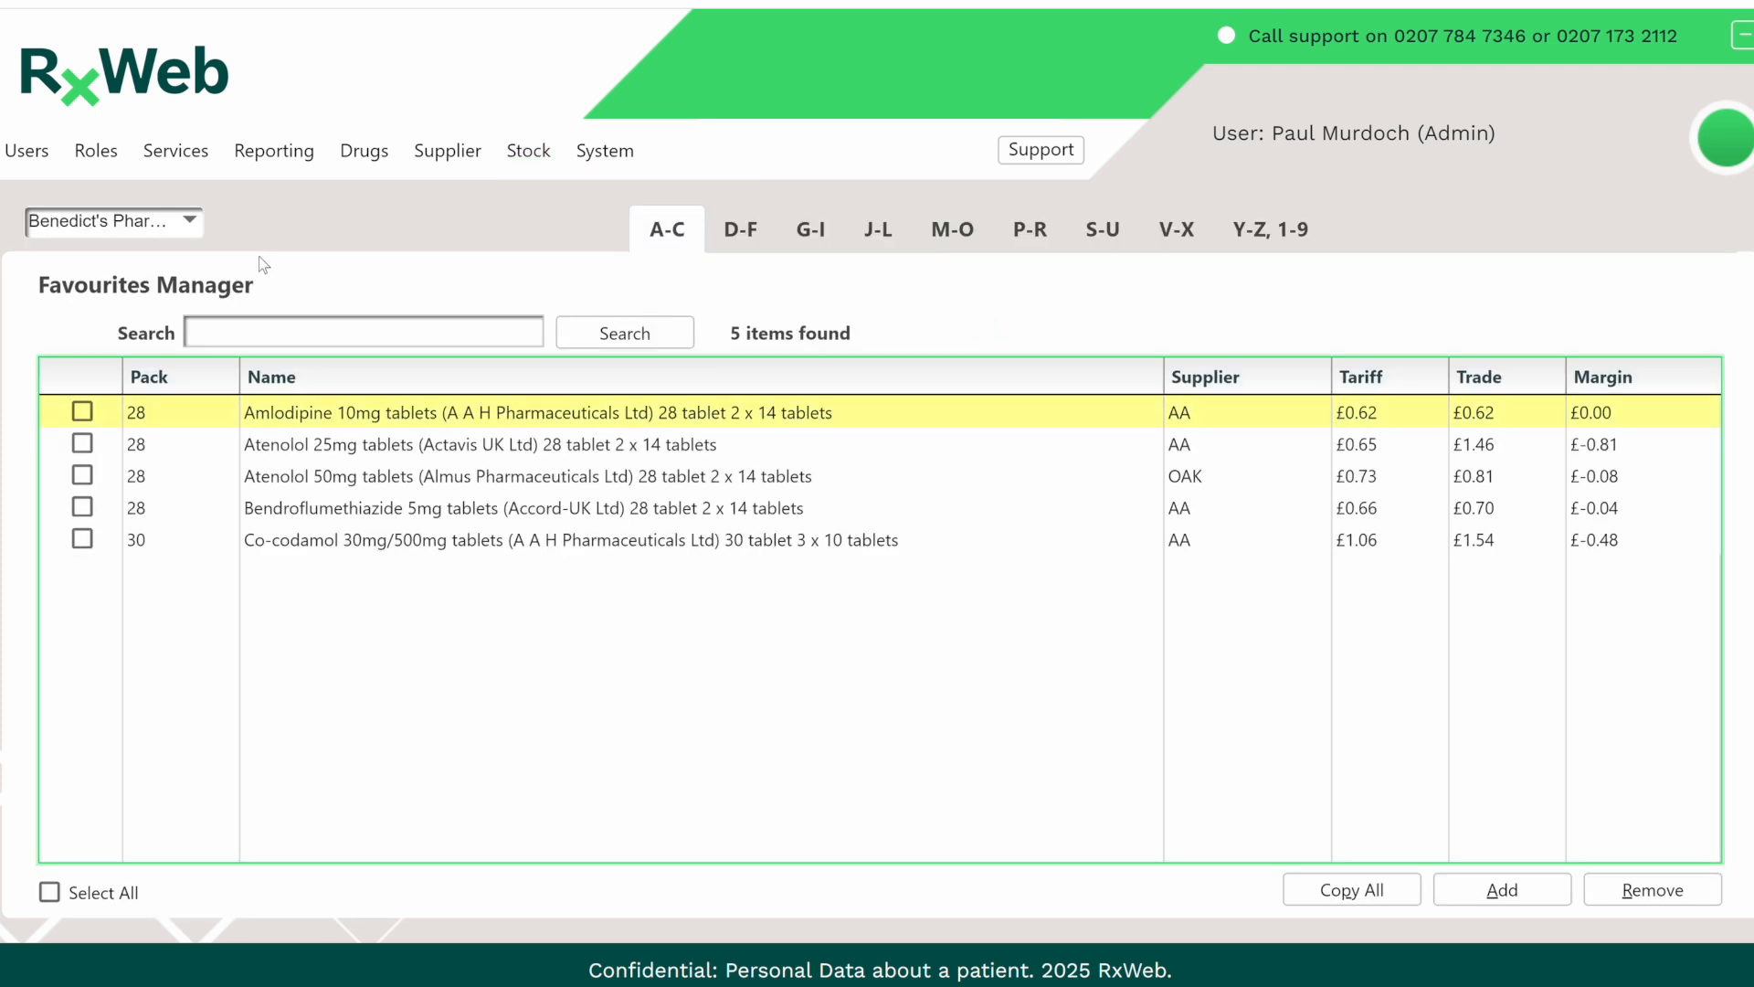
Show the favourites for the branch KAYS FAX99 (FUTURE).
click(192, 222)
click(192, 223)
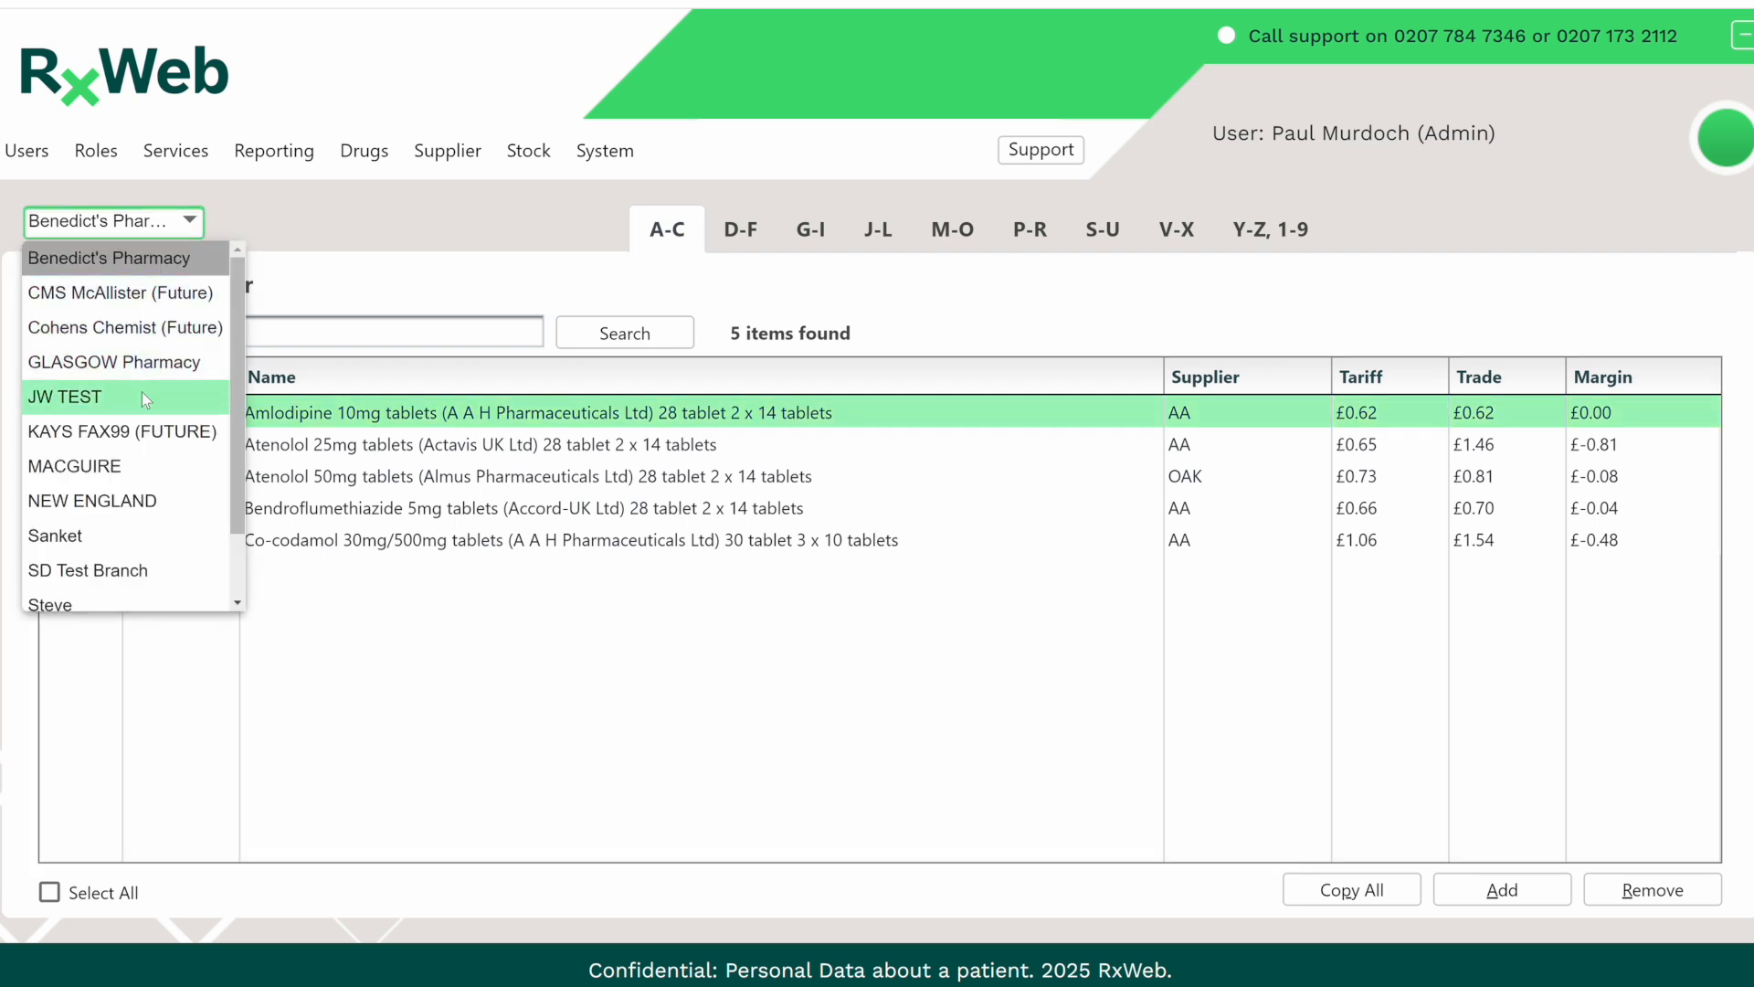
click(151, 435)
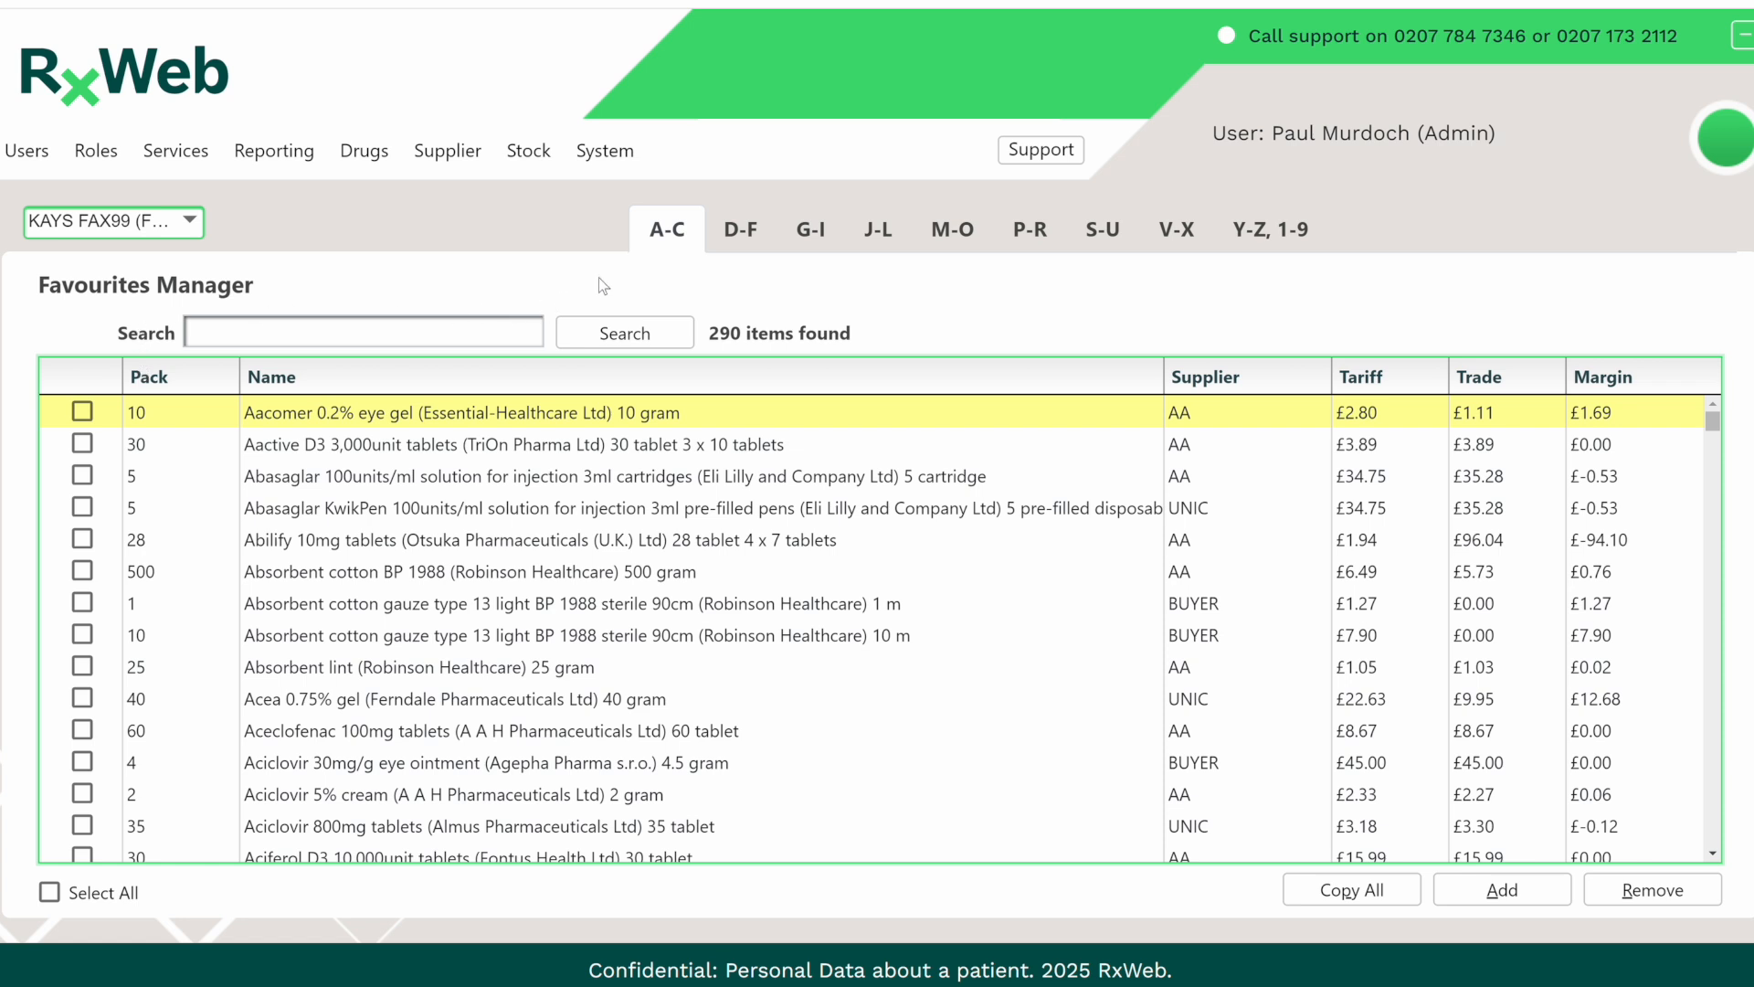
Browse the branch's favourites alphabetically through the D-F, G-I, J-L and M-O groups.
click(741, 231)
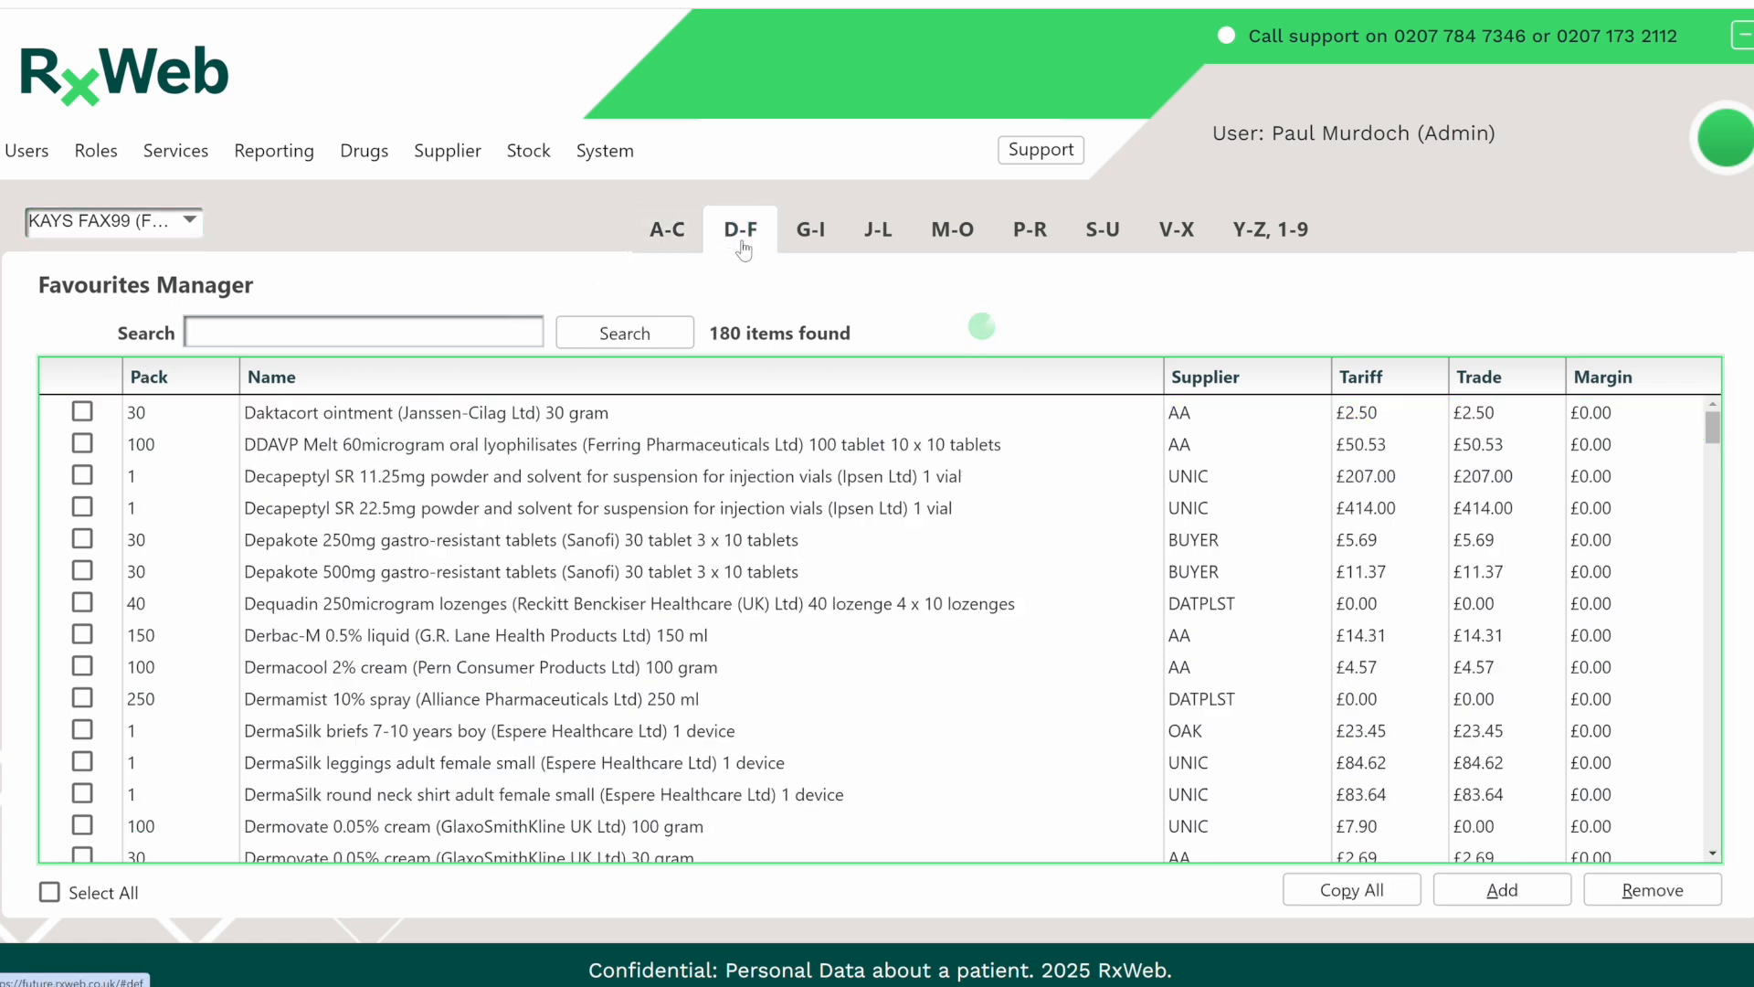
click(807, 233)
click(877, 239)
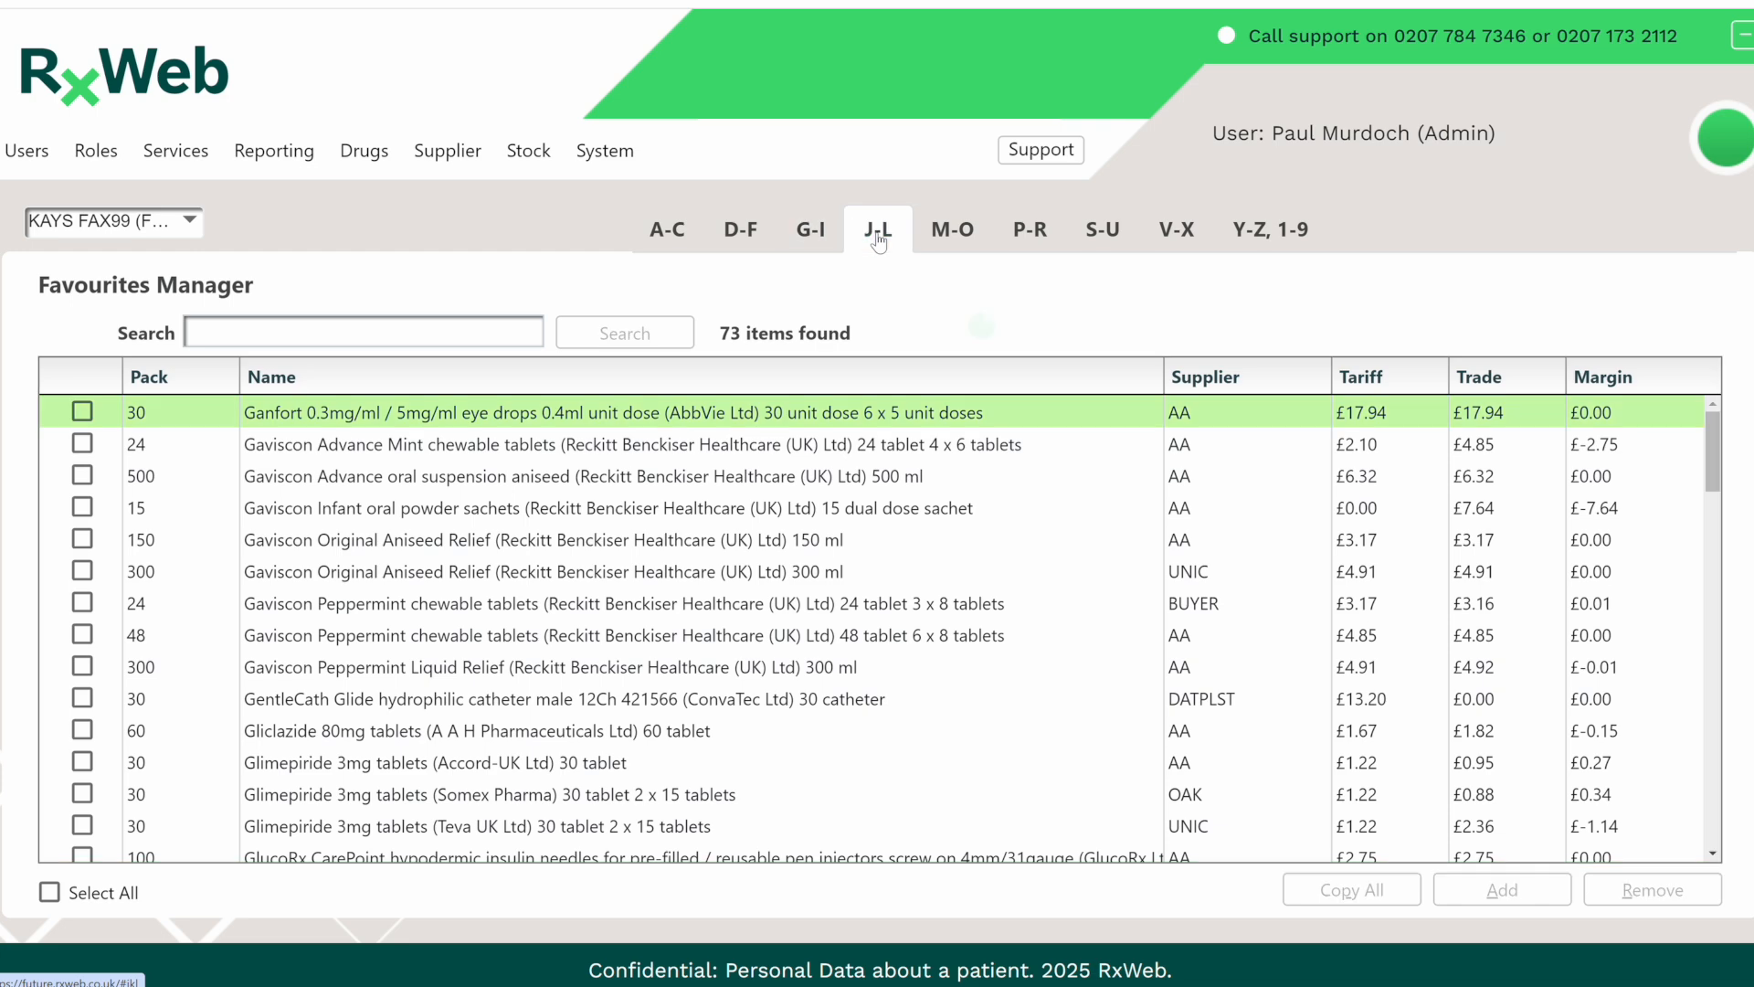
click(958, 244)
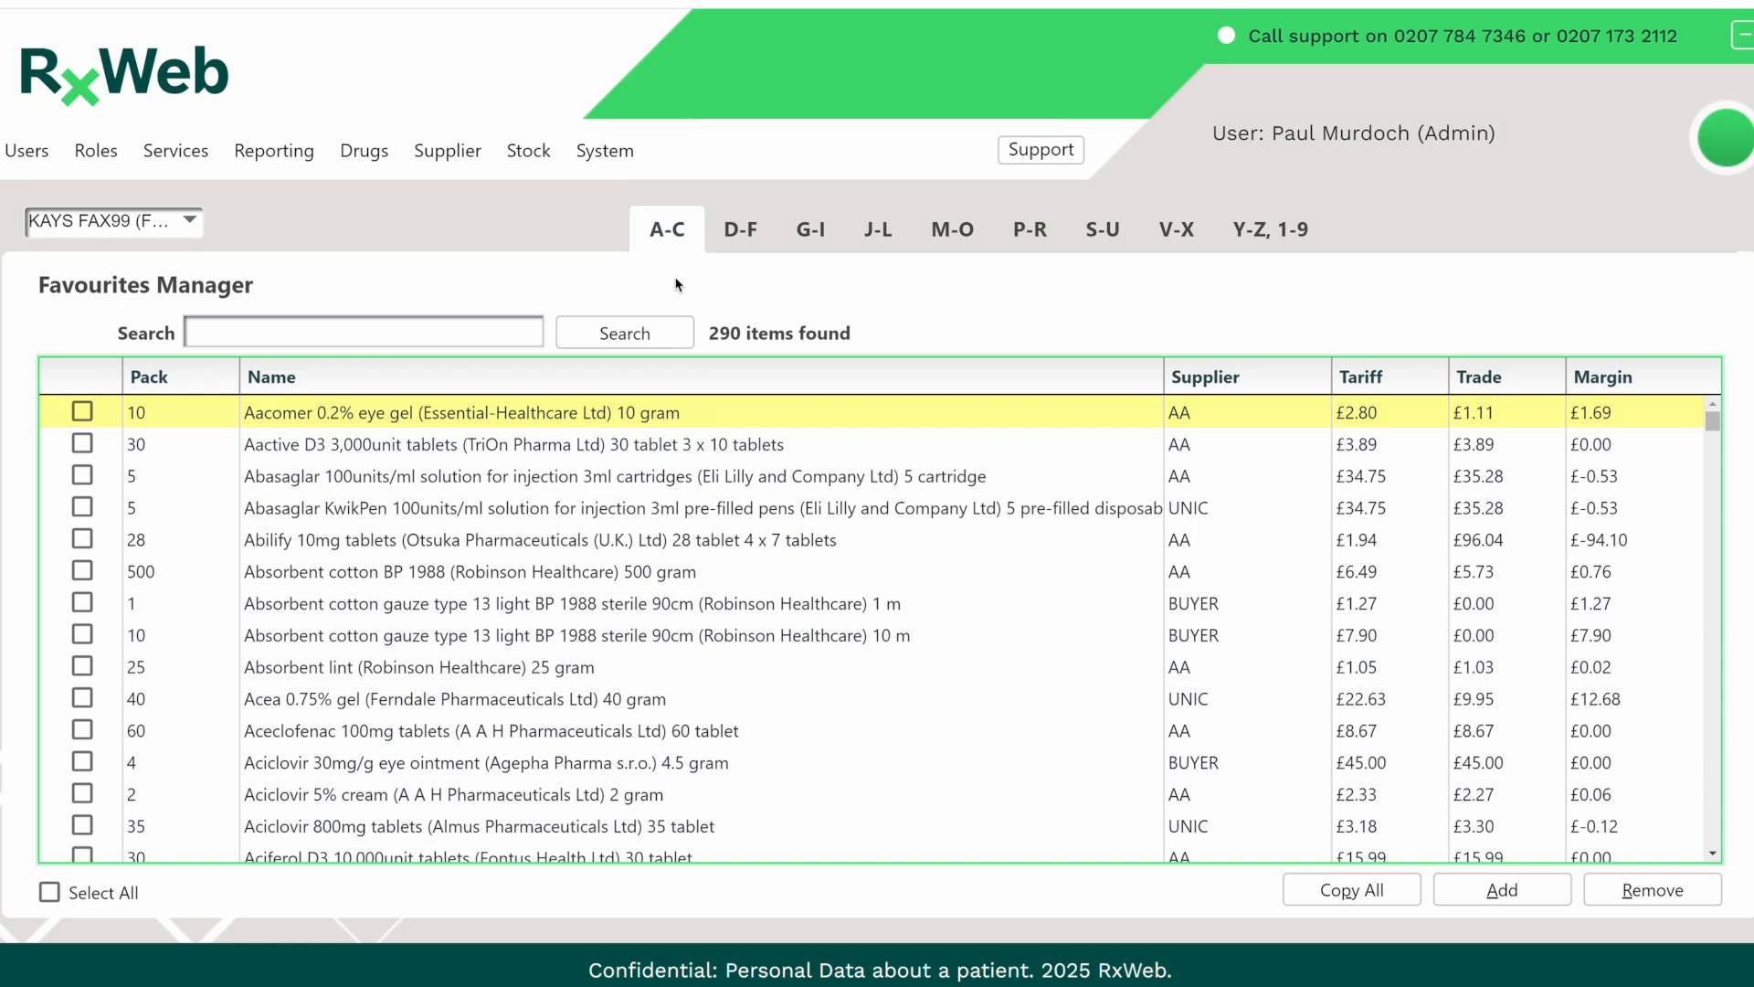
Start adding a favourite and search the Lexon UK Ltd supplier list for simv 20.
click(1502, 907)
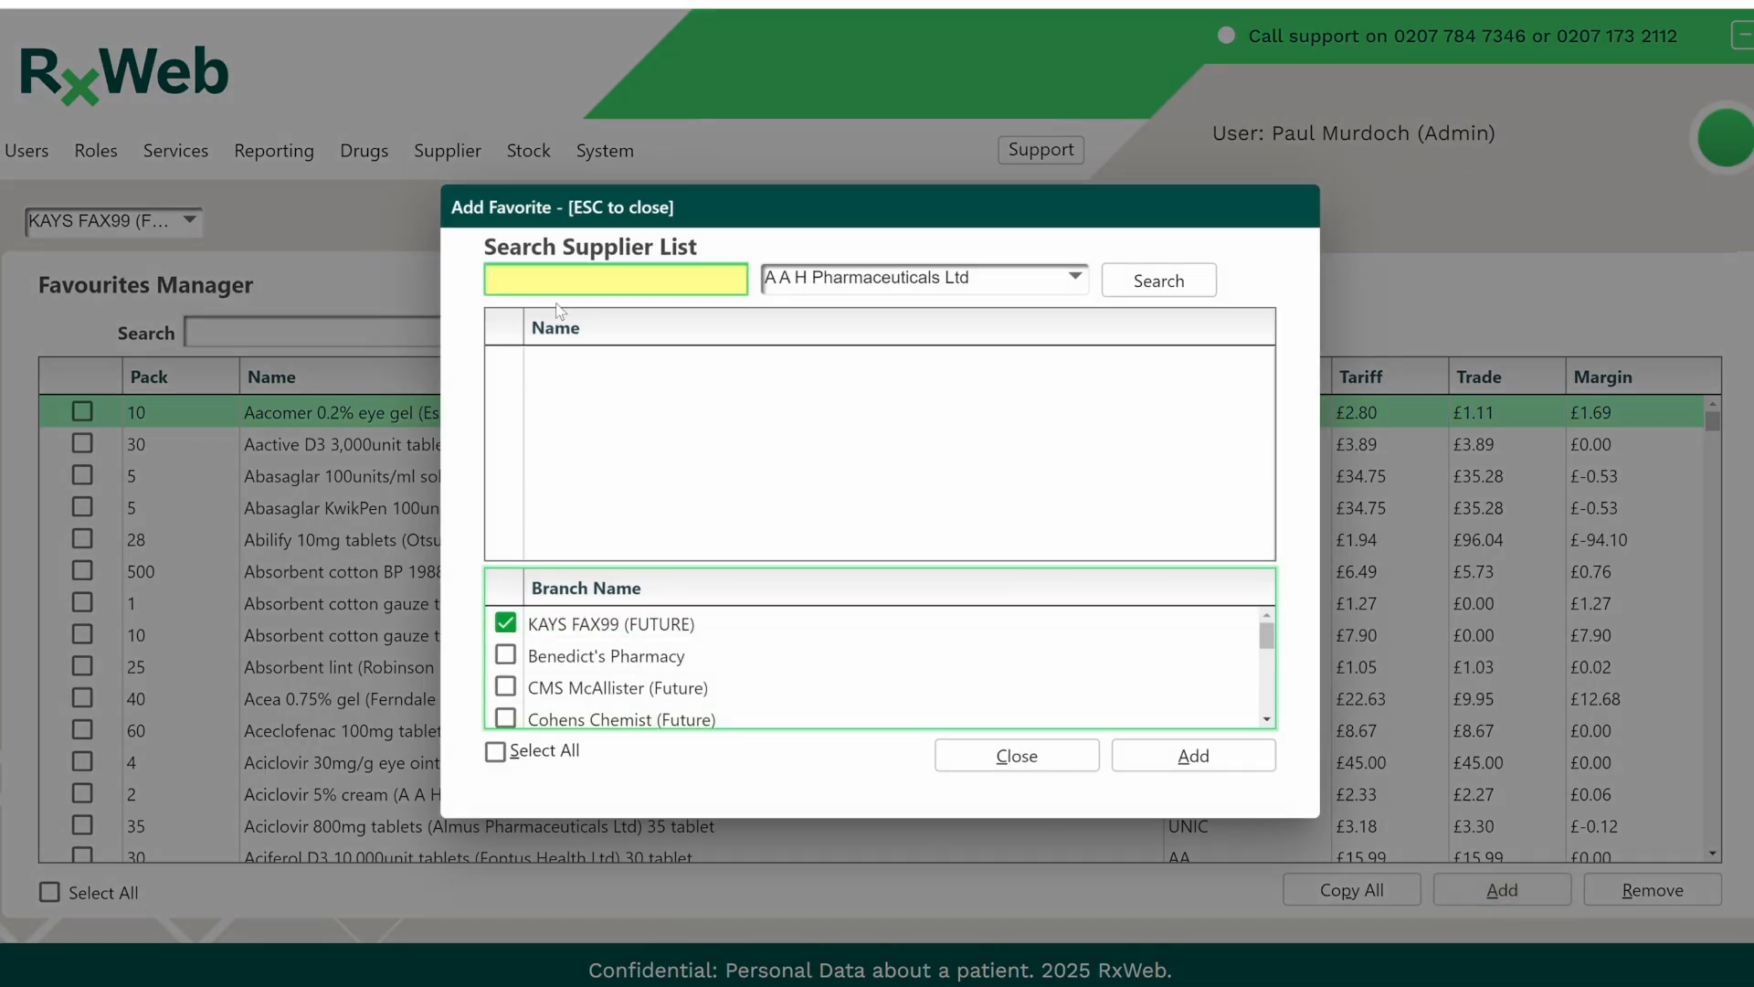
click(536, 280)
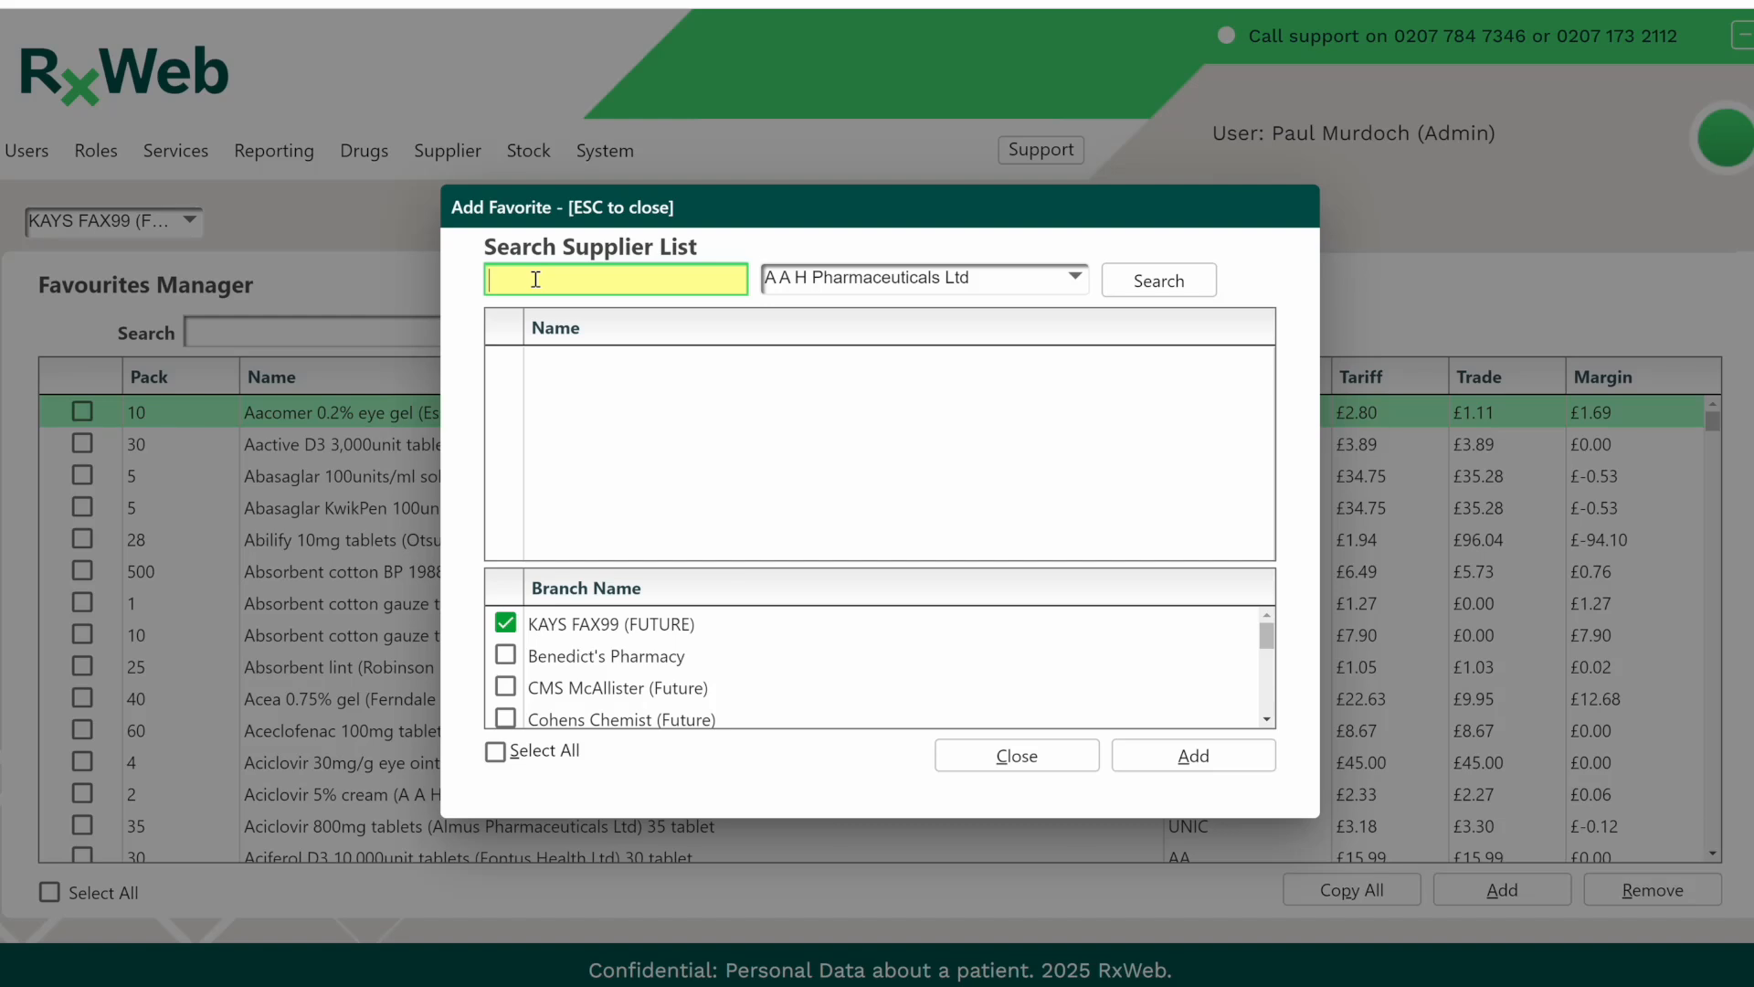
text(simv 20)
click(1077, 279)
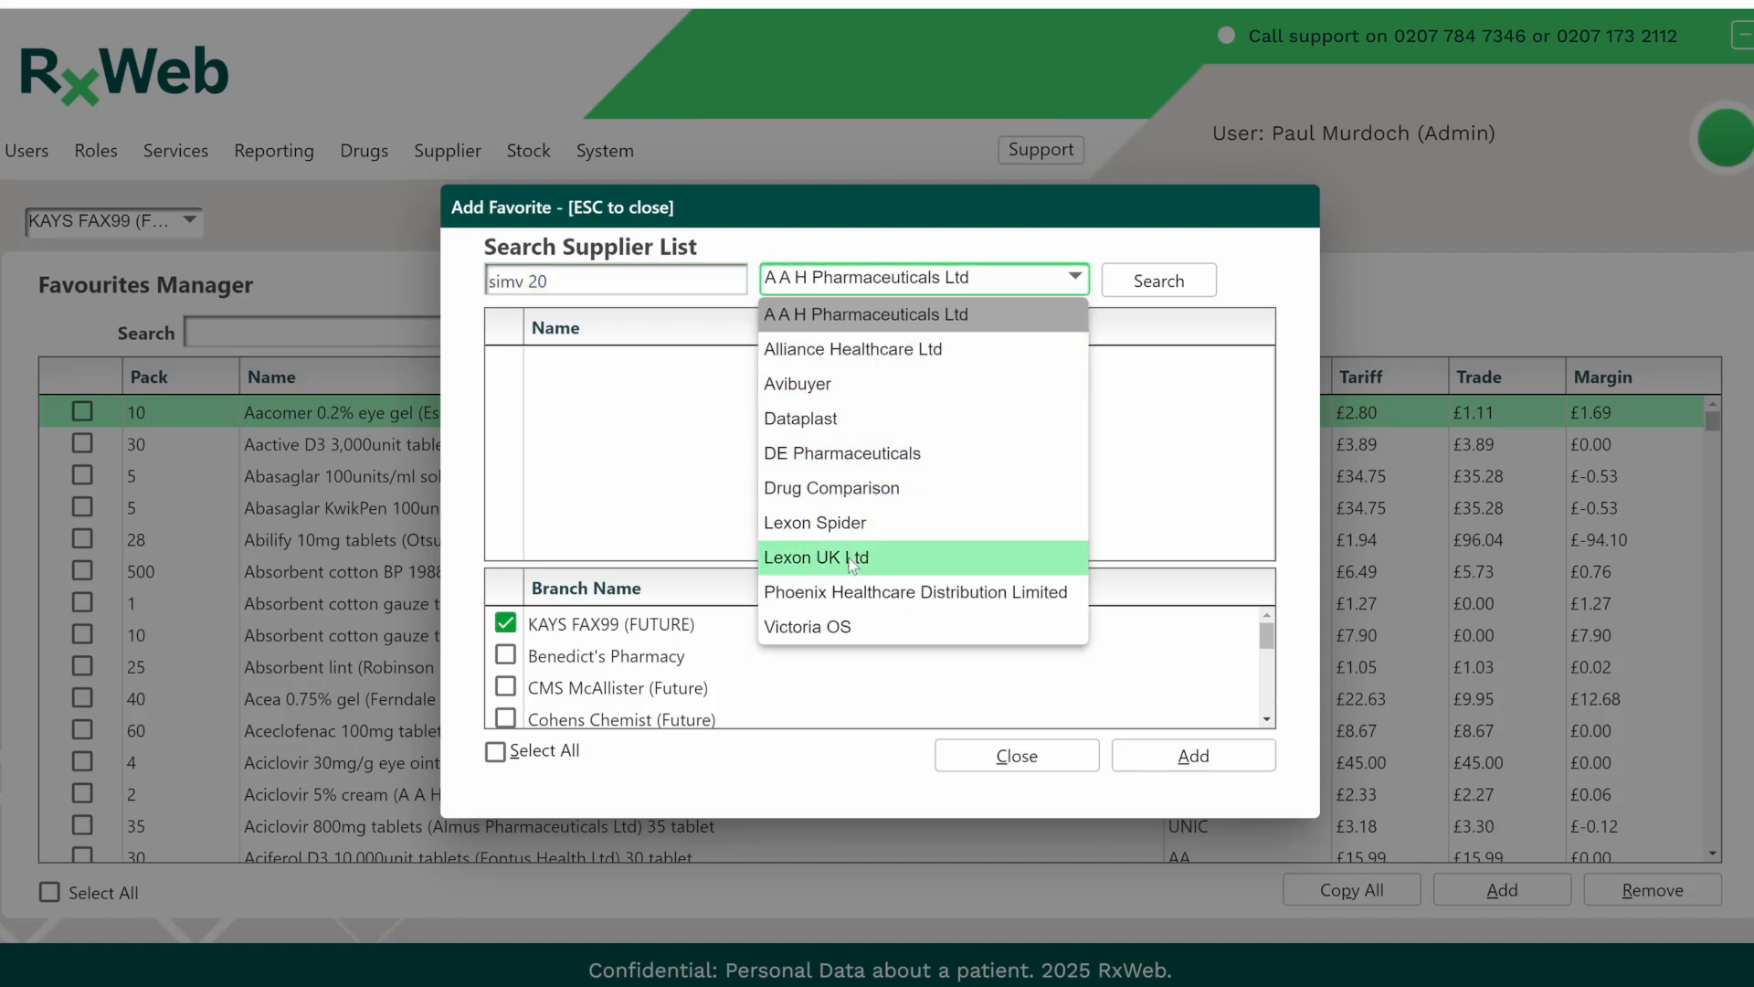
click(852, 559)
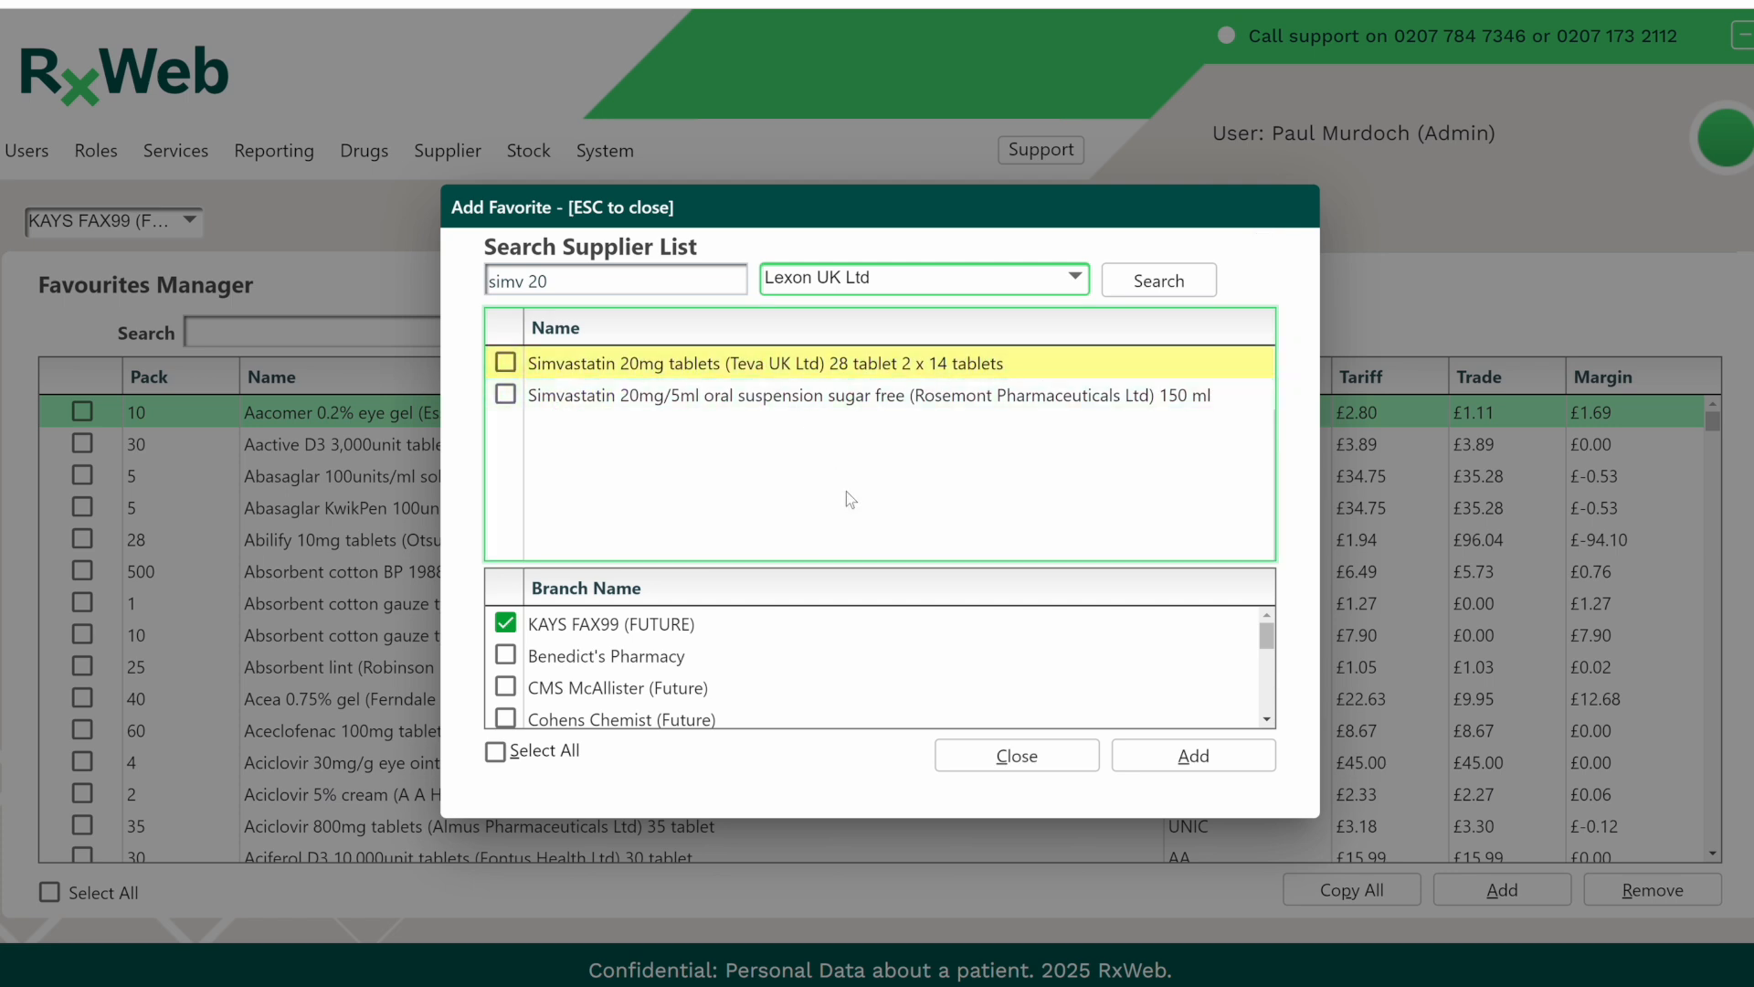
Check the Alliance Healthcare Ltd list for the same drug and switch back to Lexon UK Ltd.
click(976, 278)
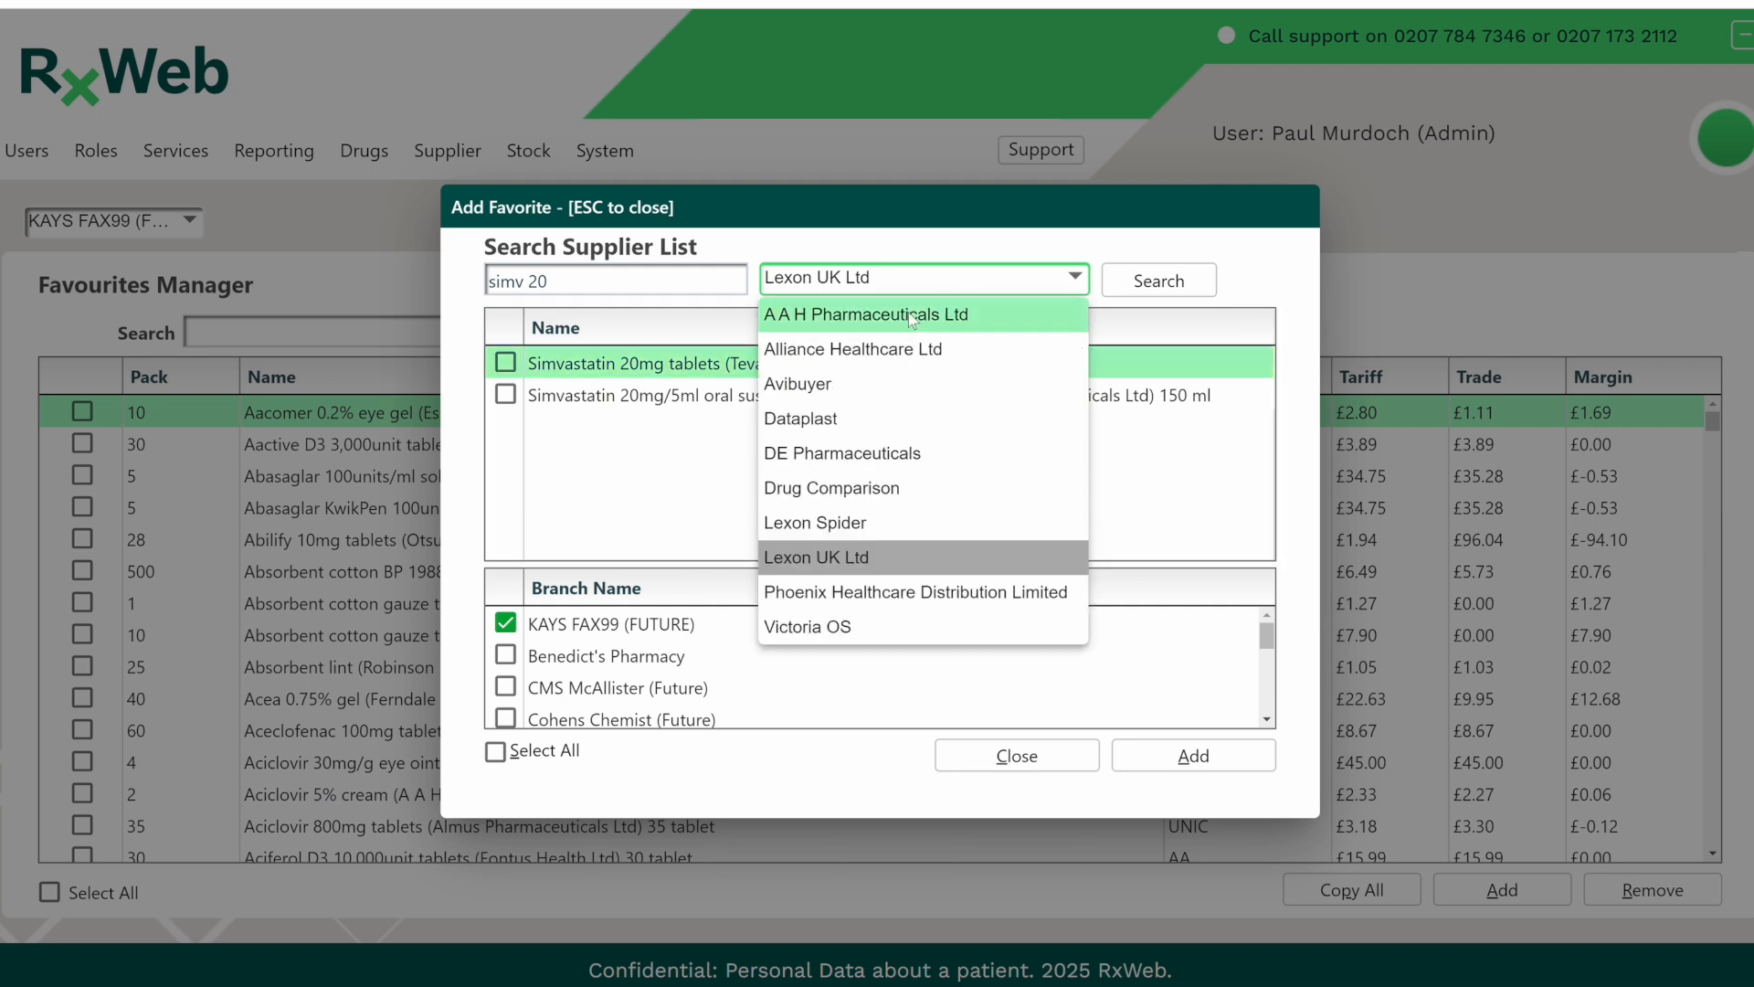
click(884, 349)
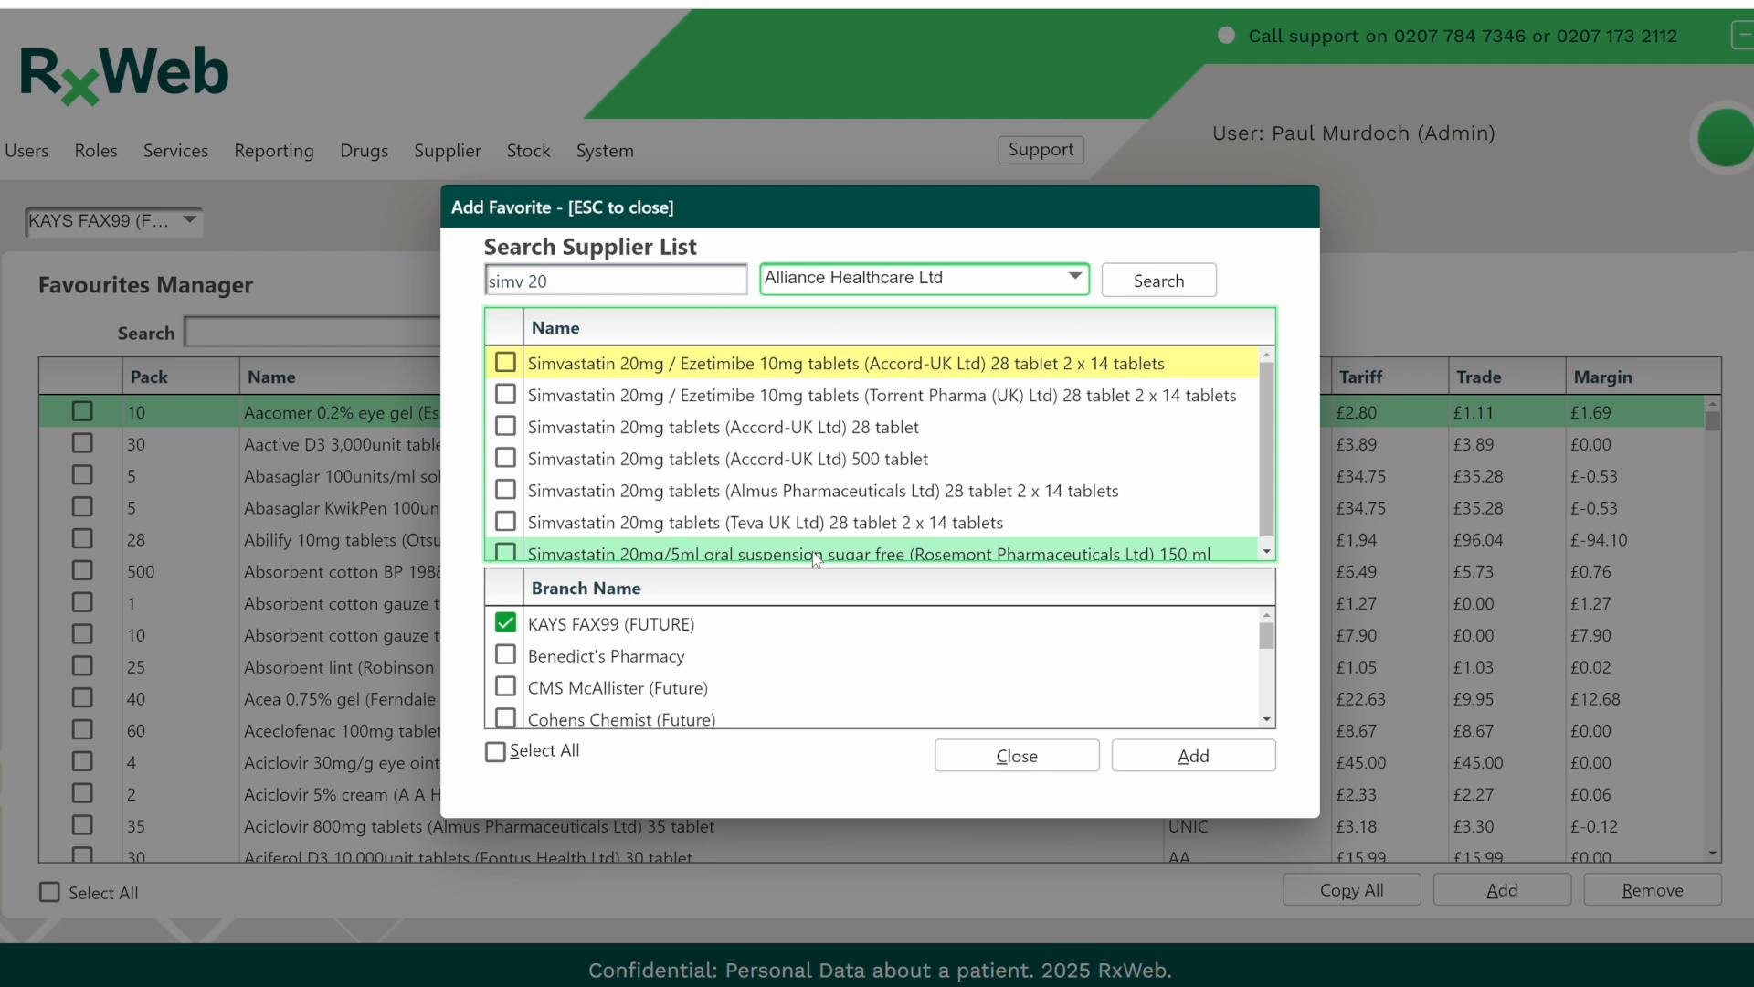
click(877, 289)
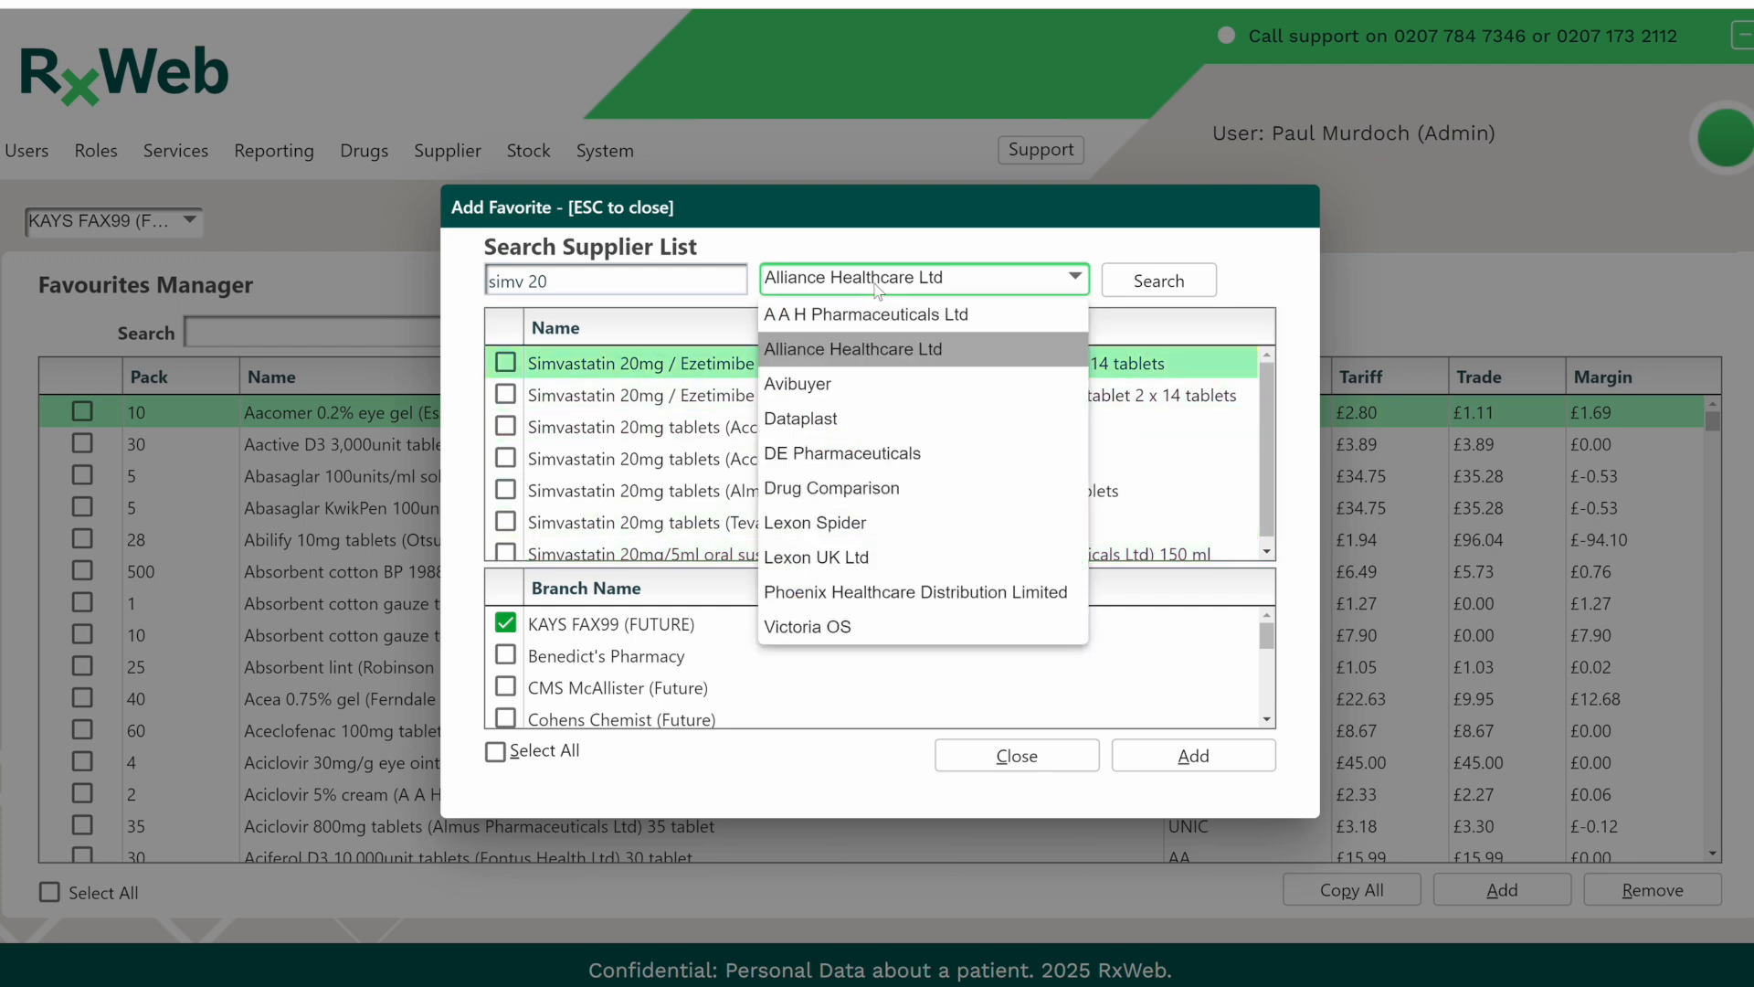
click(822, 557)
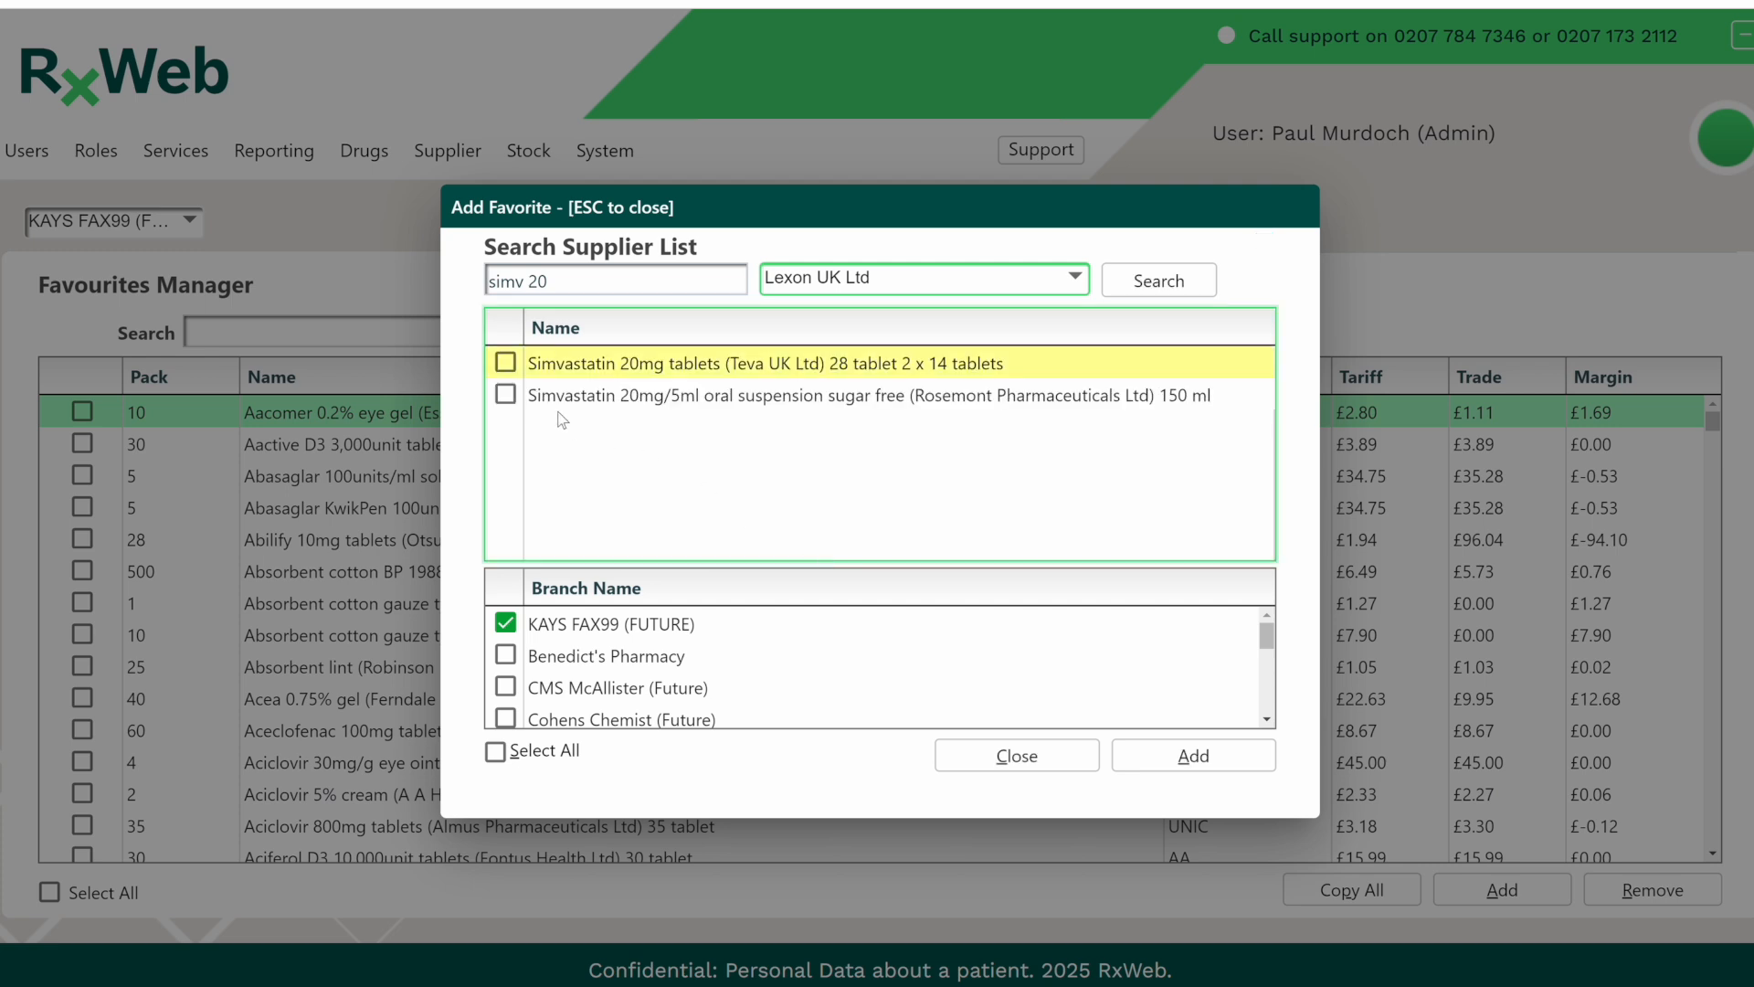
Add Simvastatin 20mg tablets (Teva UK Ltd) 28 tablet 2 x 14 tablets as a favourite for KAYS FAX99 (FUTURE) and close the dialog.
click(505, 363)
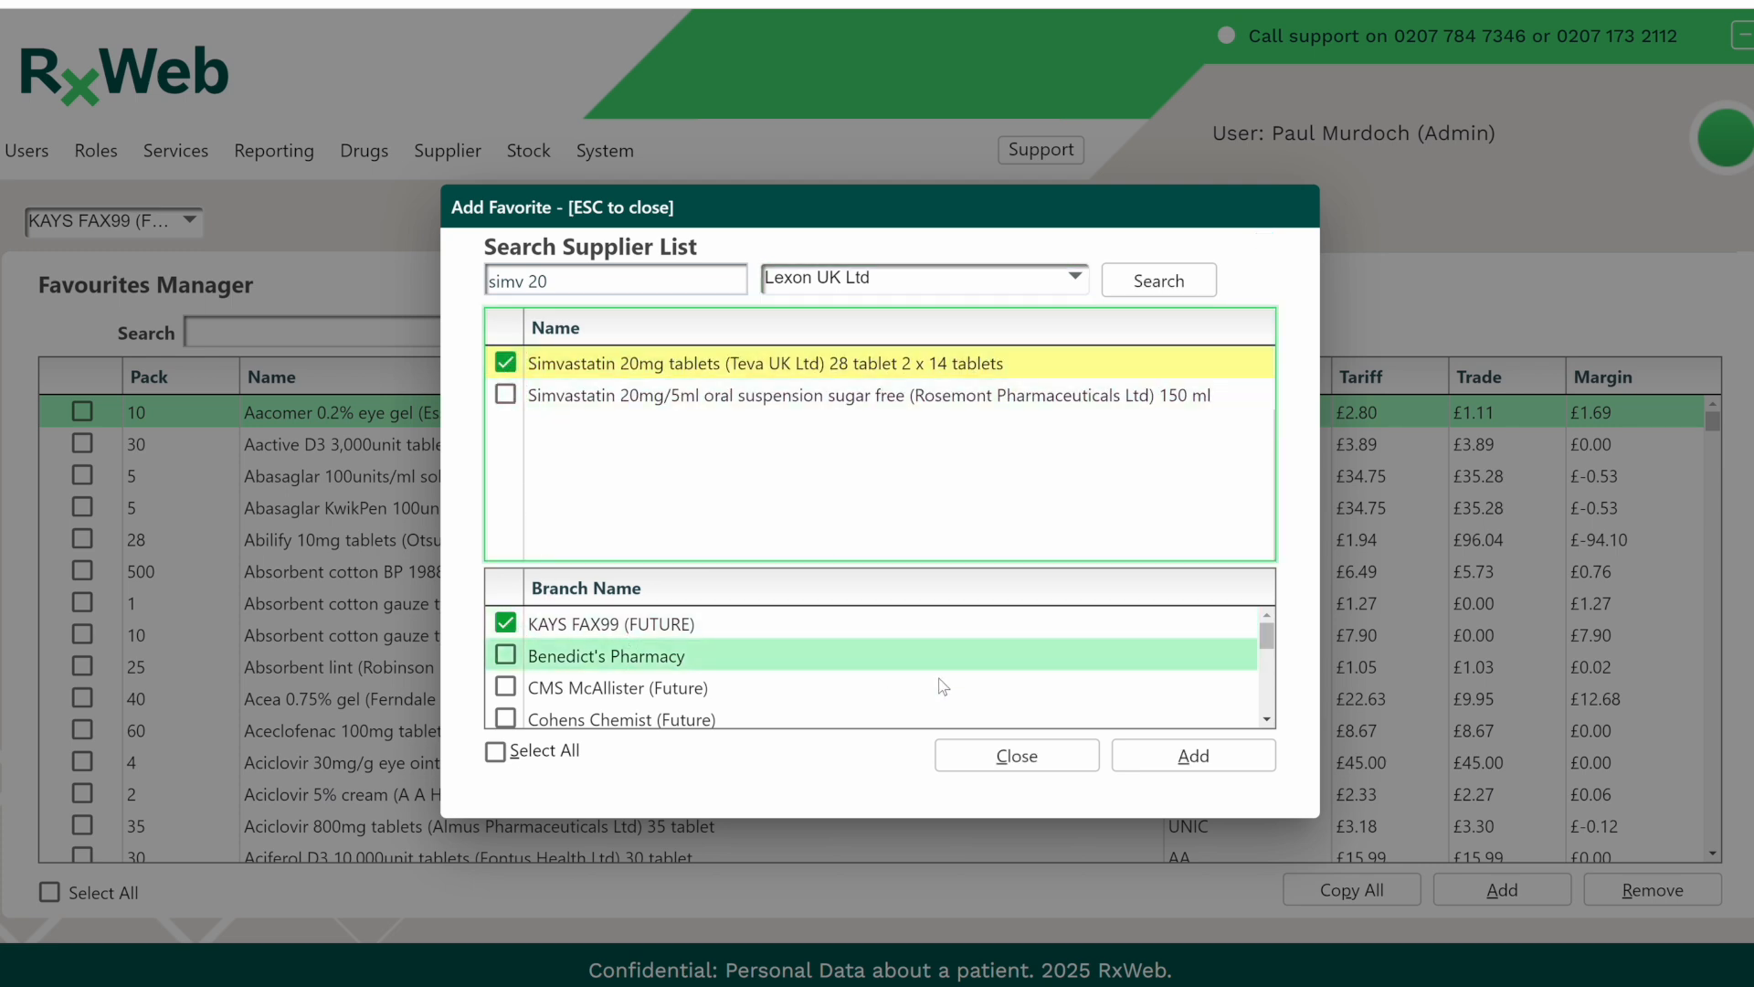
click(1198, 765)
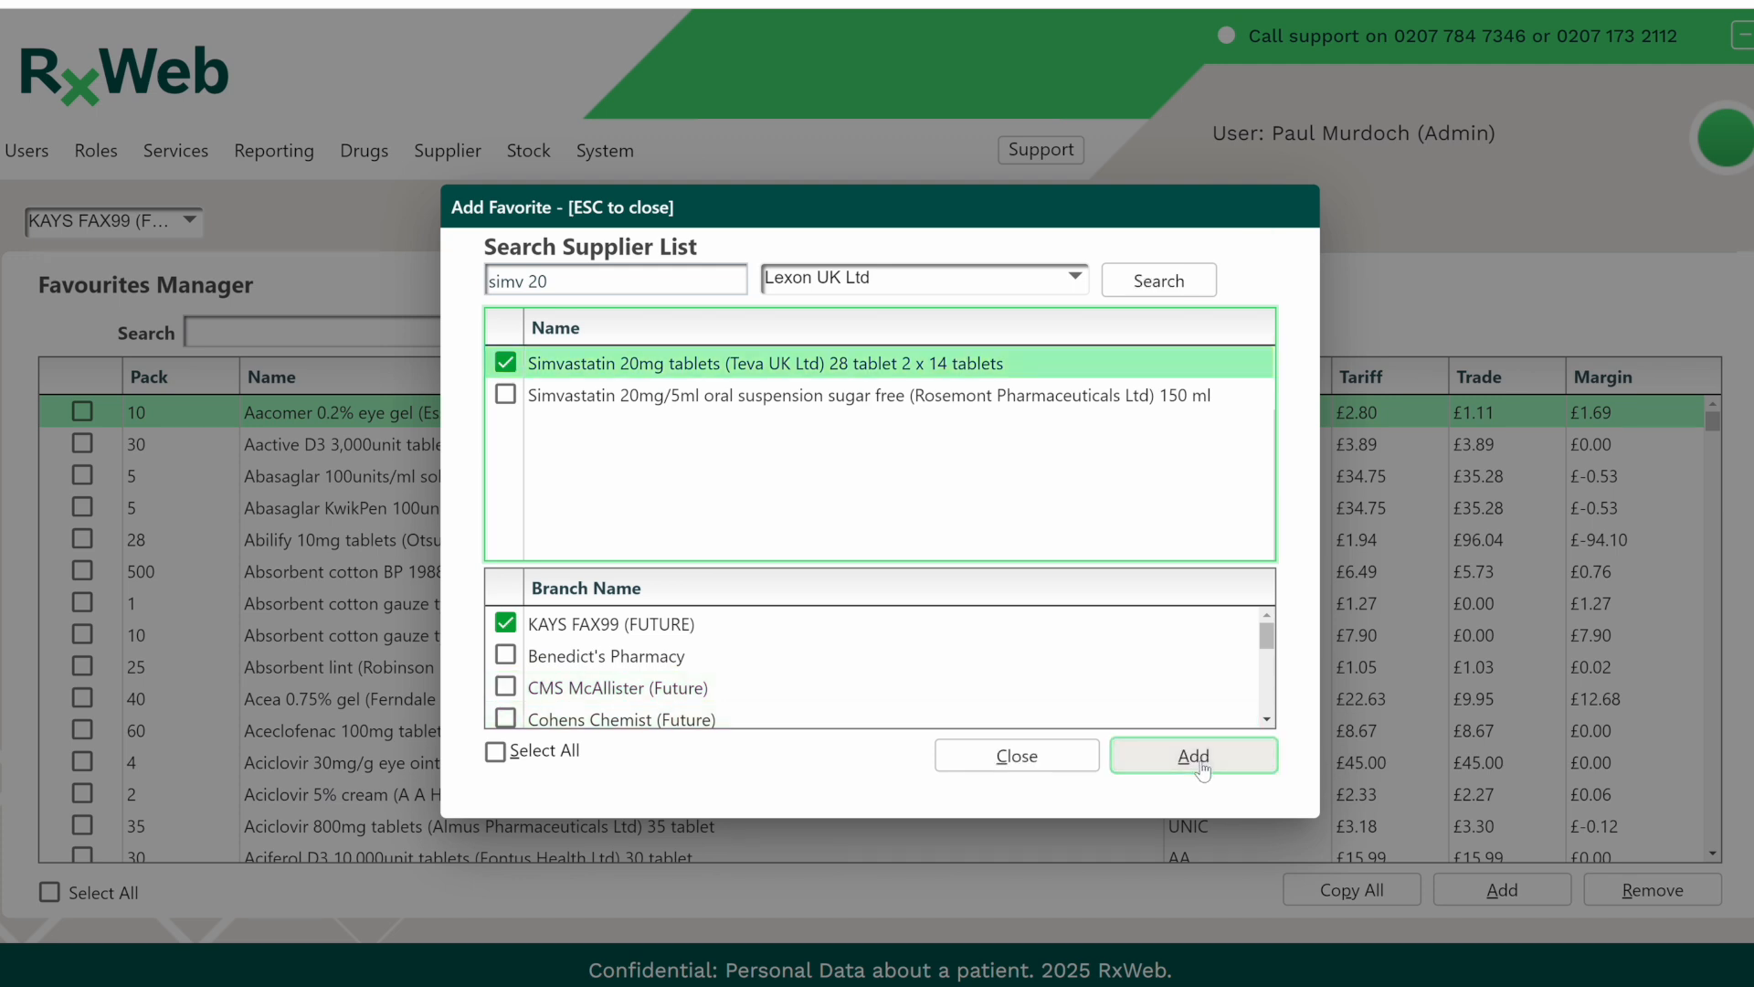
click(1017, 767)
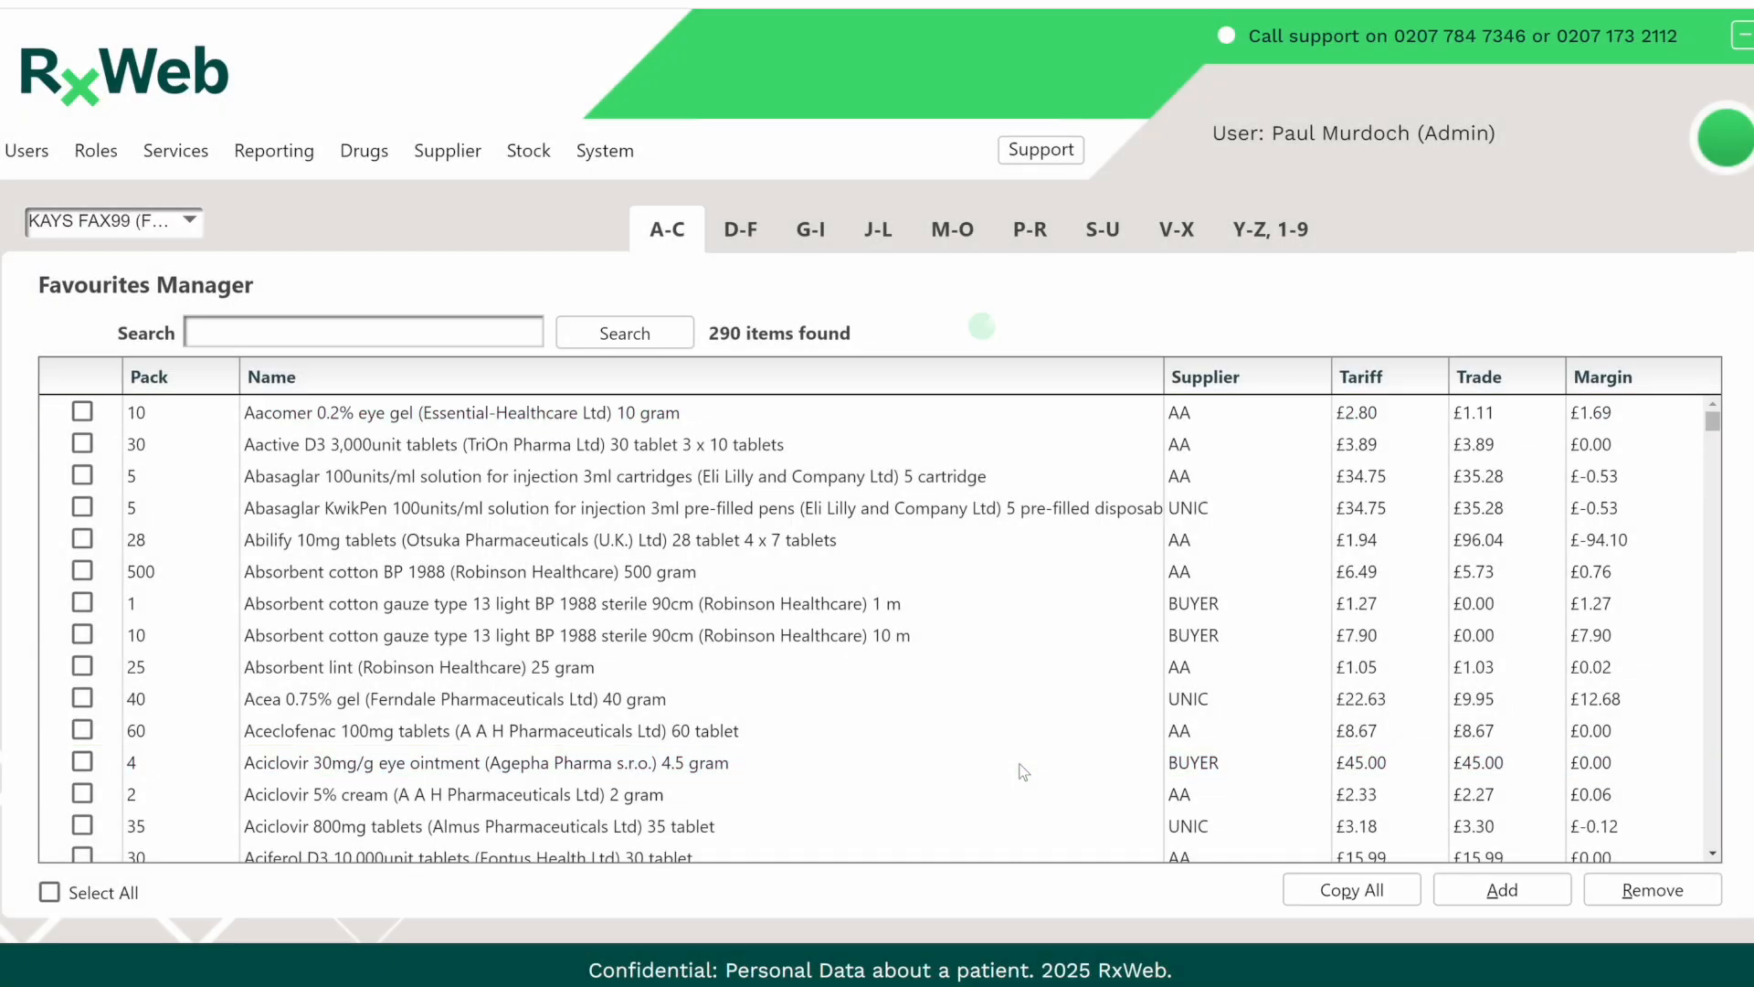
Find the Teva UK Ltd simvastatin 20mg tablets among the S-U favourites and select that entry.
click(1104, 233)
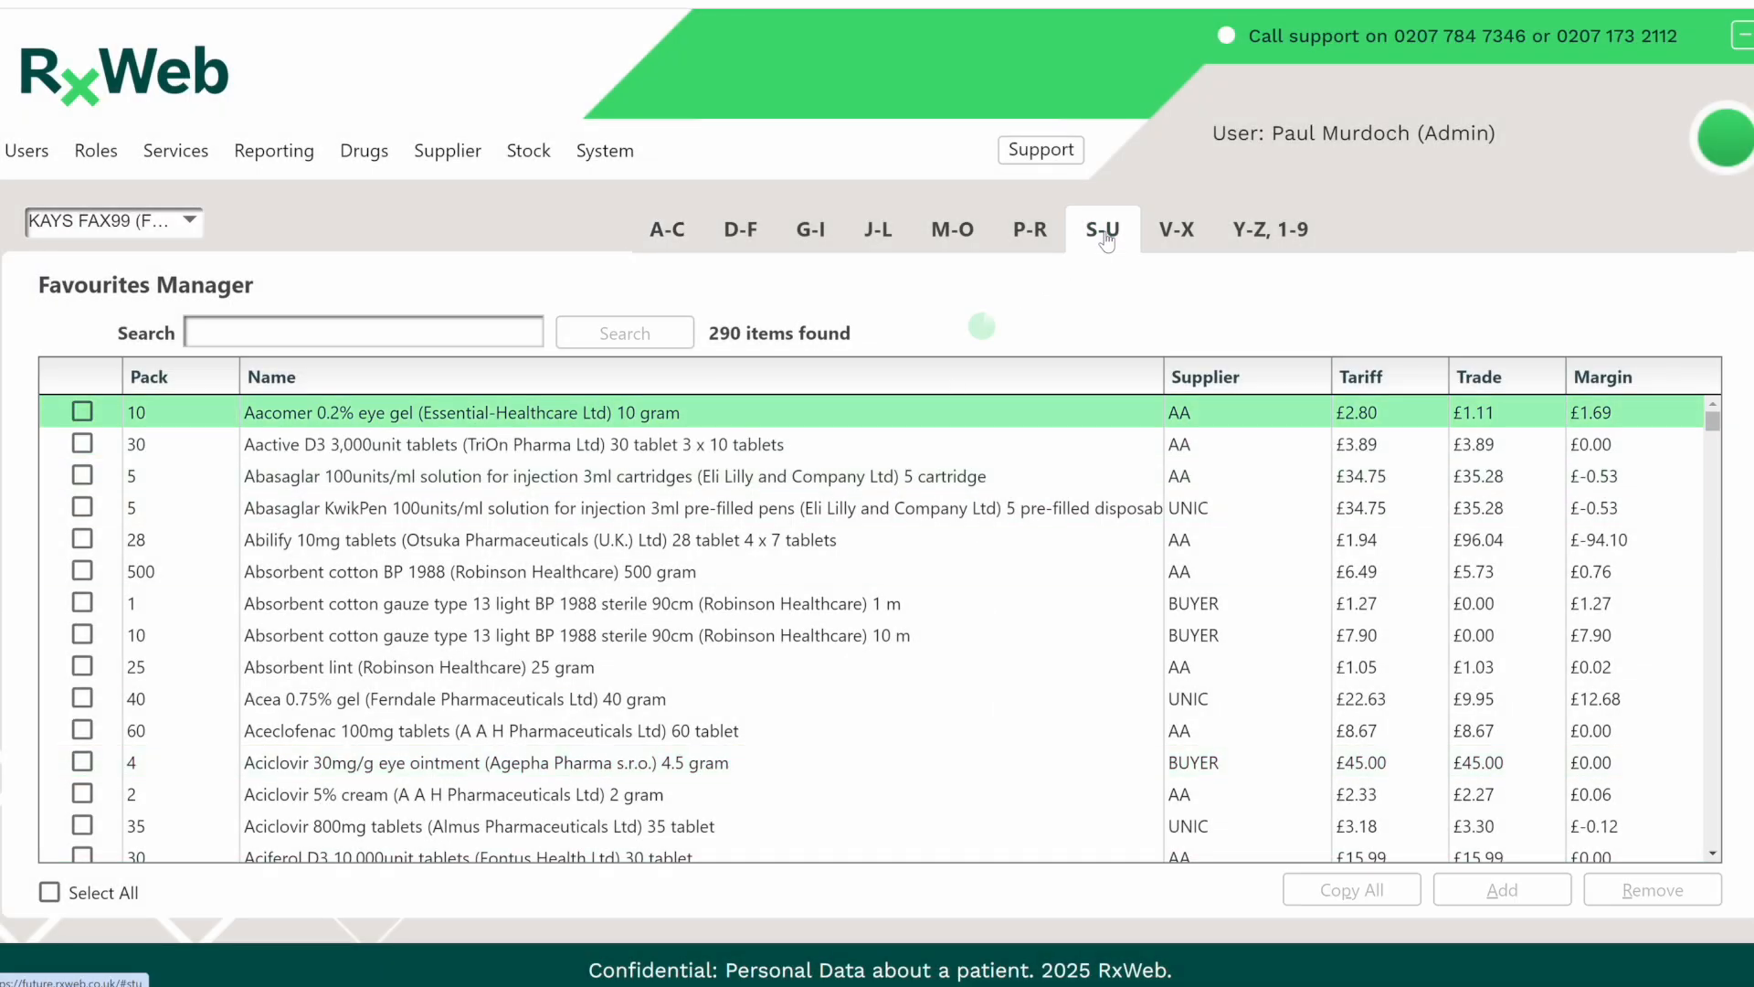
drag(1716, 447, 1704, 572)
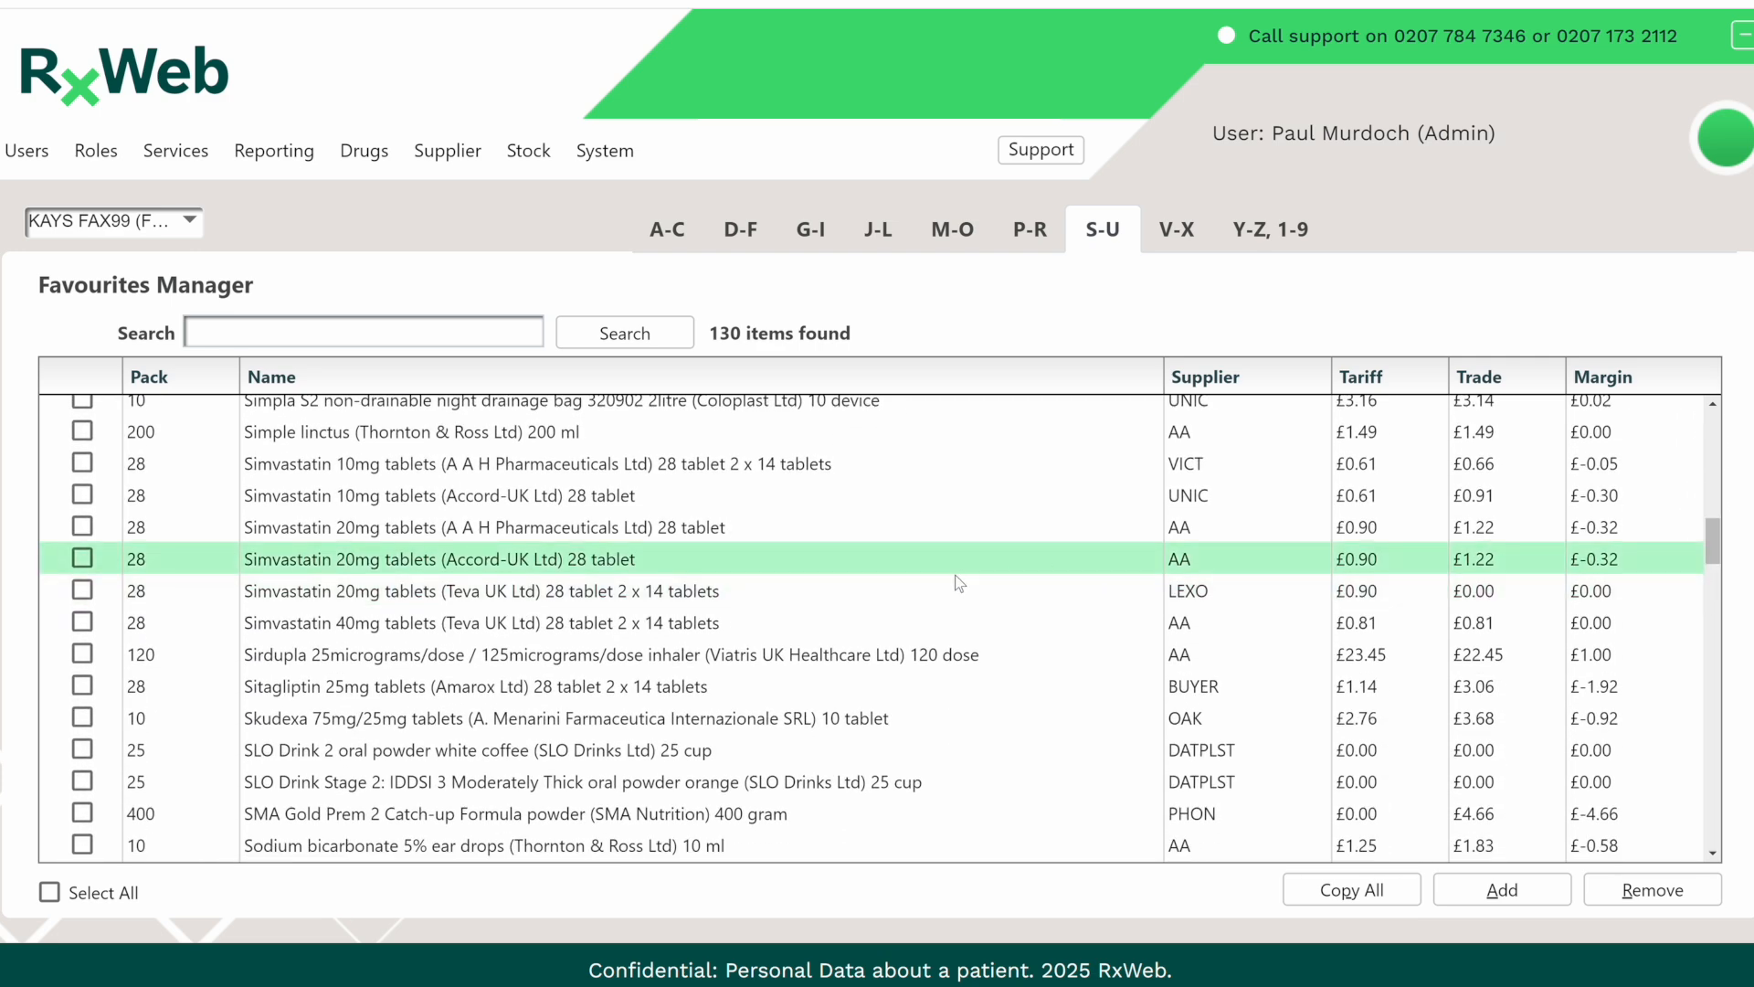
click(737, 599)
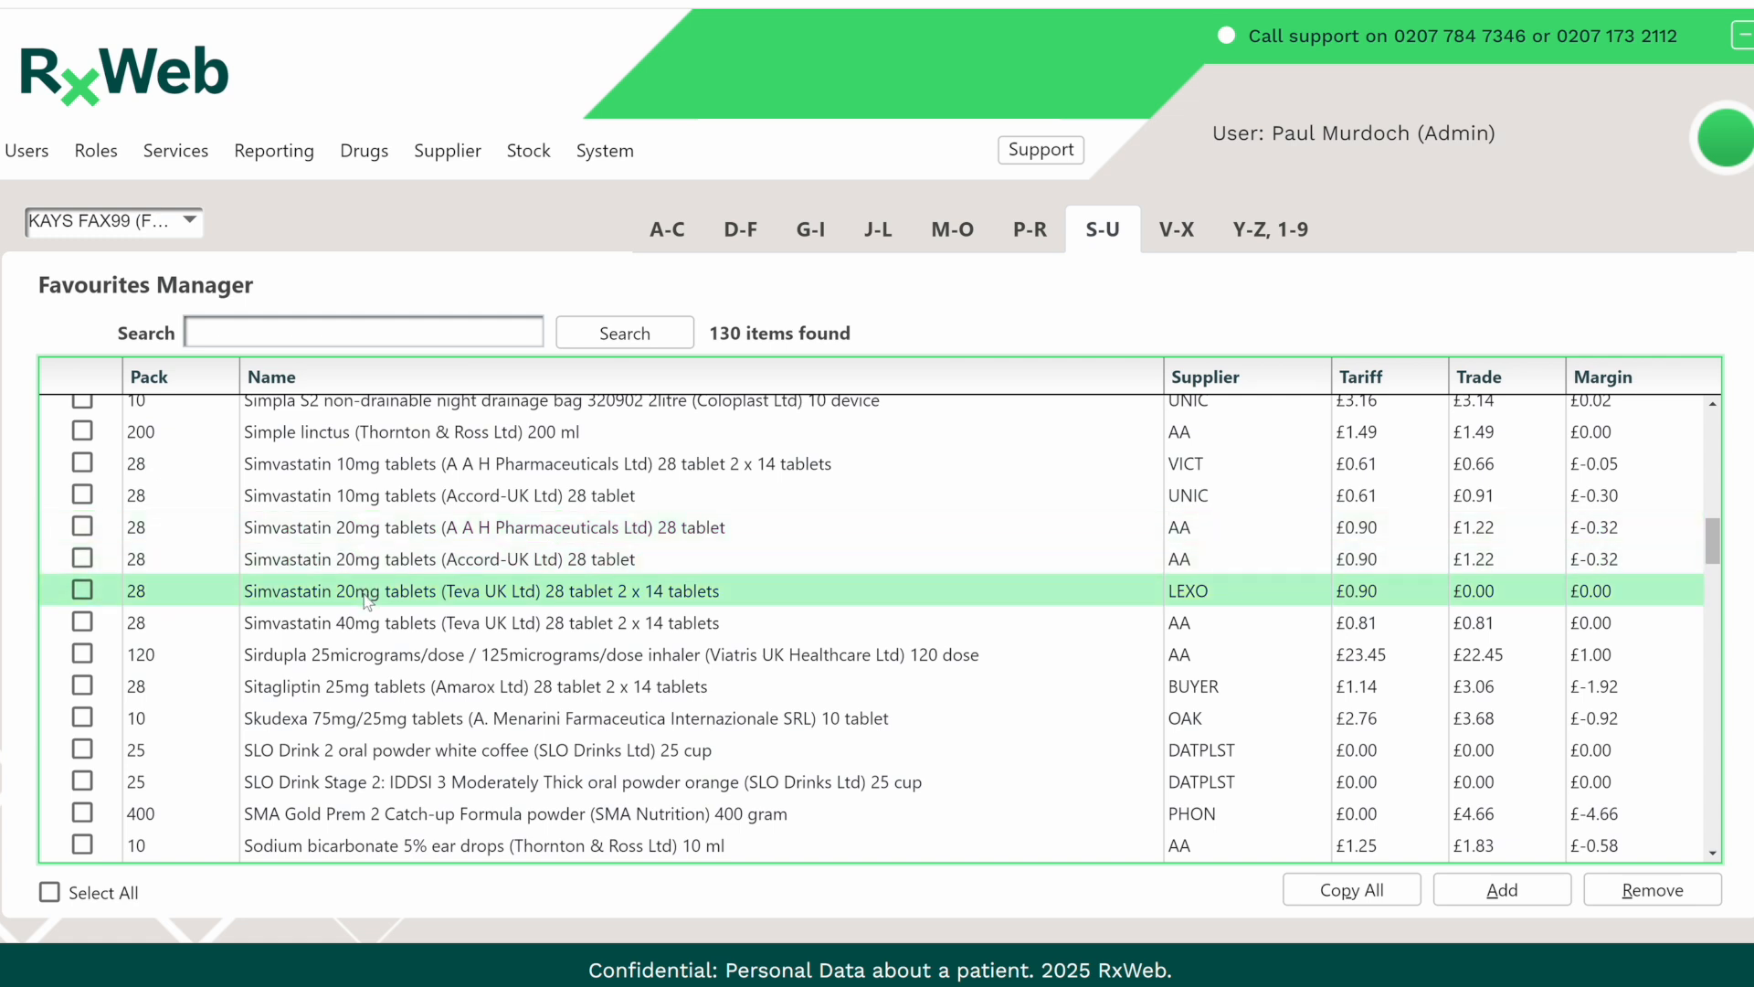
Remove the A A H Pharmaceuticals and Accord-UK simvastatin 20mg tablets from the KAYS FAX99 (FUTURE) favourites and check the remaining simvastatin entries.
click(1197, 601)
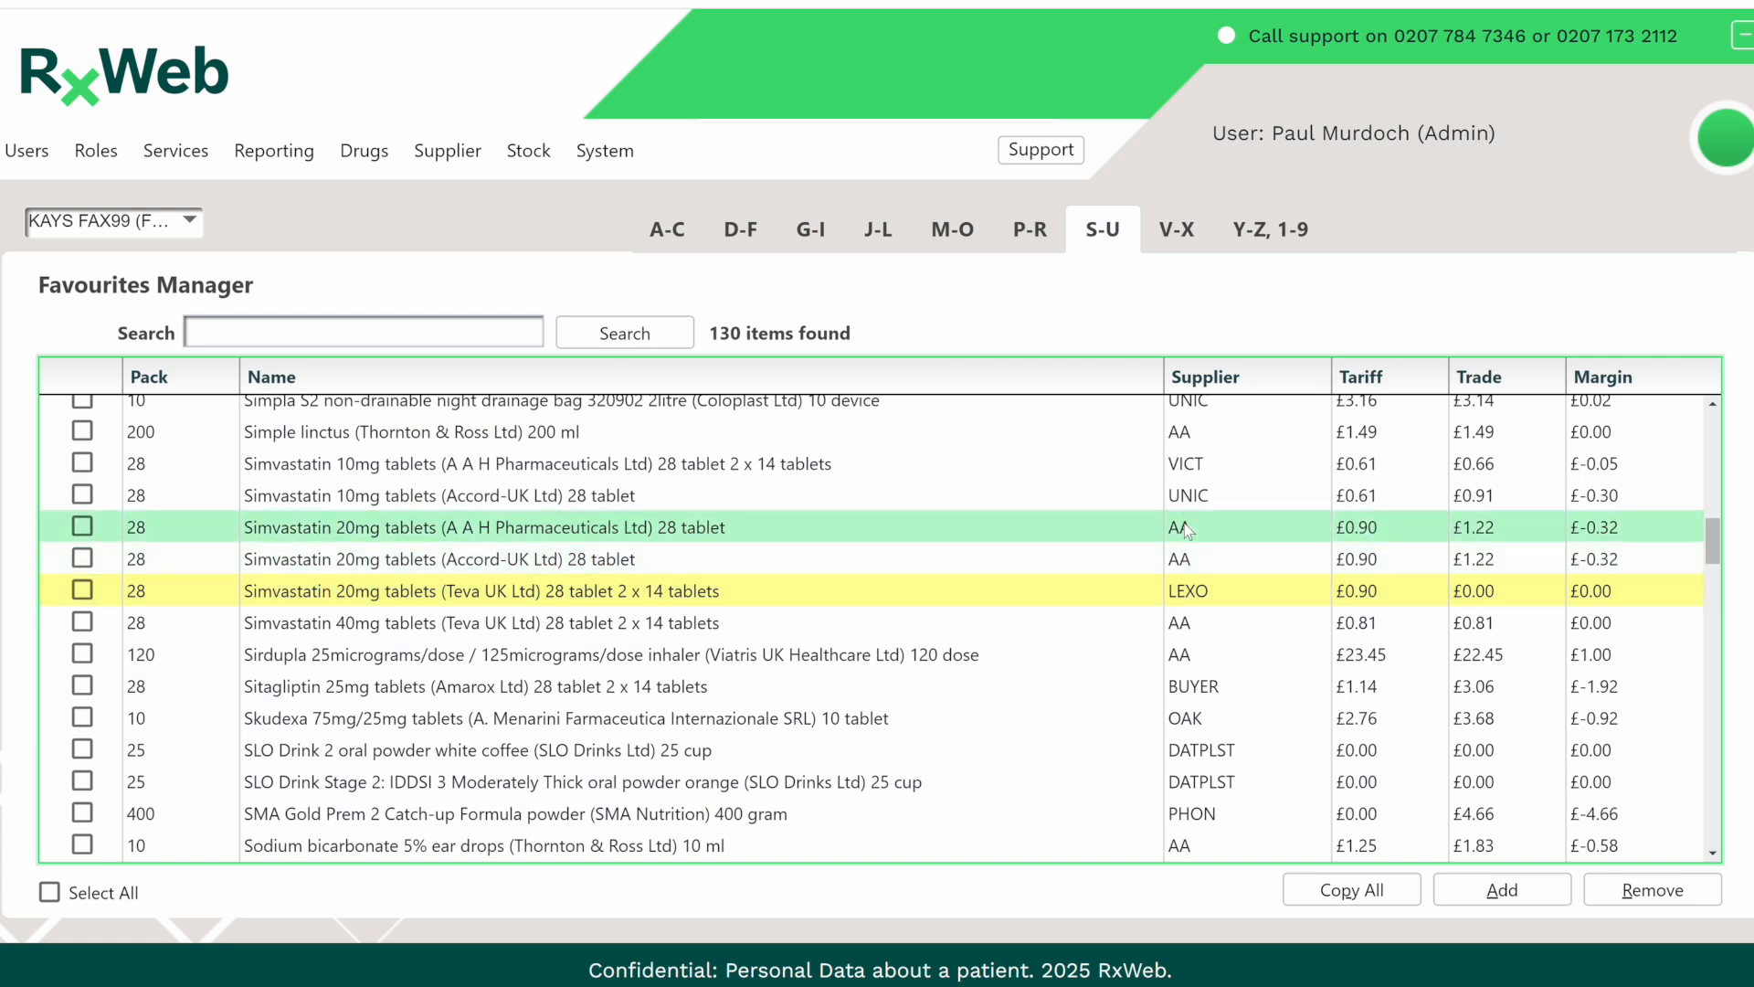
click(82, 527)
click(83, 558)
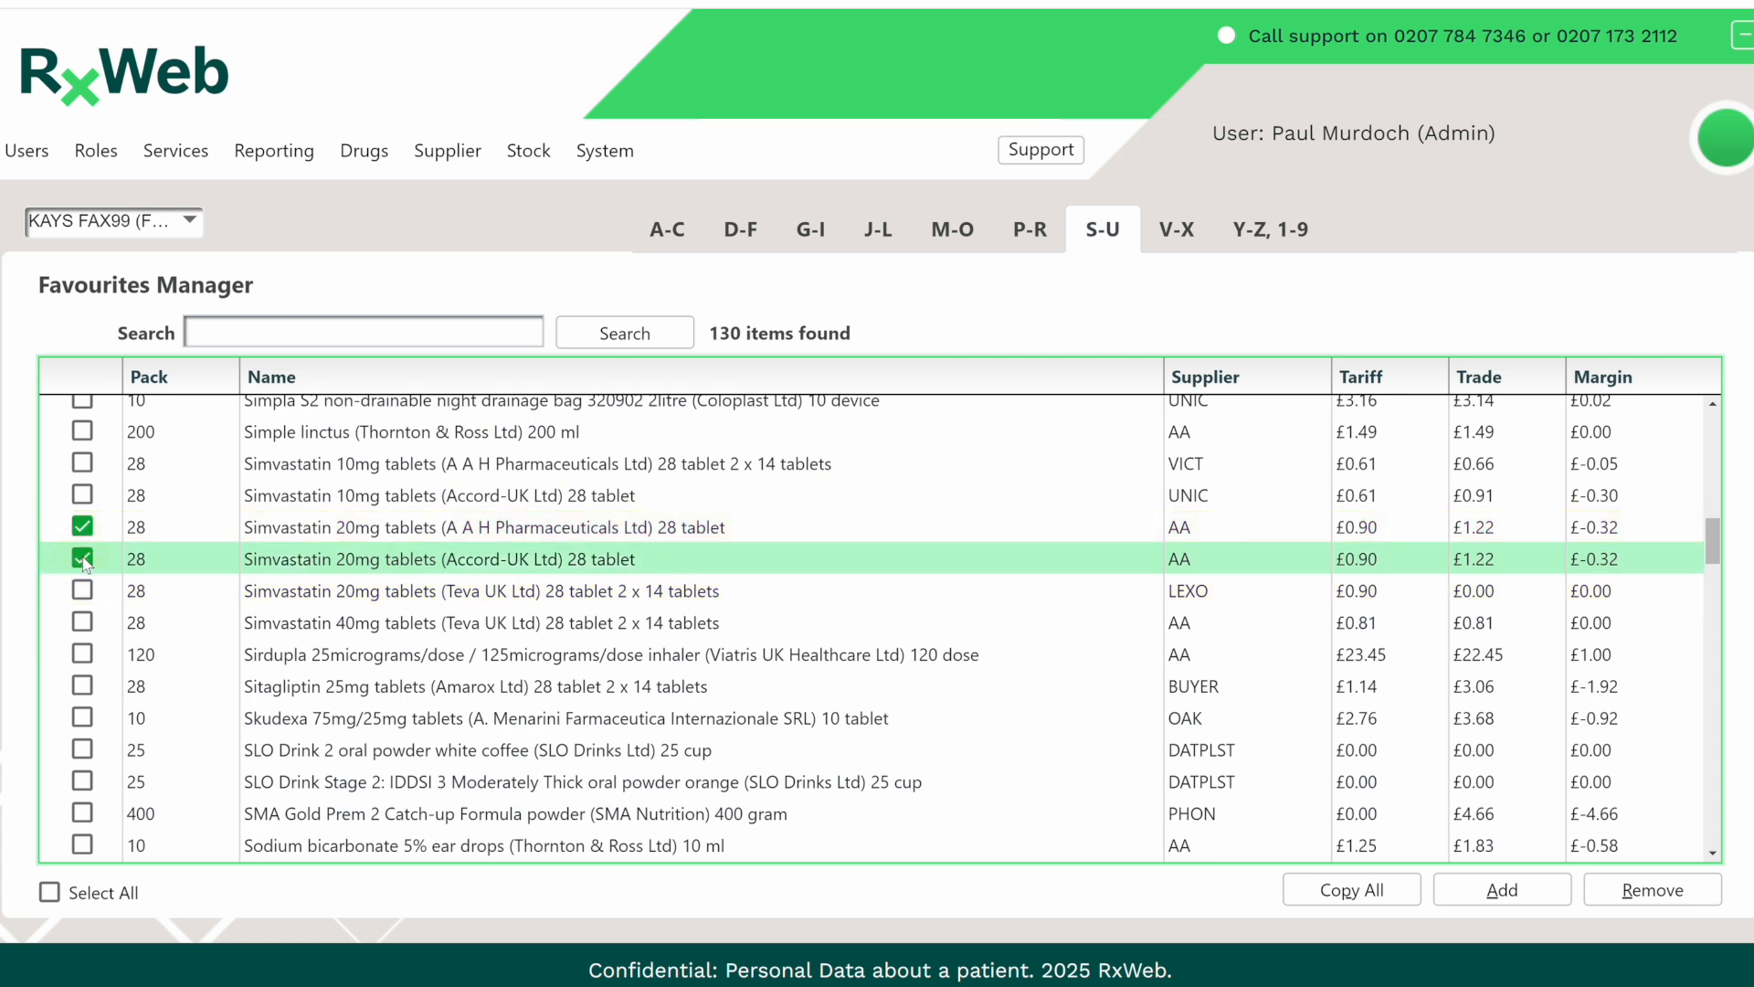
click(1649, 894)
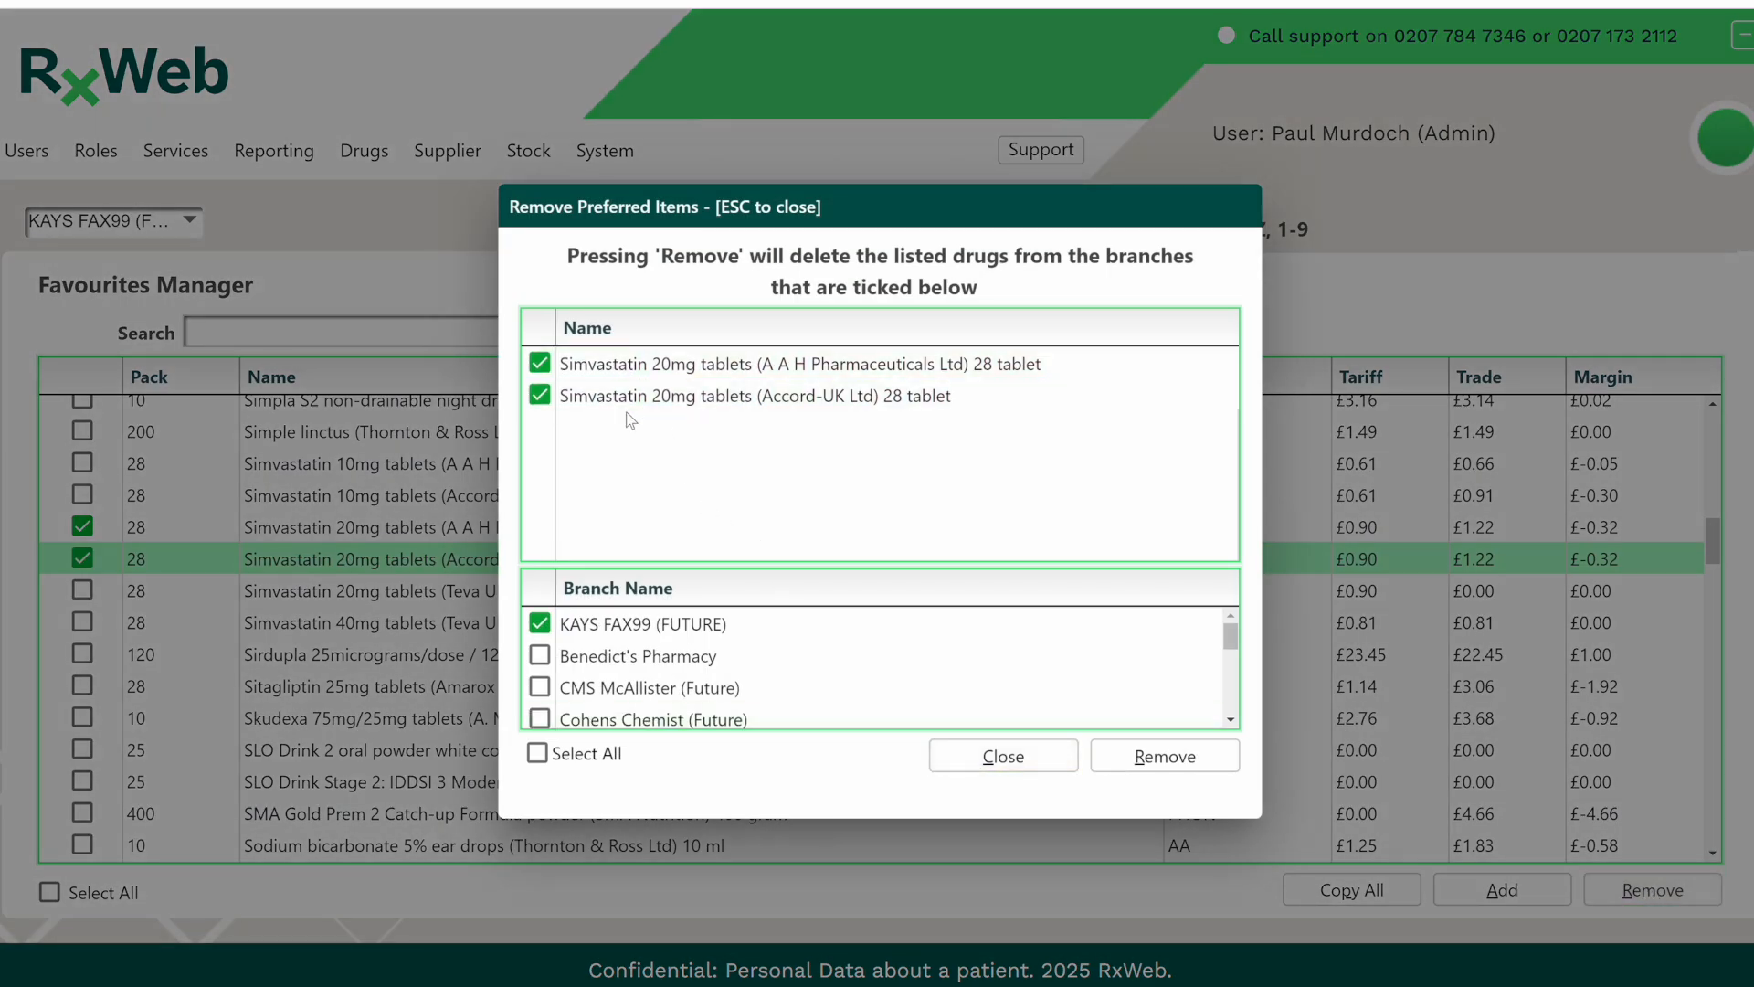
click(1173, 758)
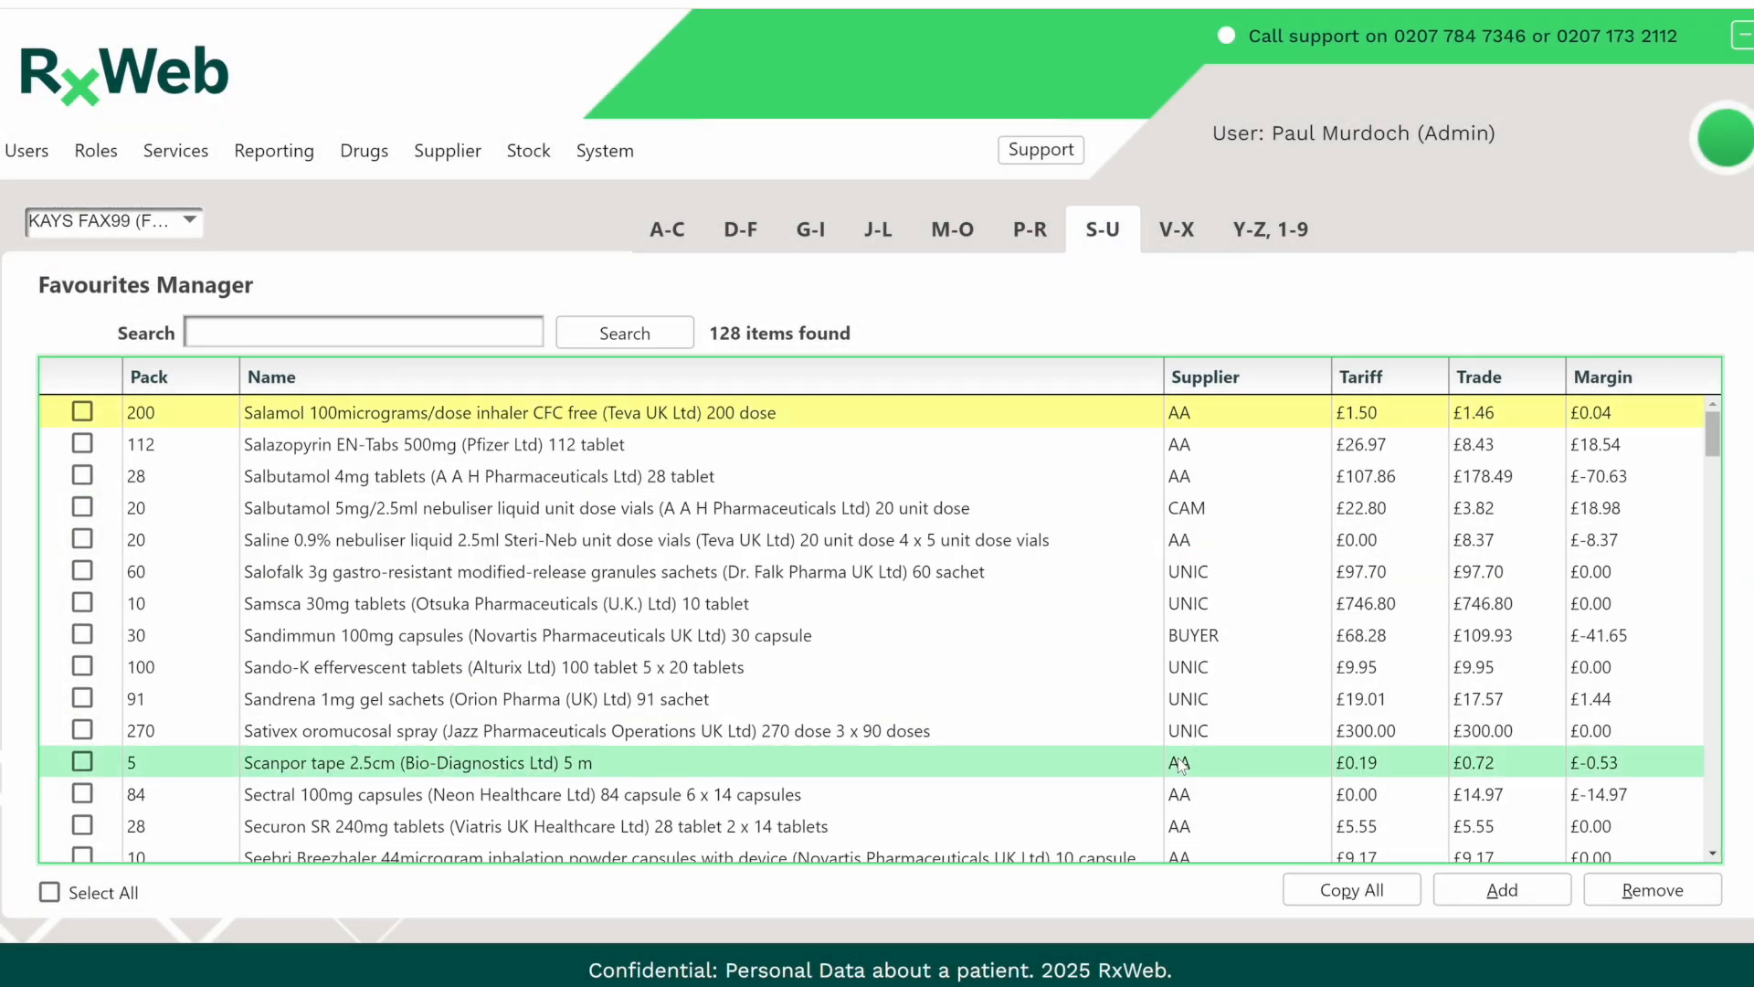
drag(1712, 464, 1690, 621)
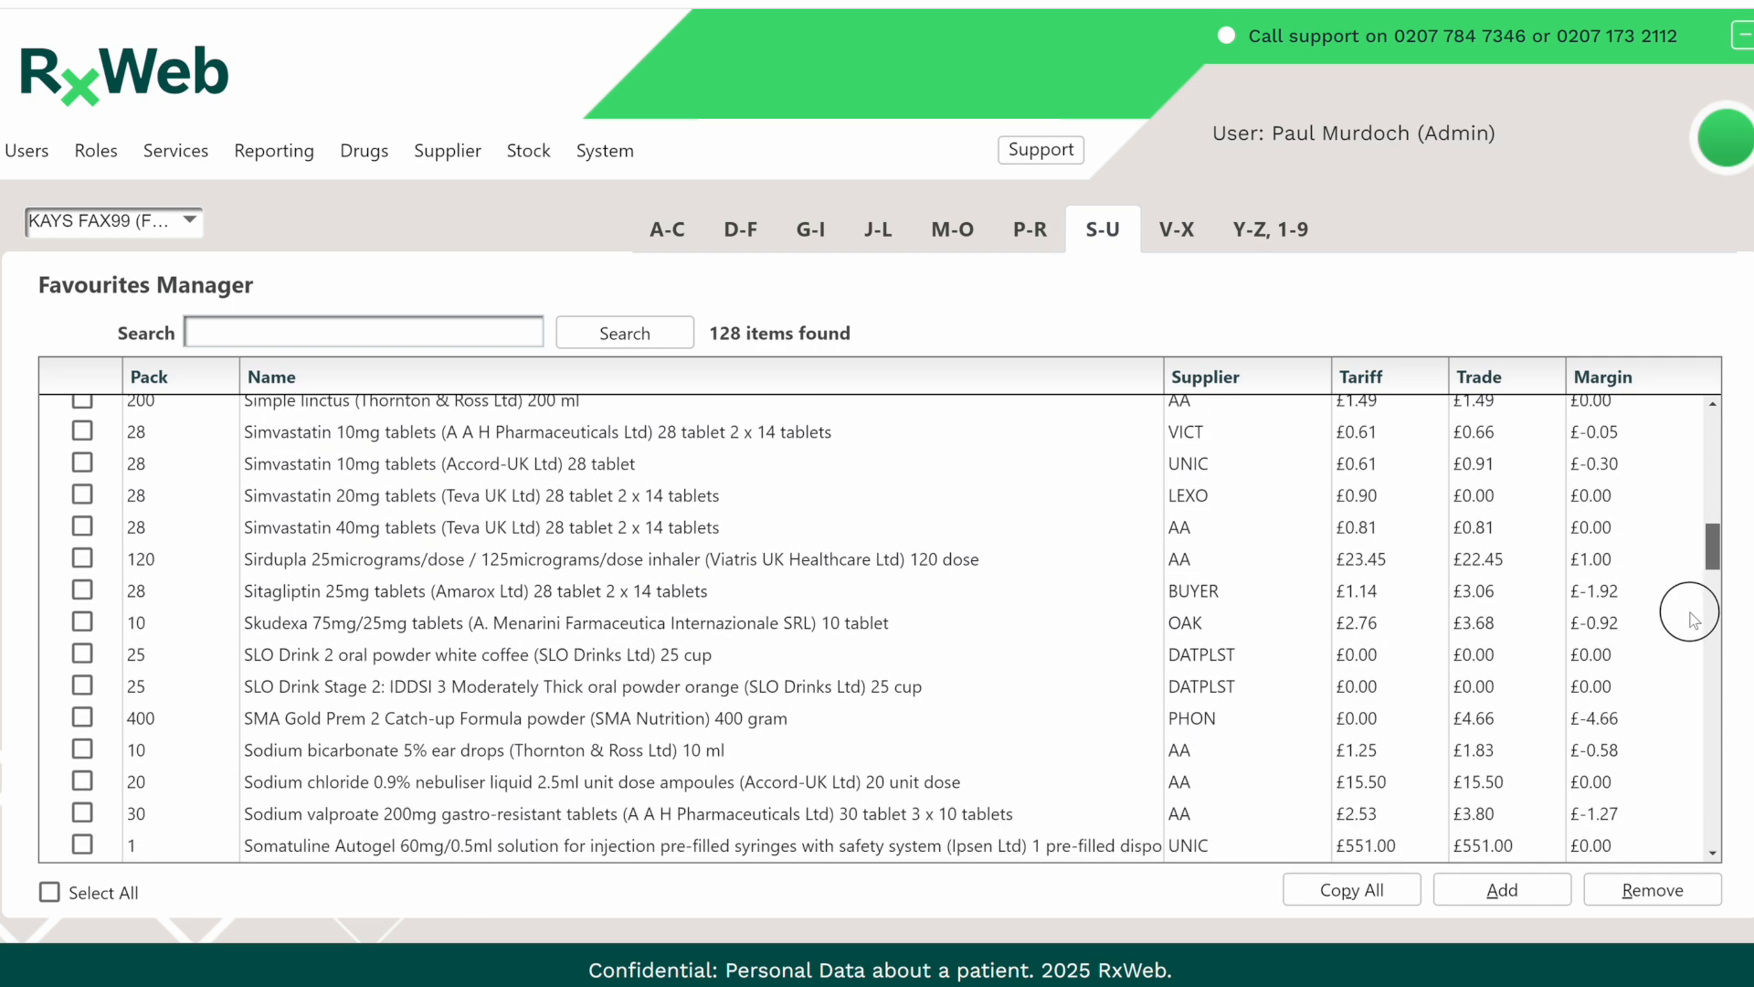
click(506, 502)
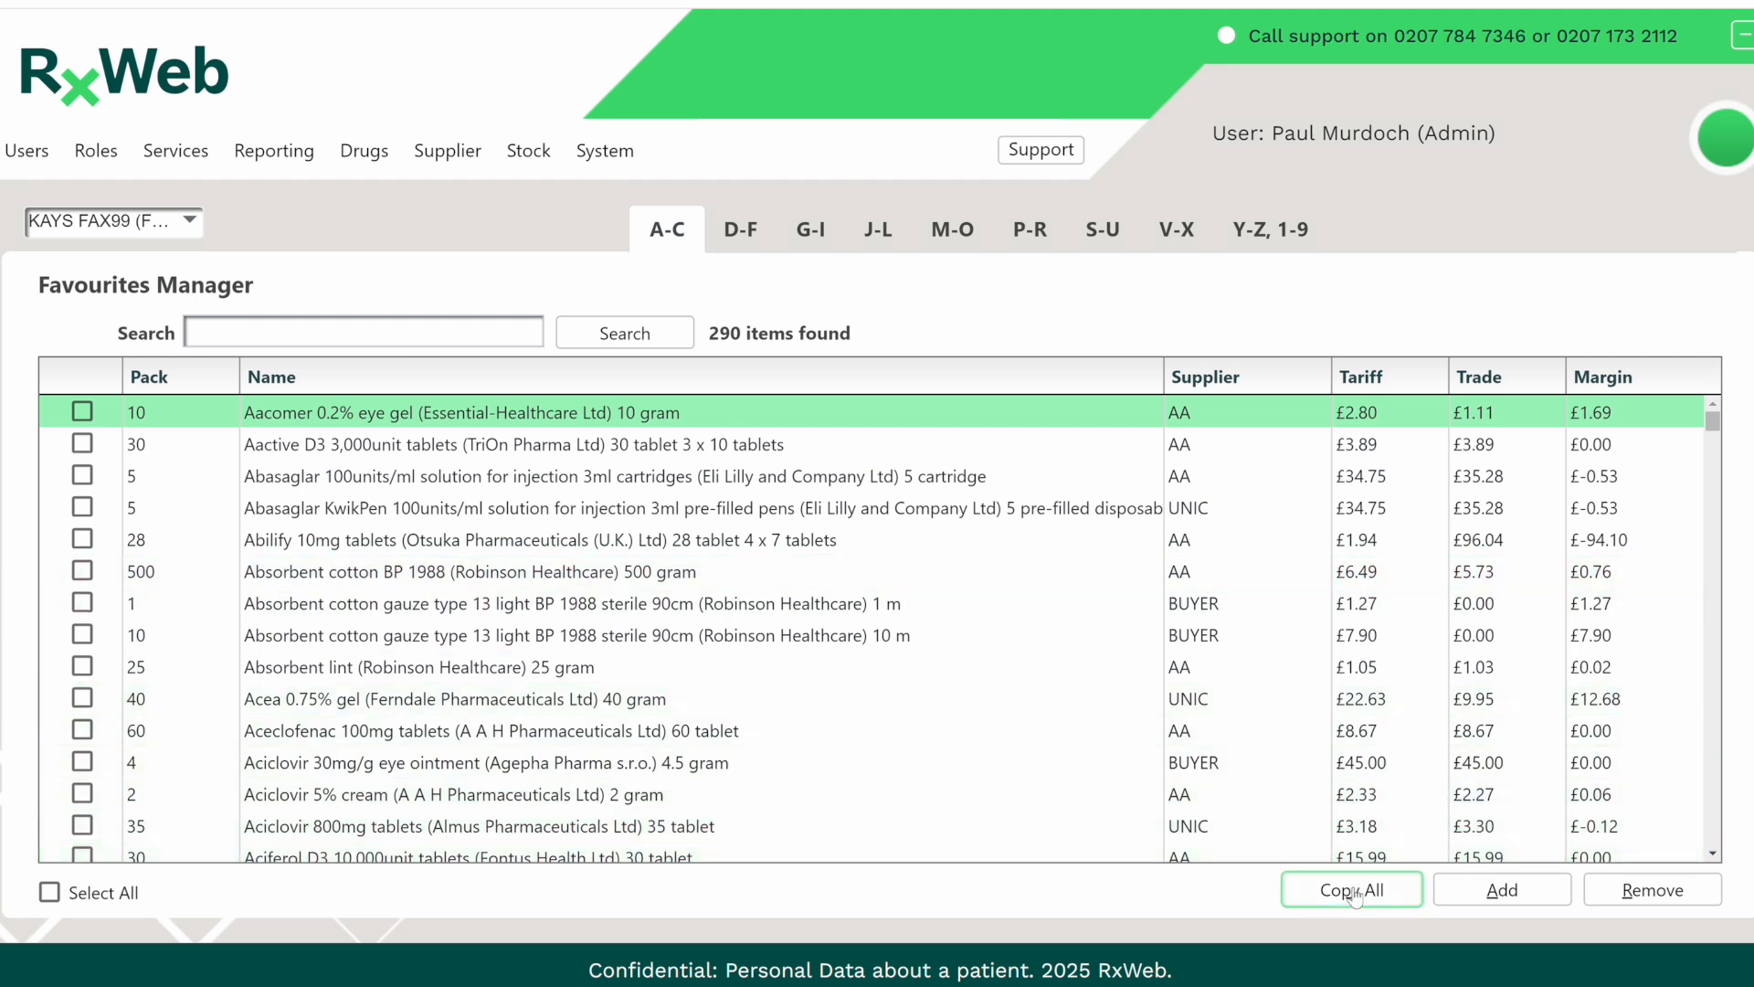
Copy all dispensing favourites from KAYS FAX99 (FUTURE) to the NEW ENGLAND branch and switch the Favourites Manager to NEW ENGLAND.
click(1354, 896)
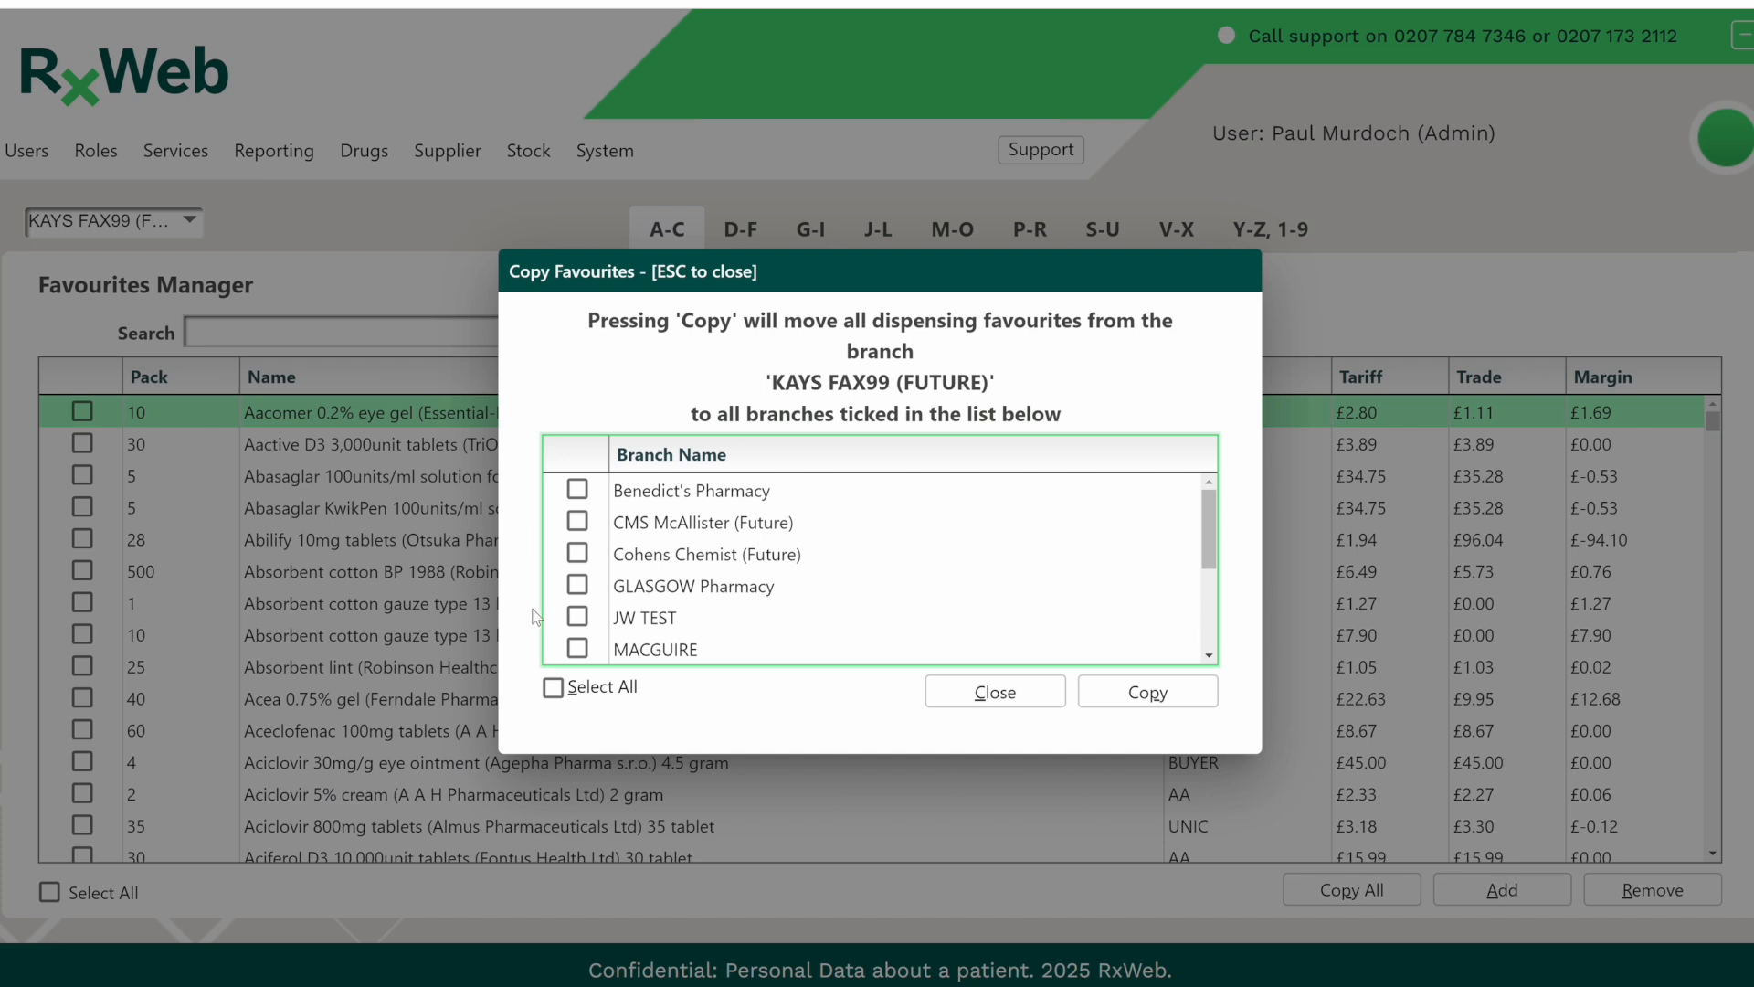
scroll(699, 606, down, 3)
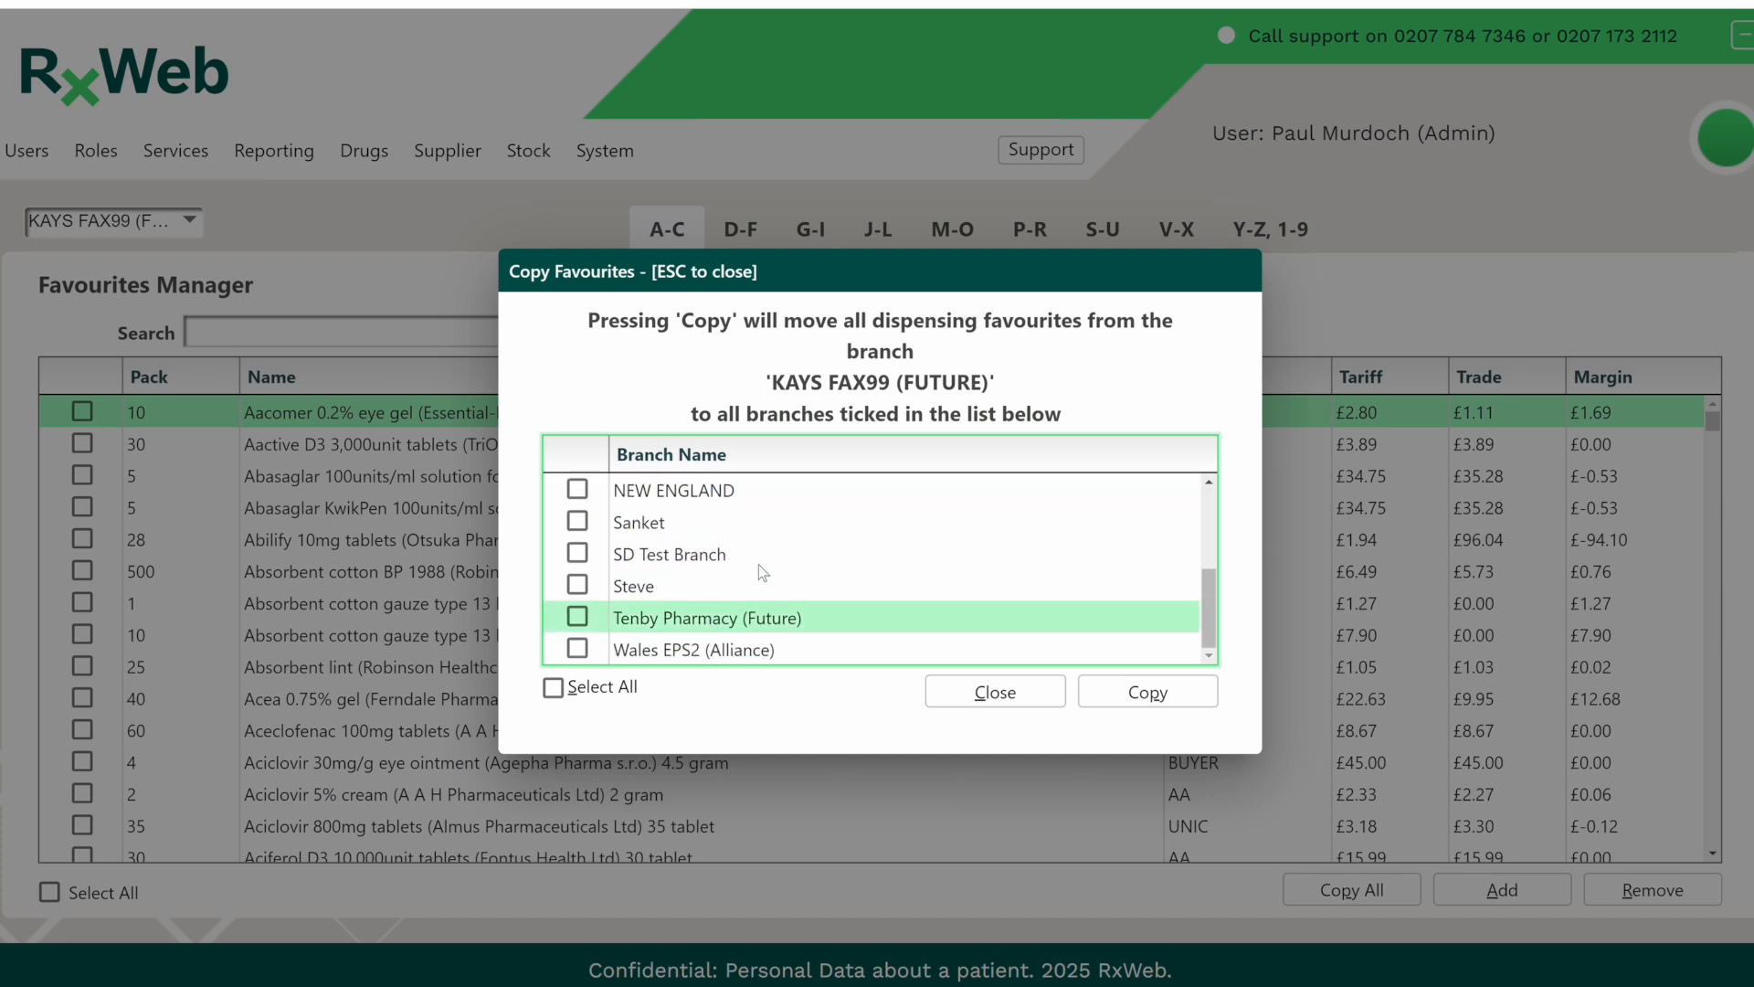
click(577, 494)
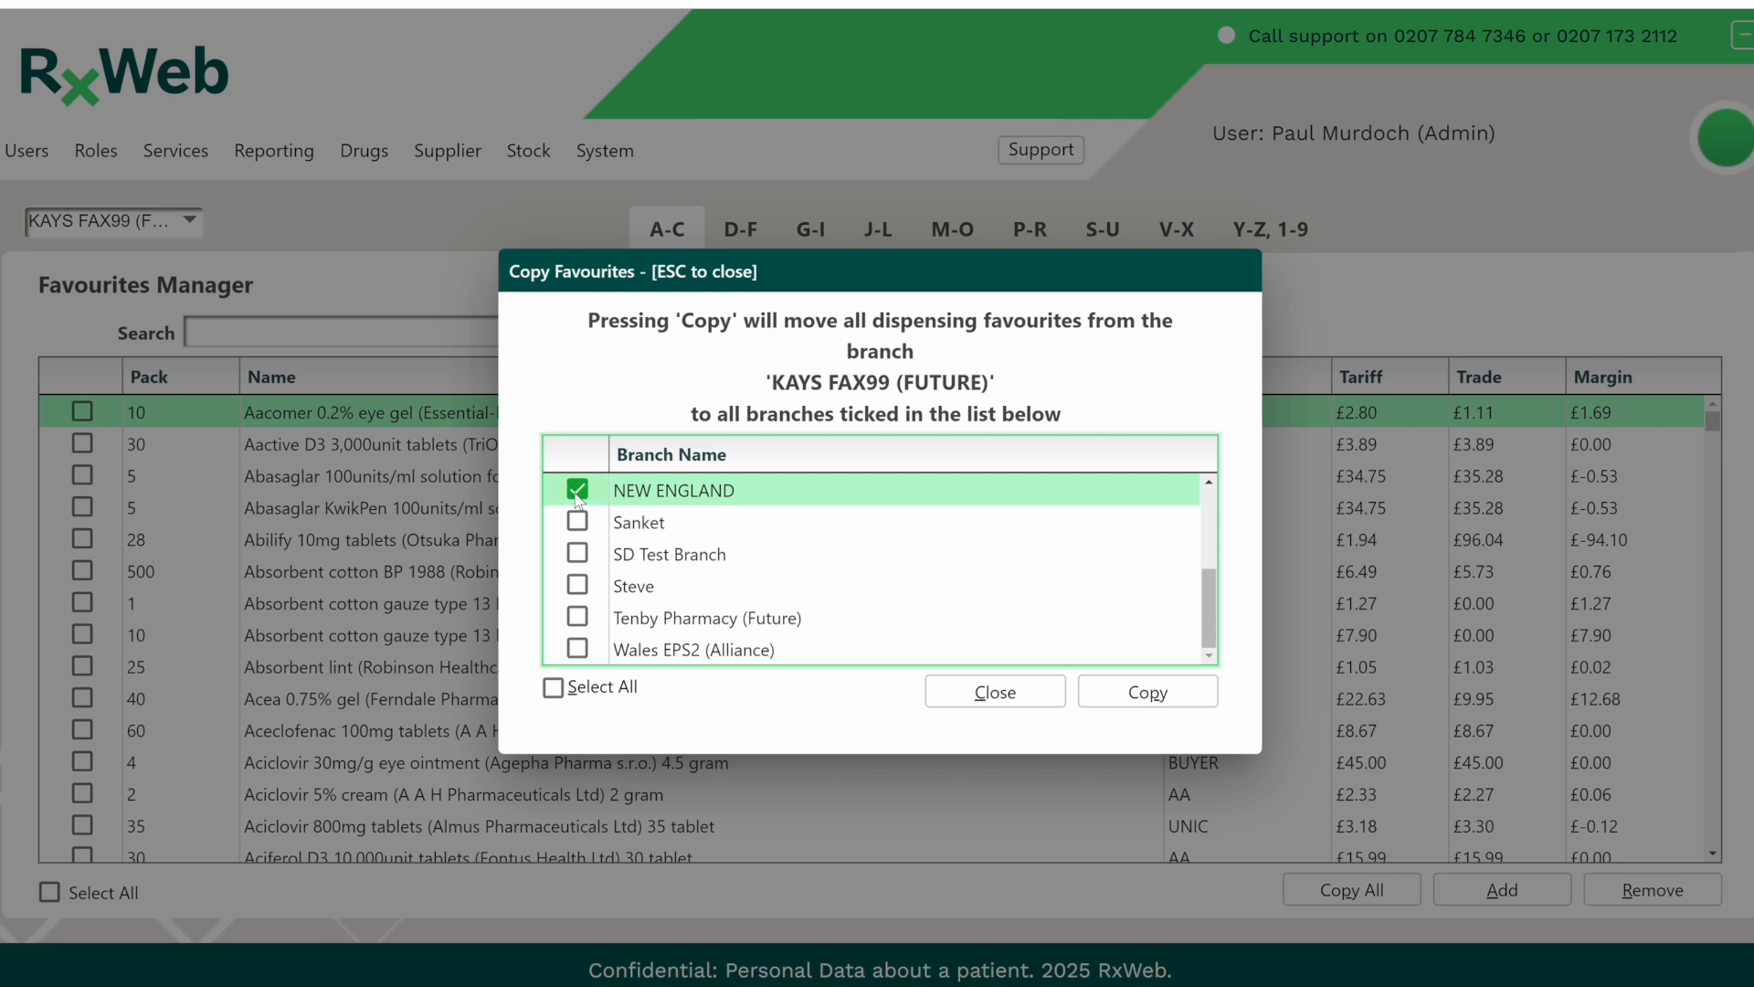
click(1146, 692)
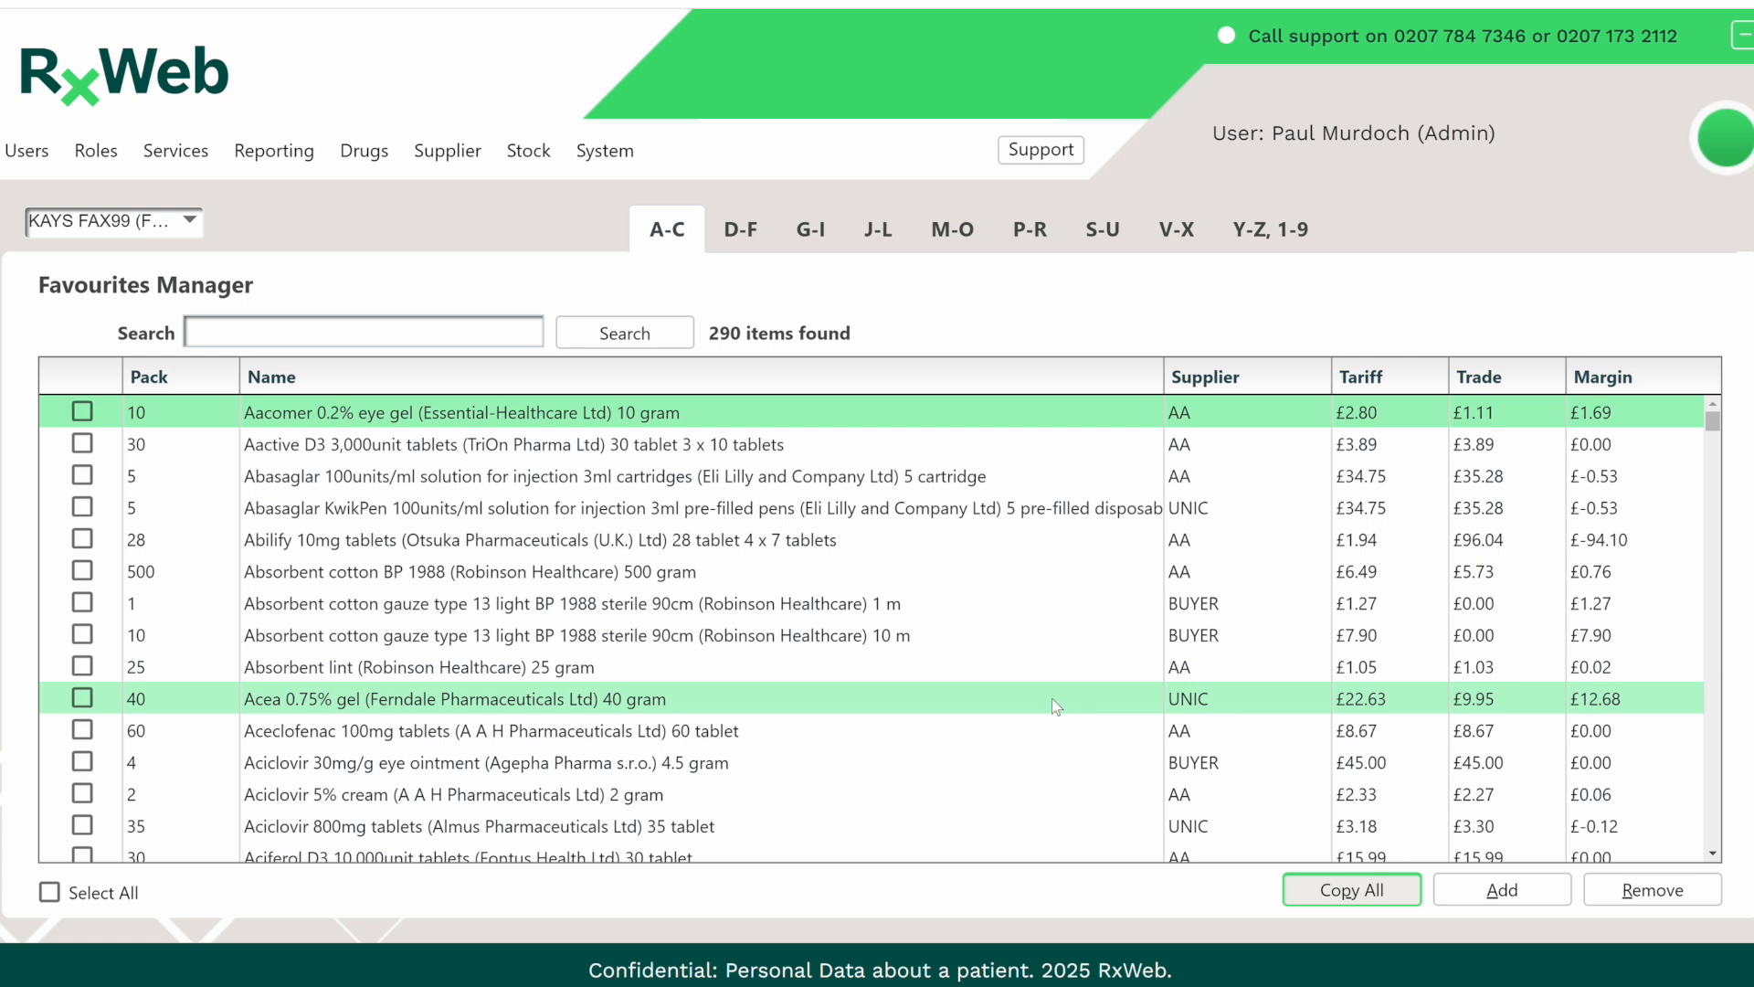
click(188, 222)
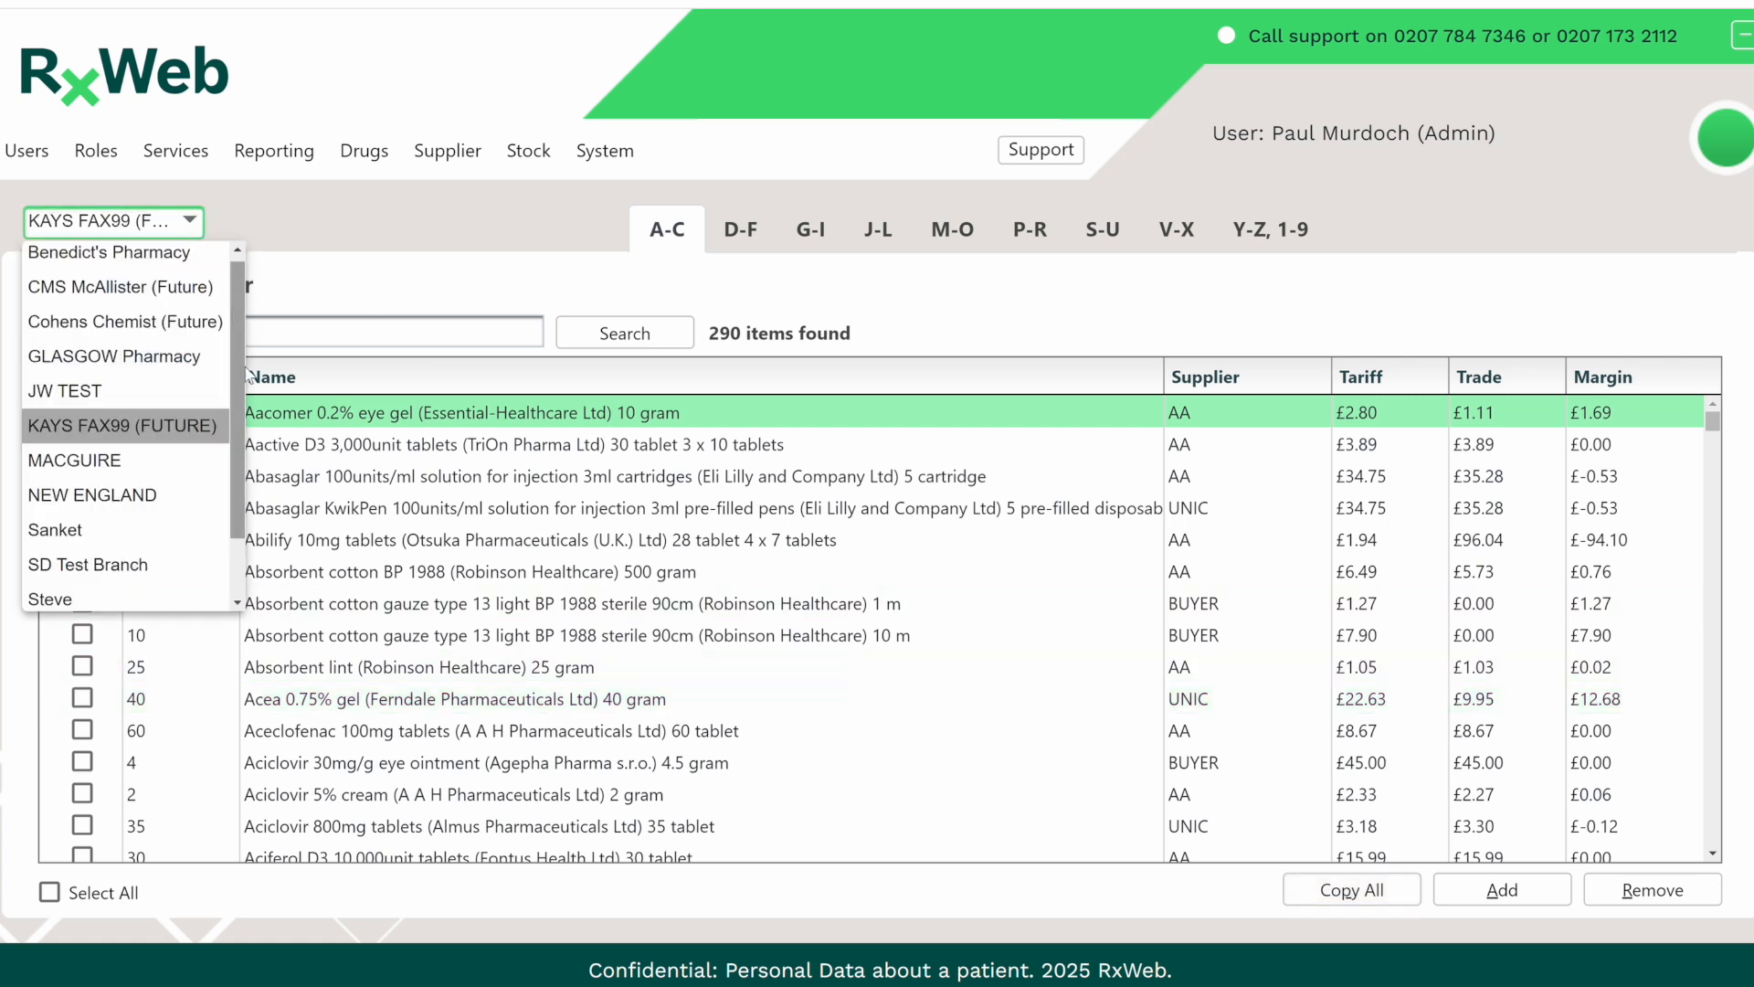
click(150, 498)
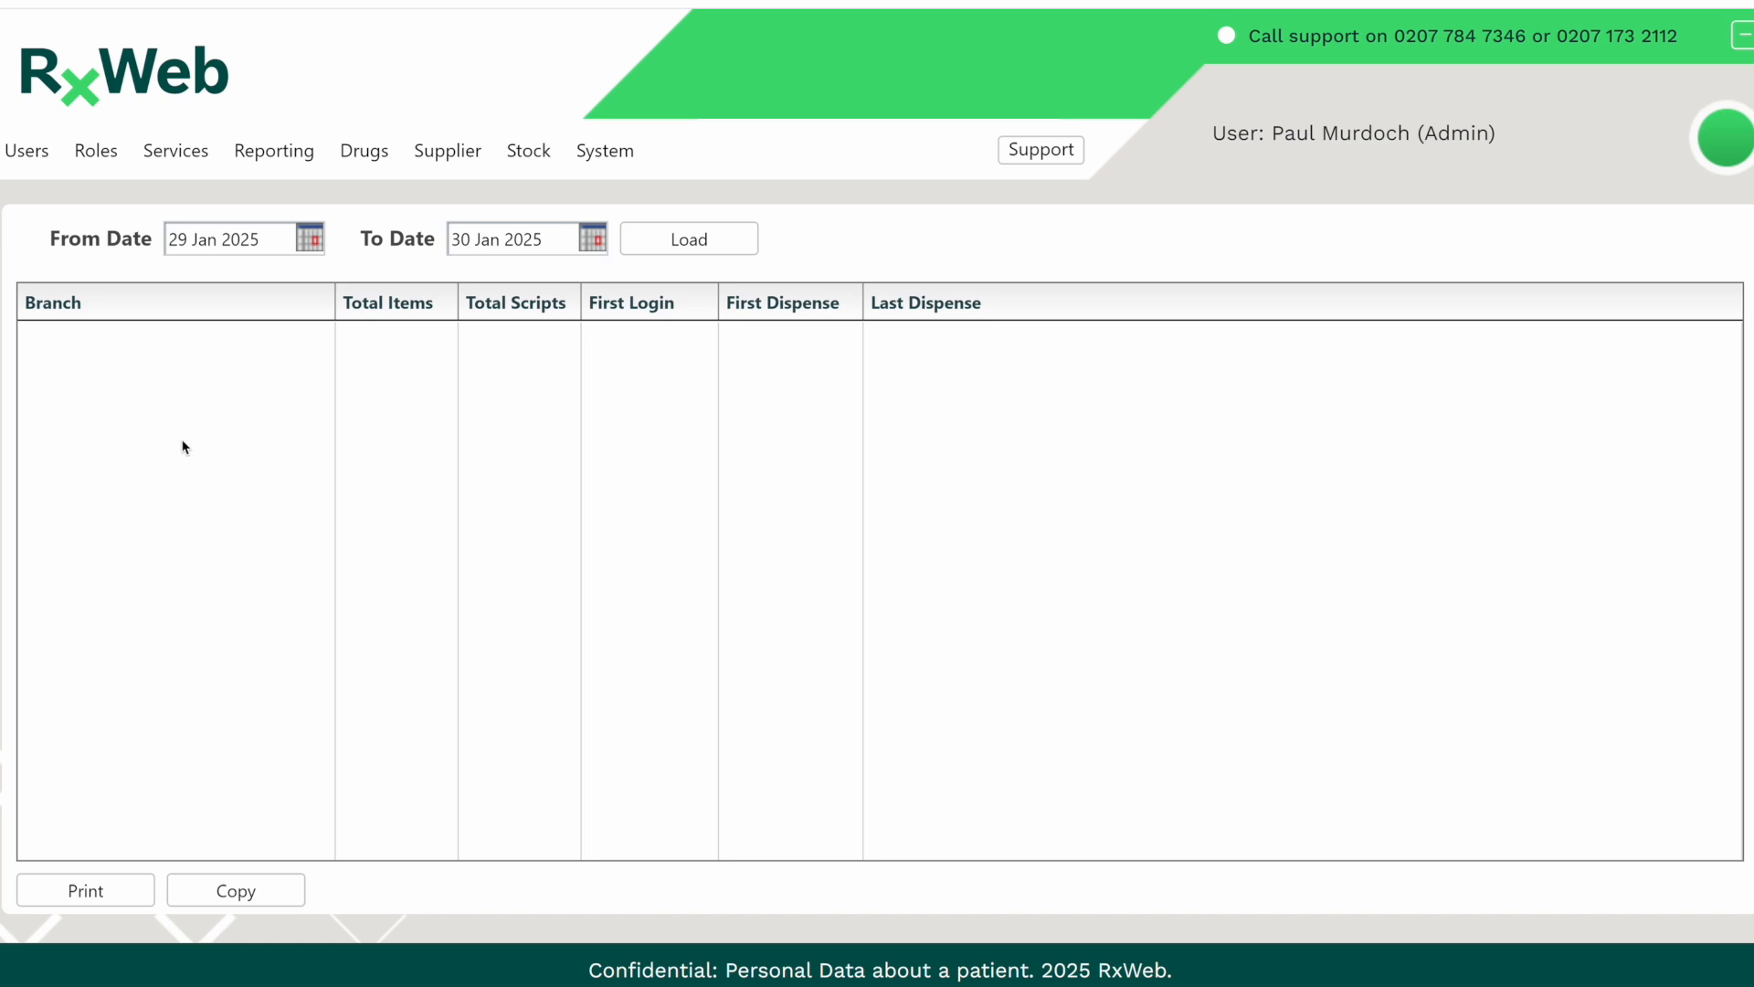
Open the Preferred Item Editor and look through Benedict's Pharmacy's preferred items in the alphabetical groups A-C to M-O.
click(512, 157)
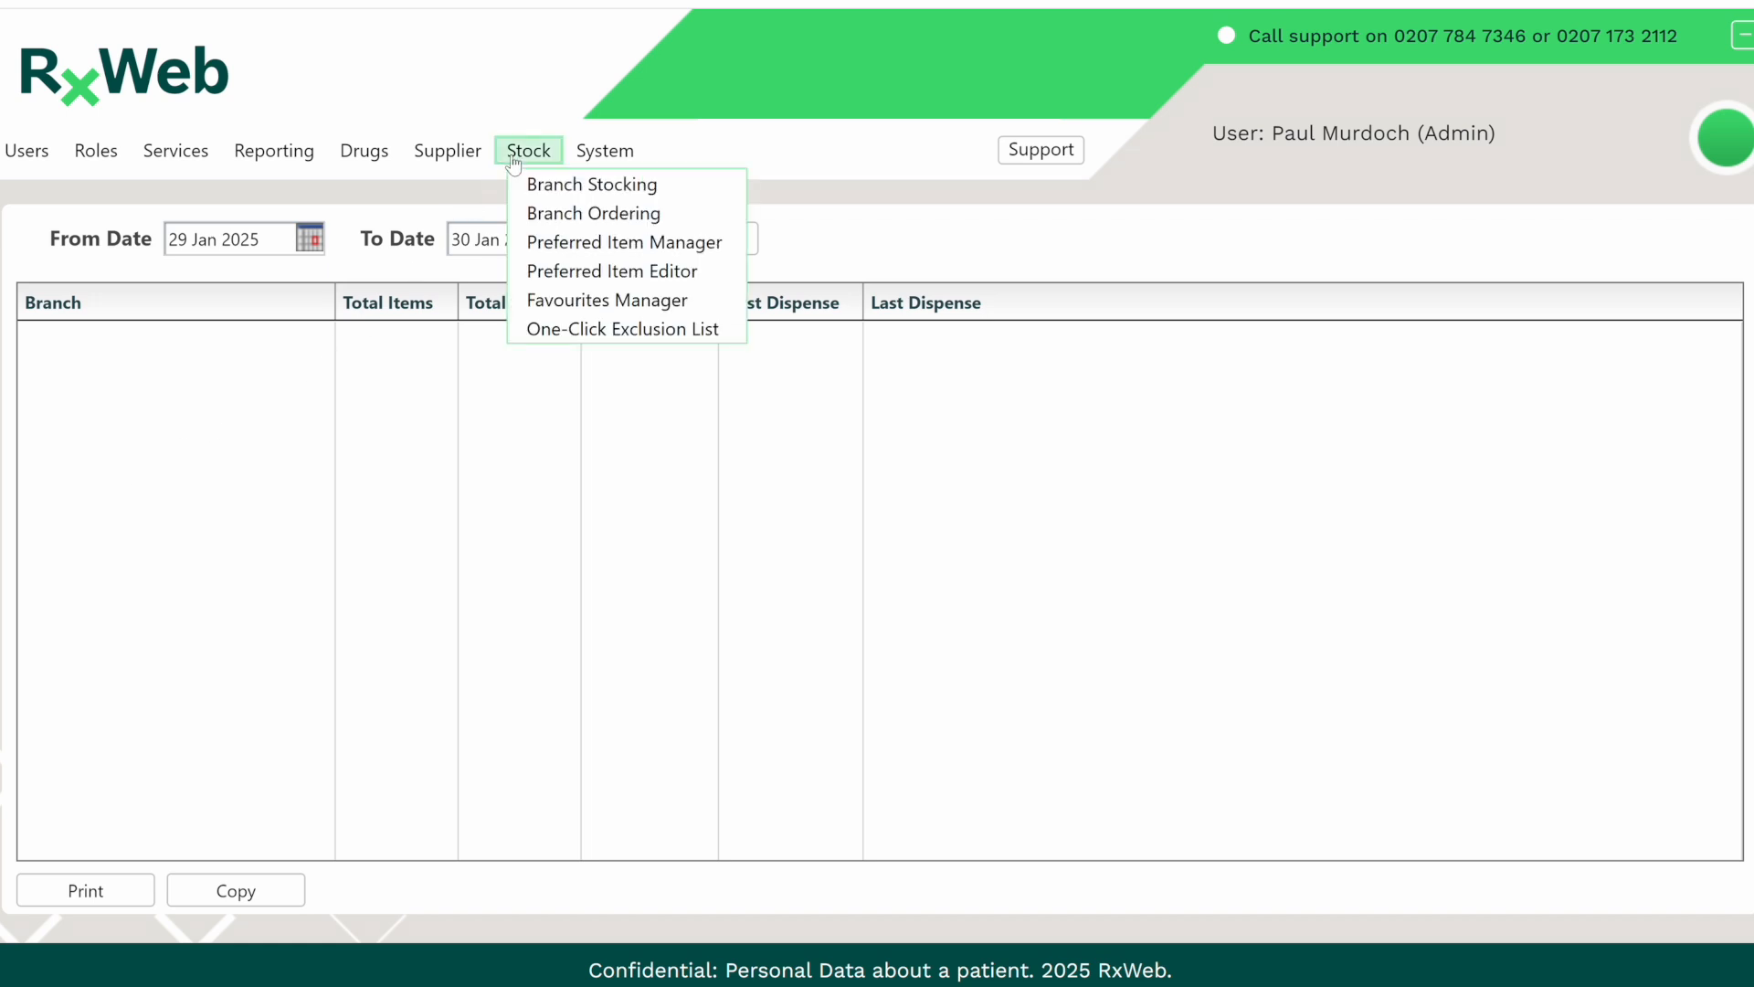
click(536, 277)
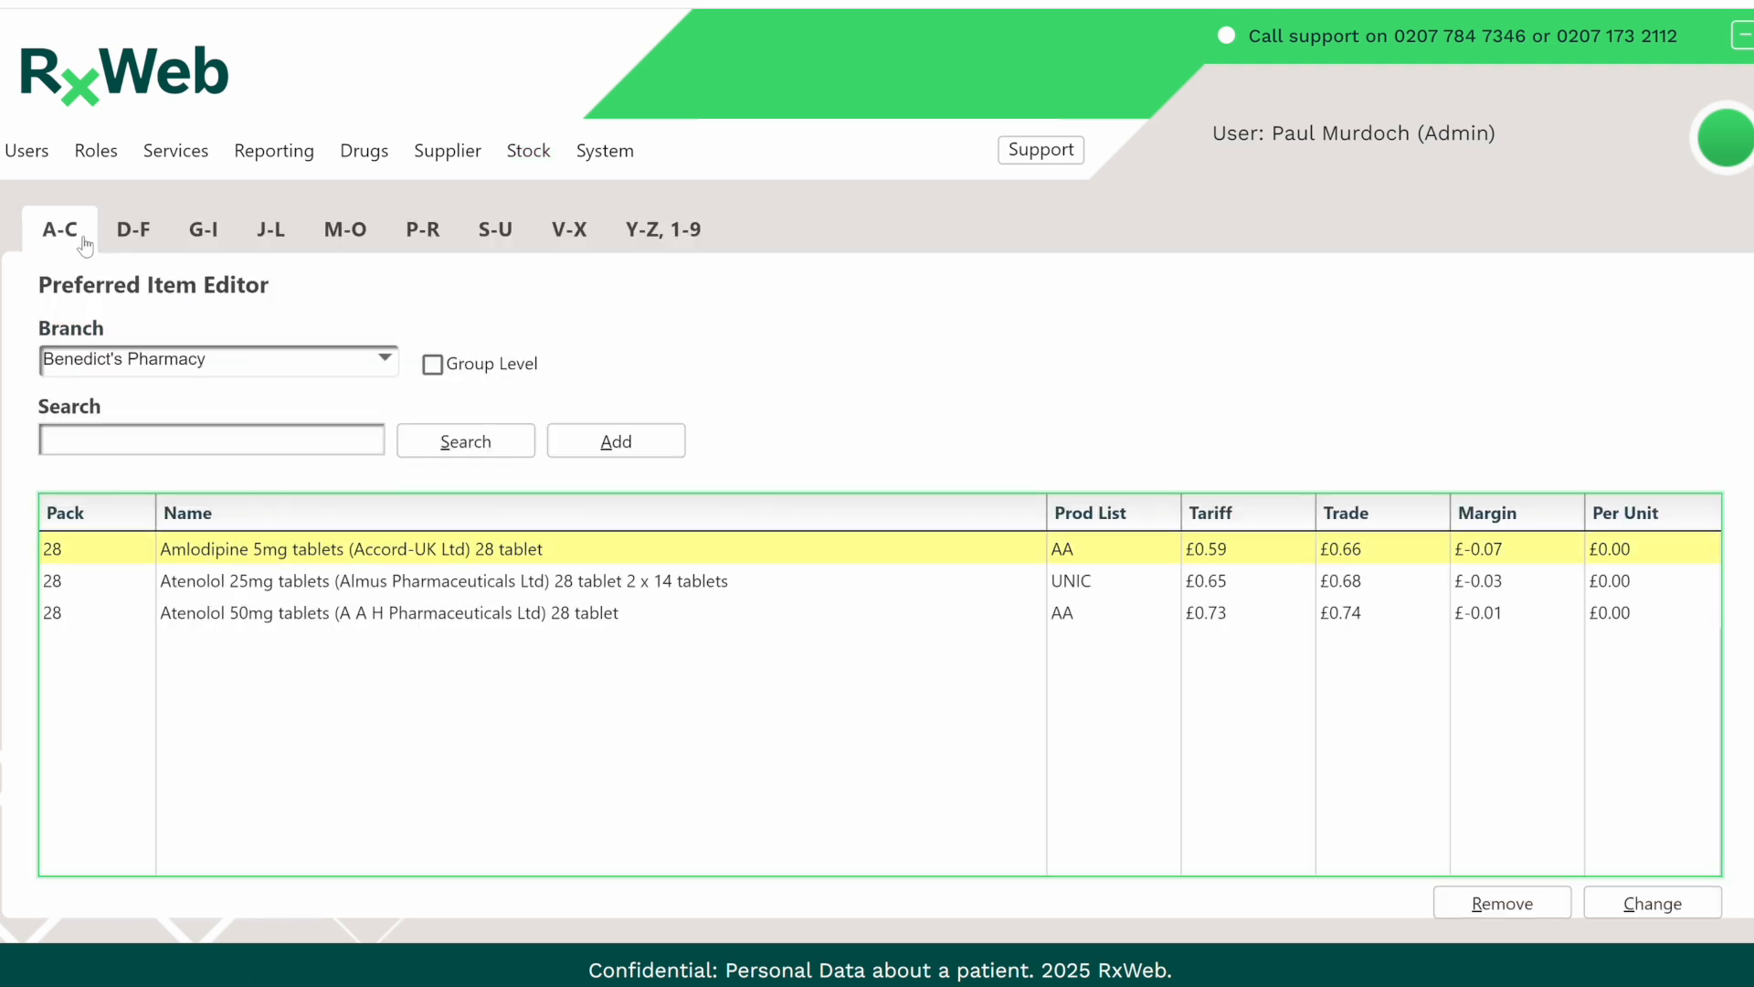
click(134, 239)
click(202, 240)
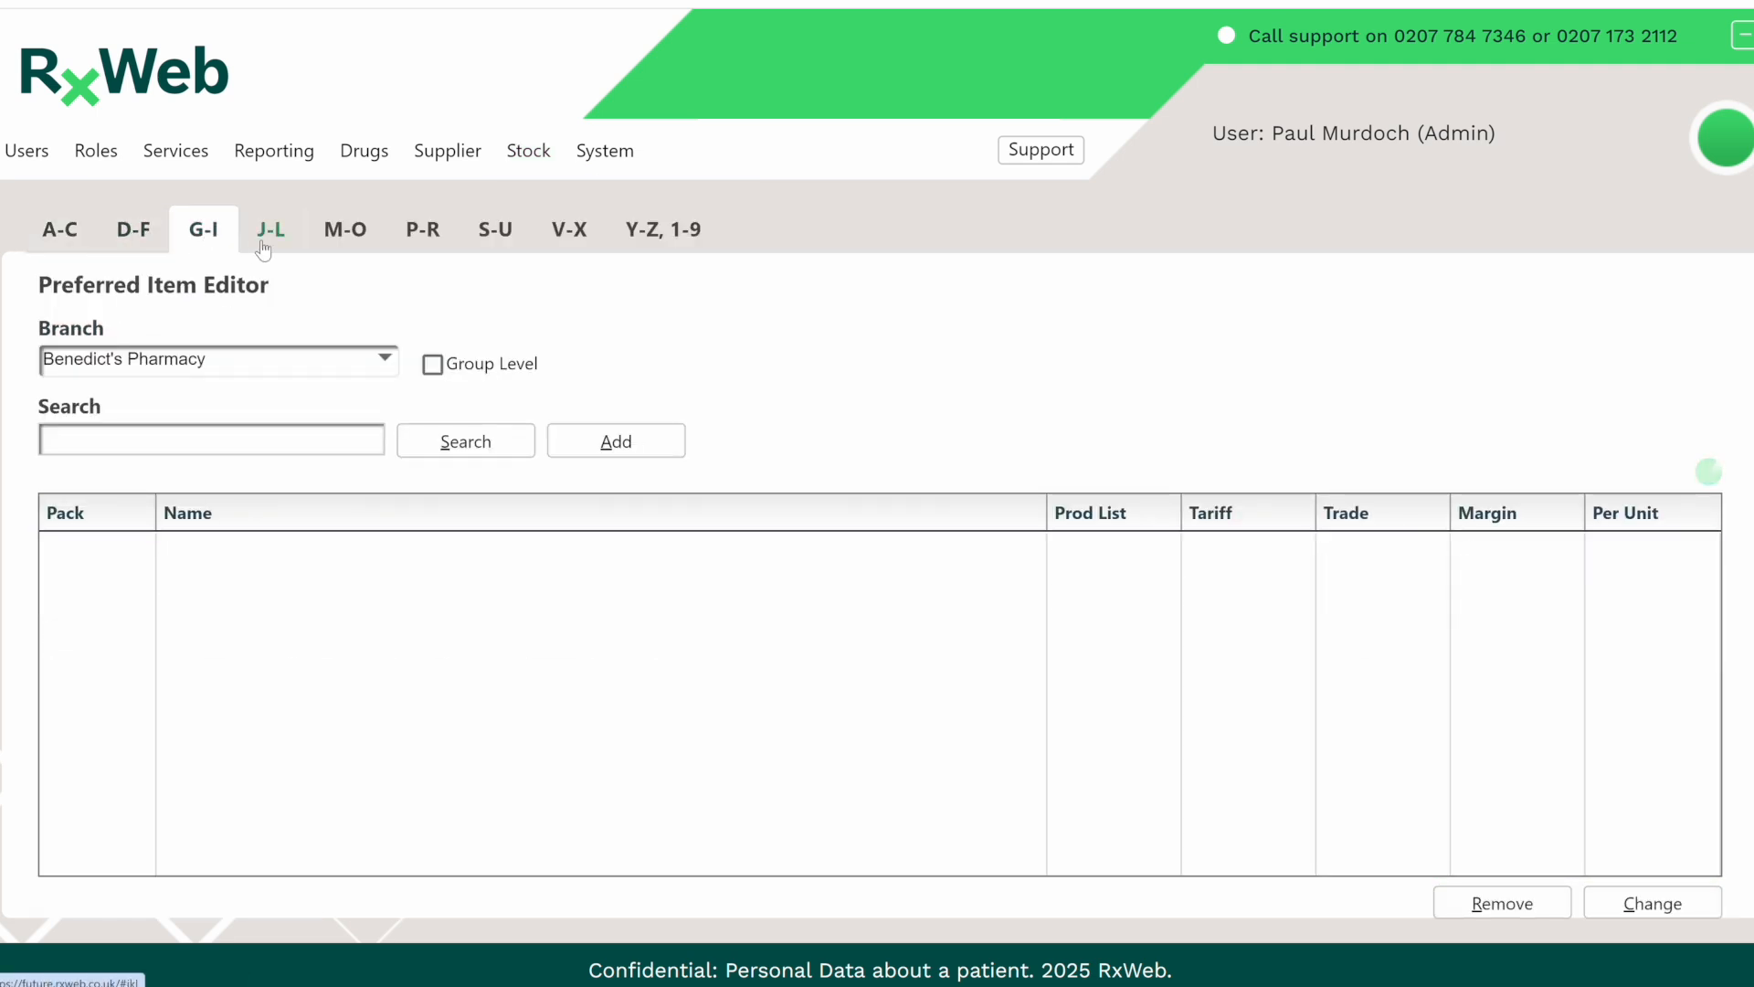
click(270, 240)
click(340, 239)
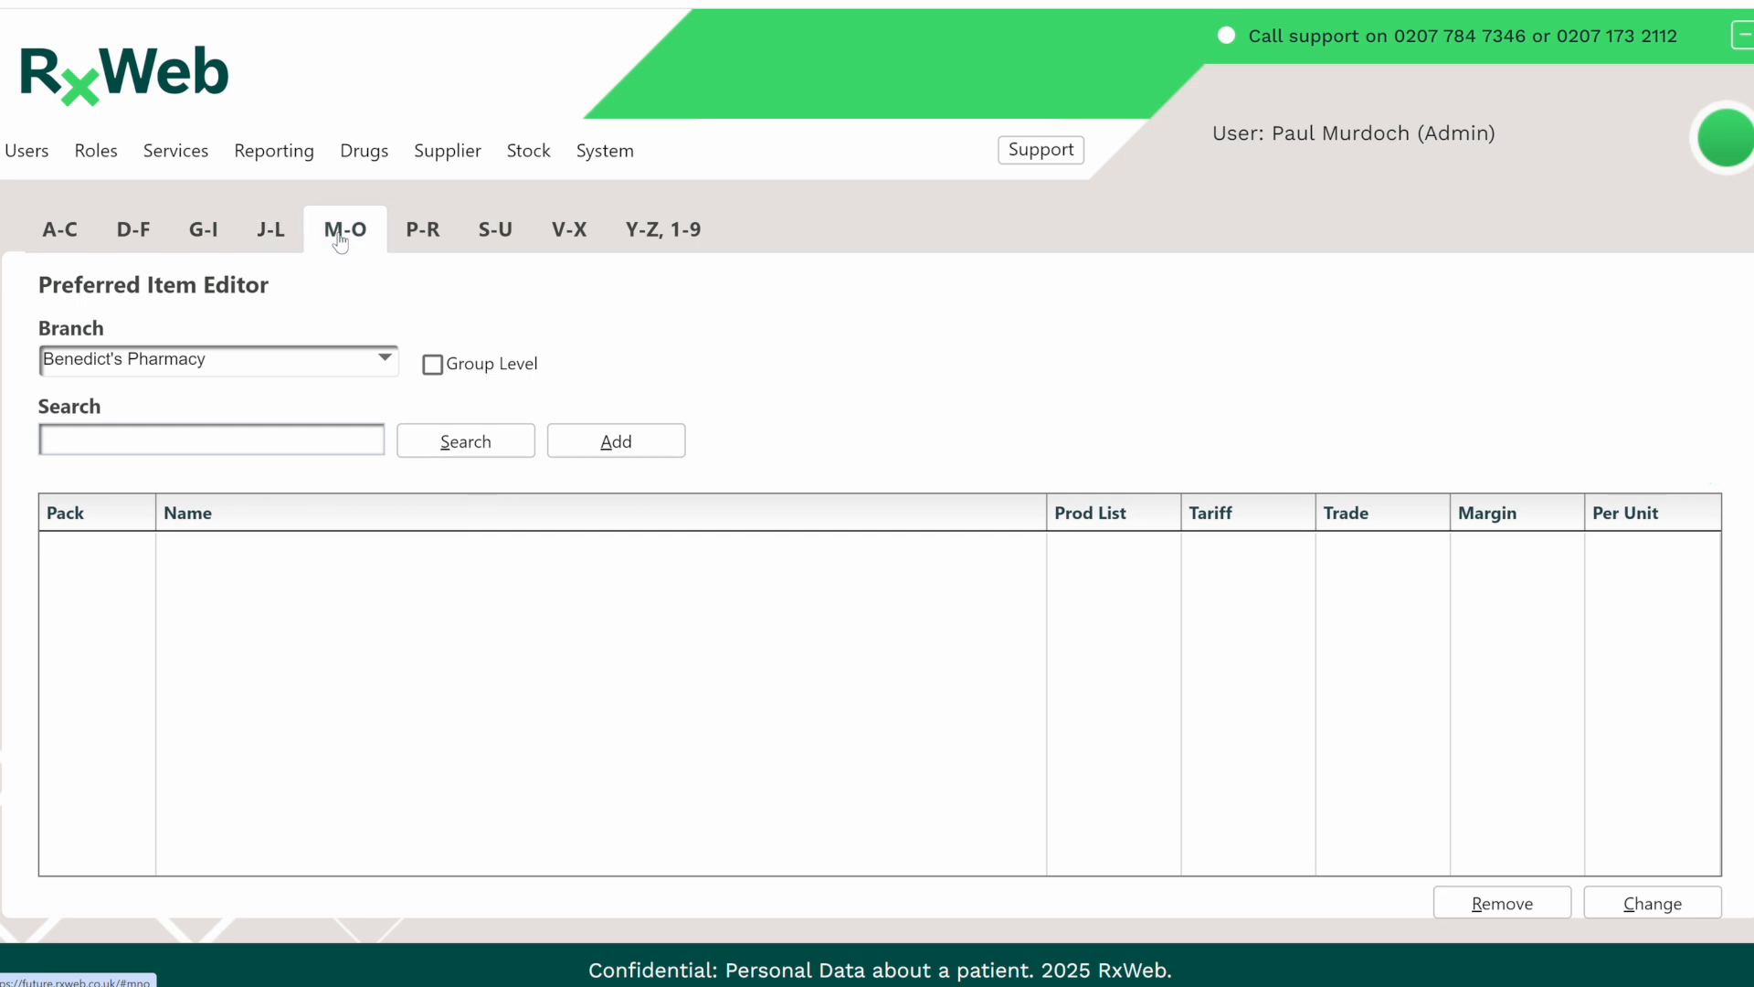
click(62, 235)
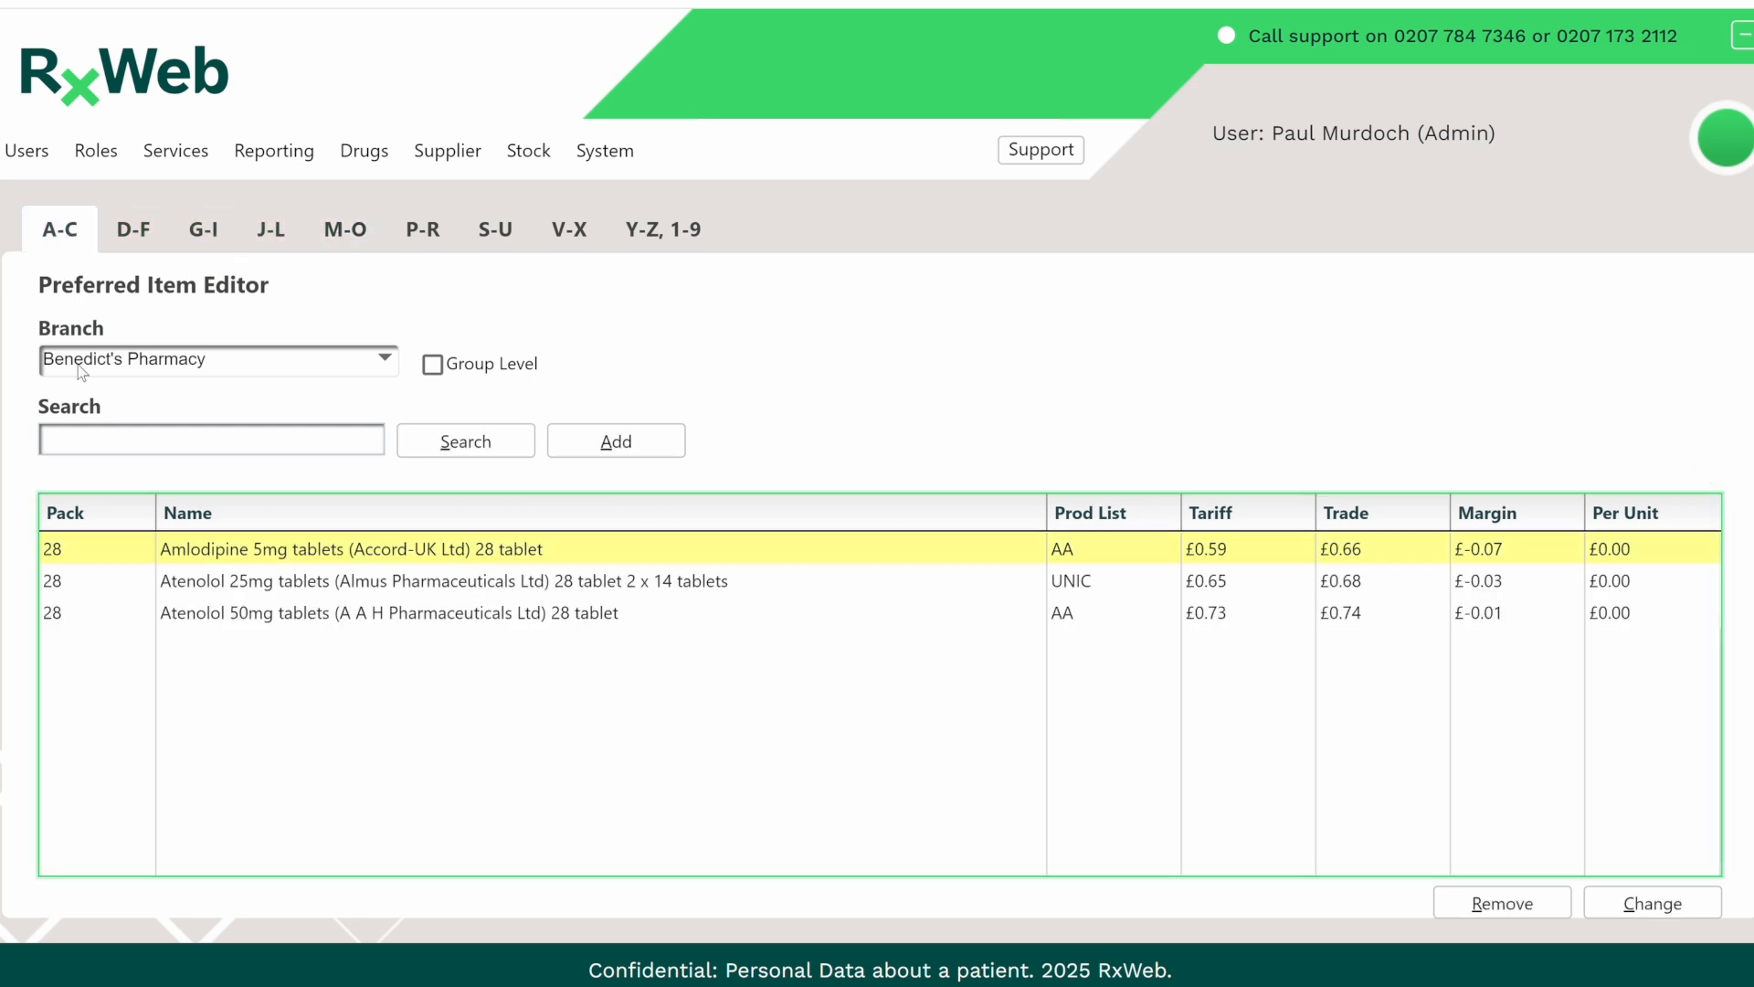
Set the branch to KAYS FAX99 (FUTURE) and search for omep 10 as a new preferred item.
click(85, 366)
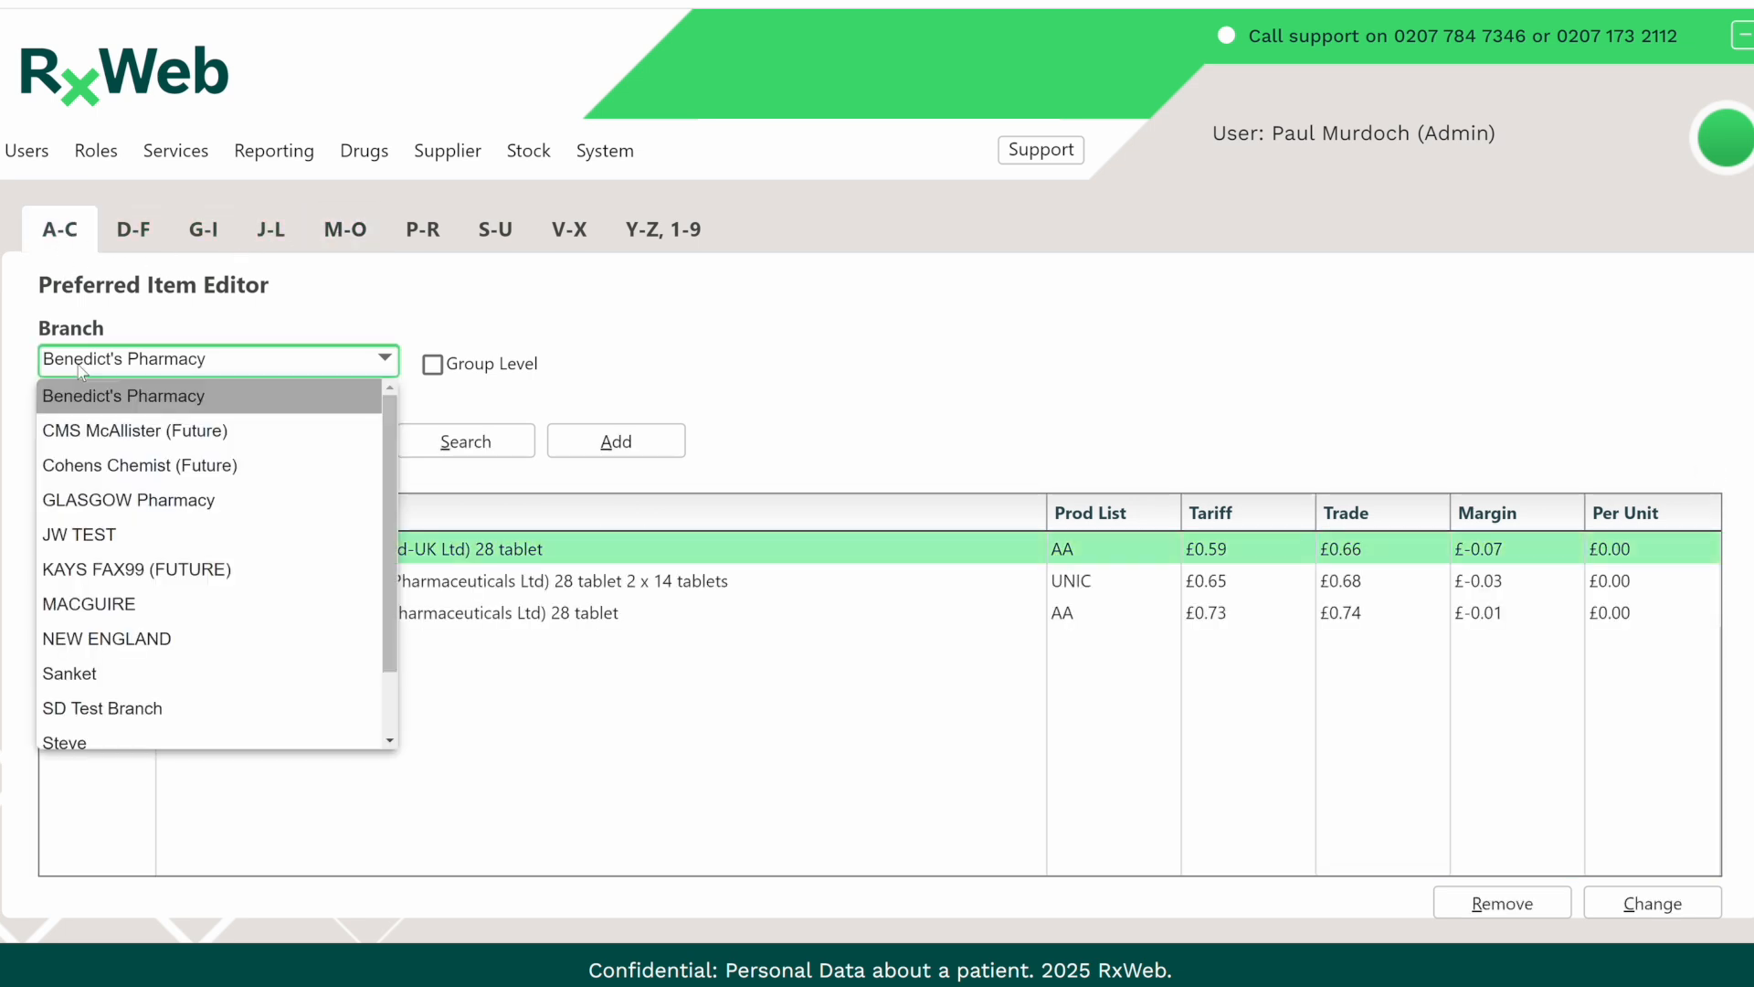
click(89, 570)
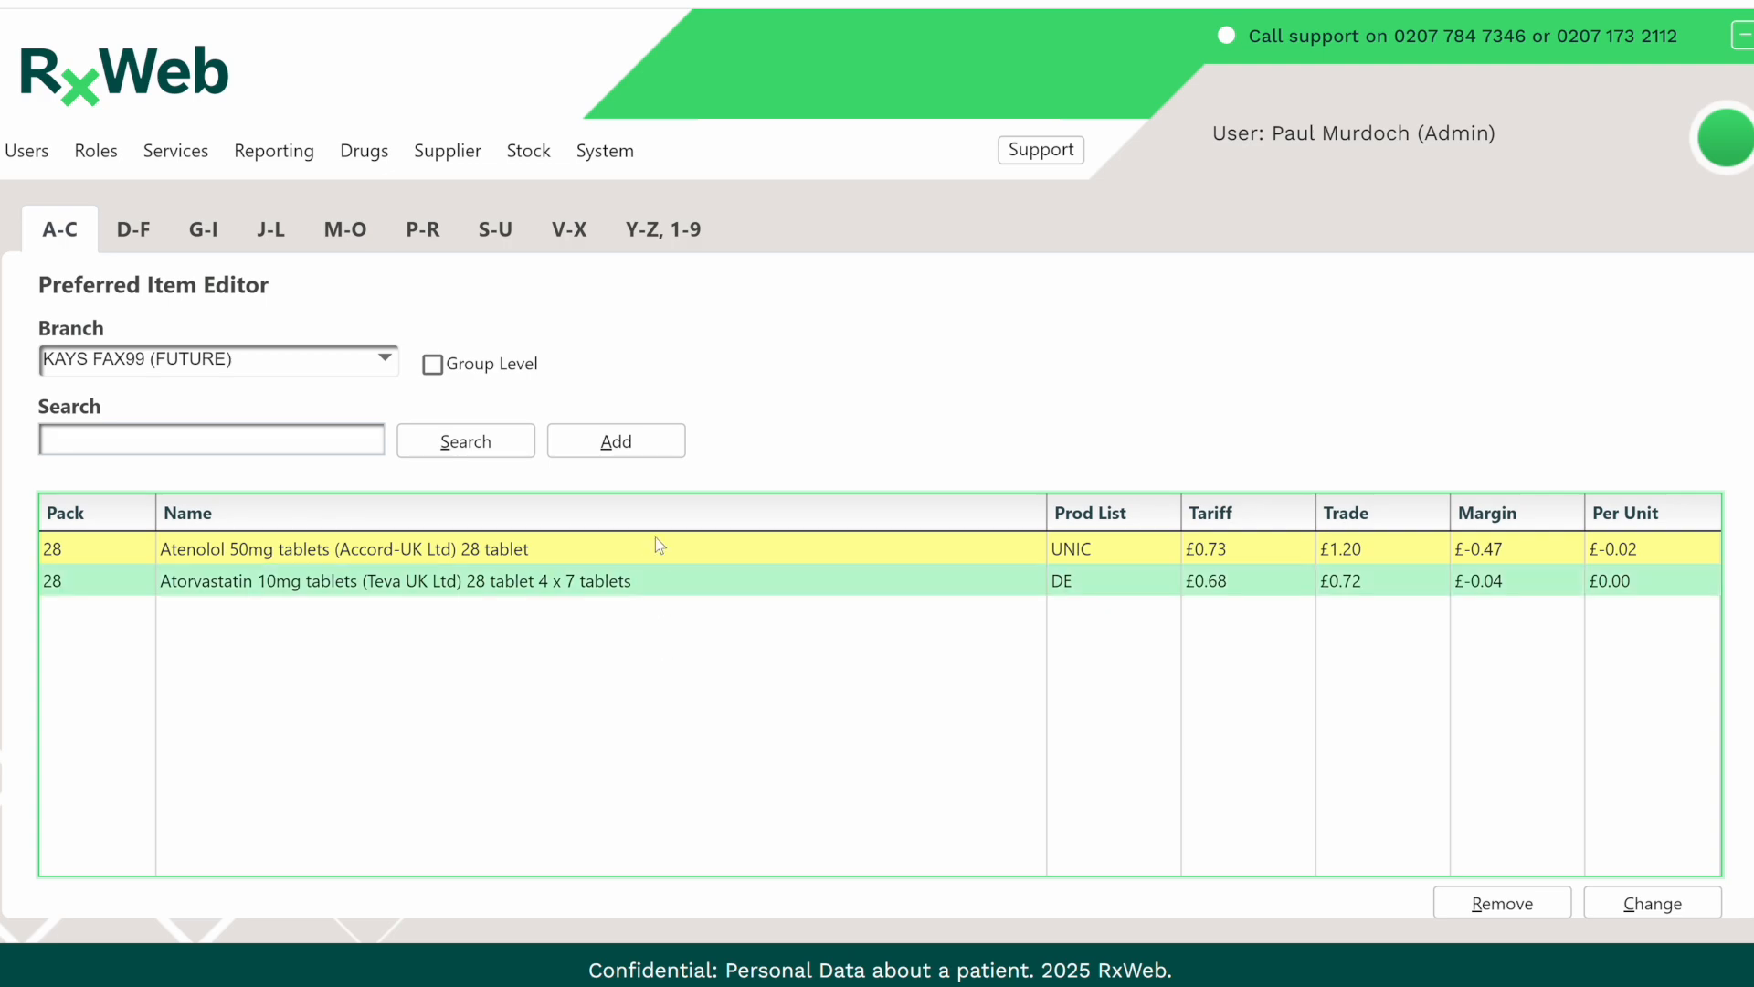
click(650, 444)
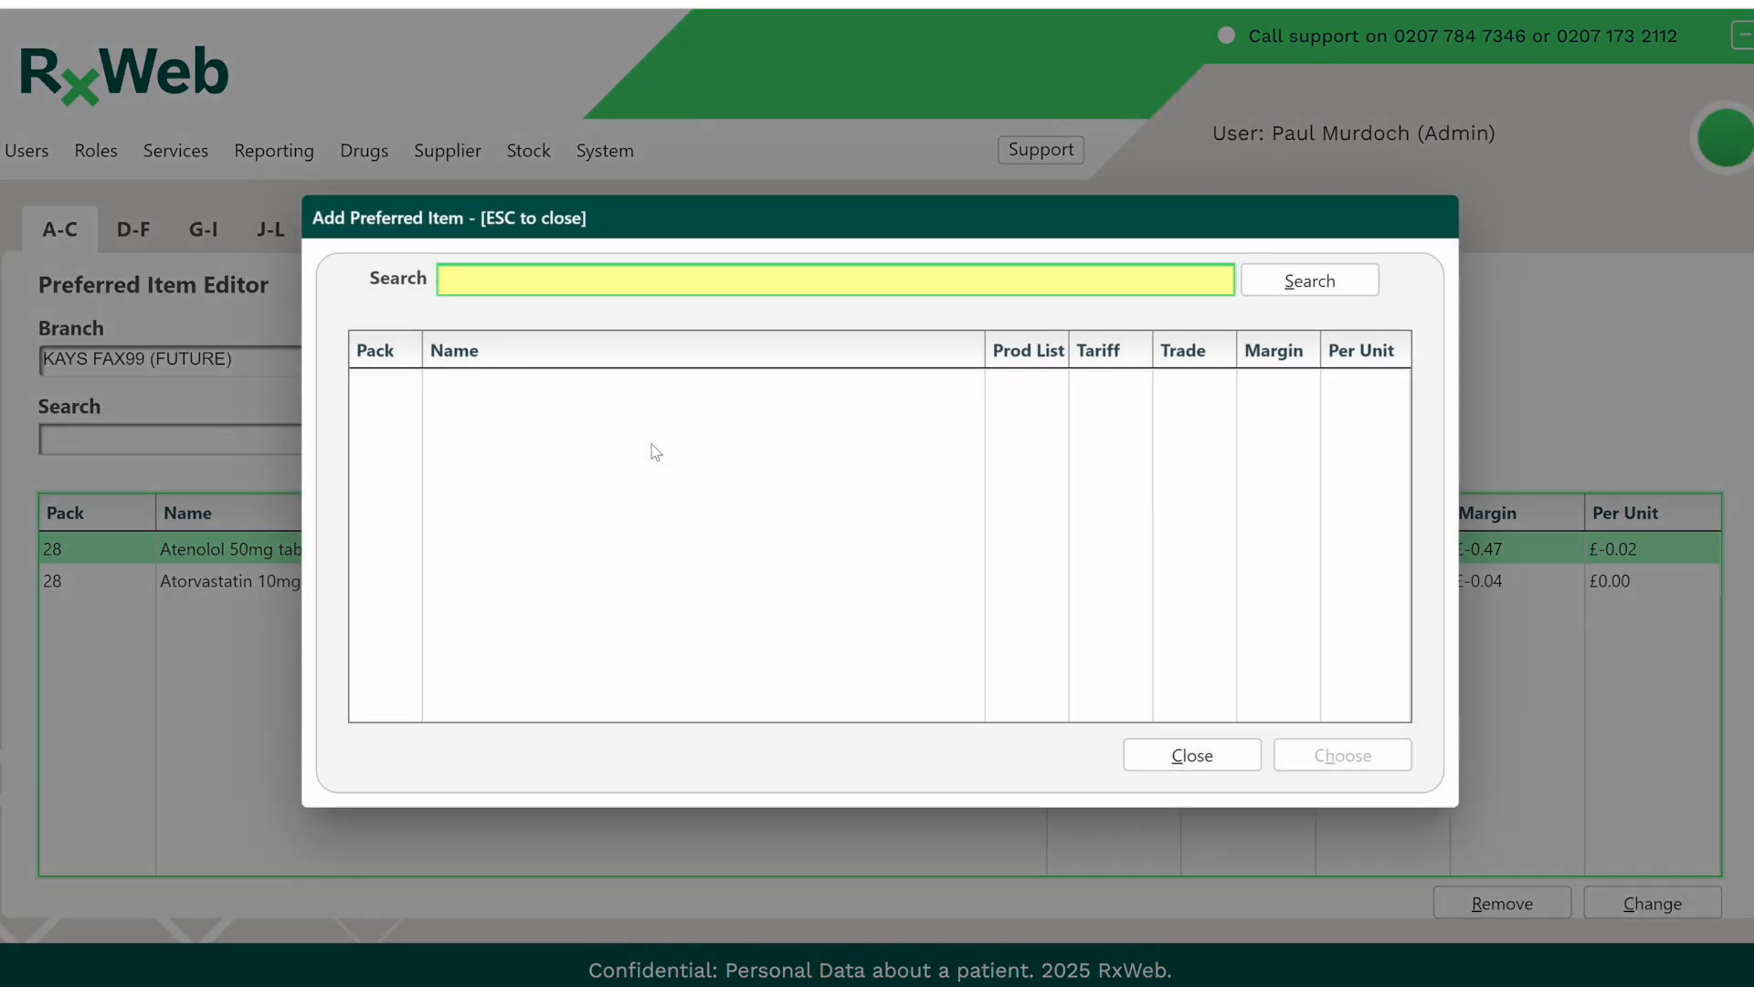
text(omep 10)
key(Return)
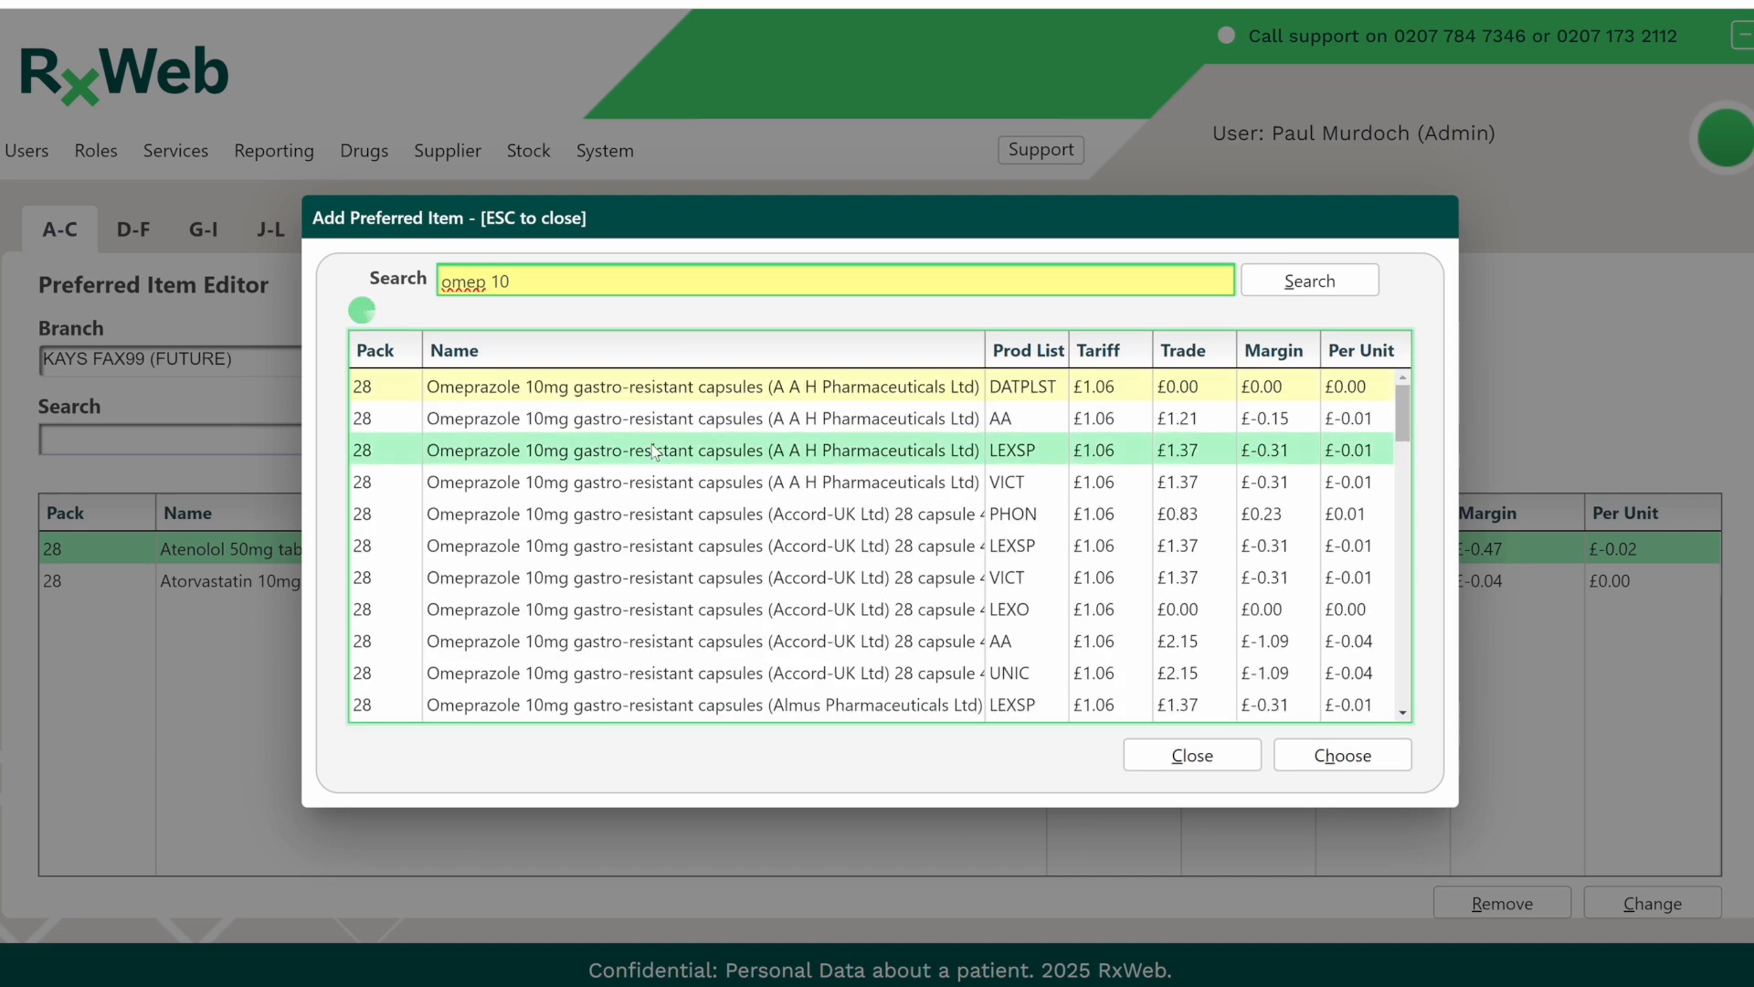
Sort the results by product list, add the PHON Omeprazole 10mg gastro-resistant capsules (Accord-UK Ltd) as a preferred item, and check it under M-O.
click(1035, 359)
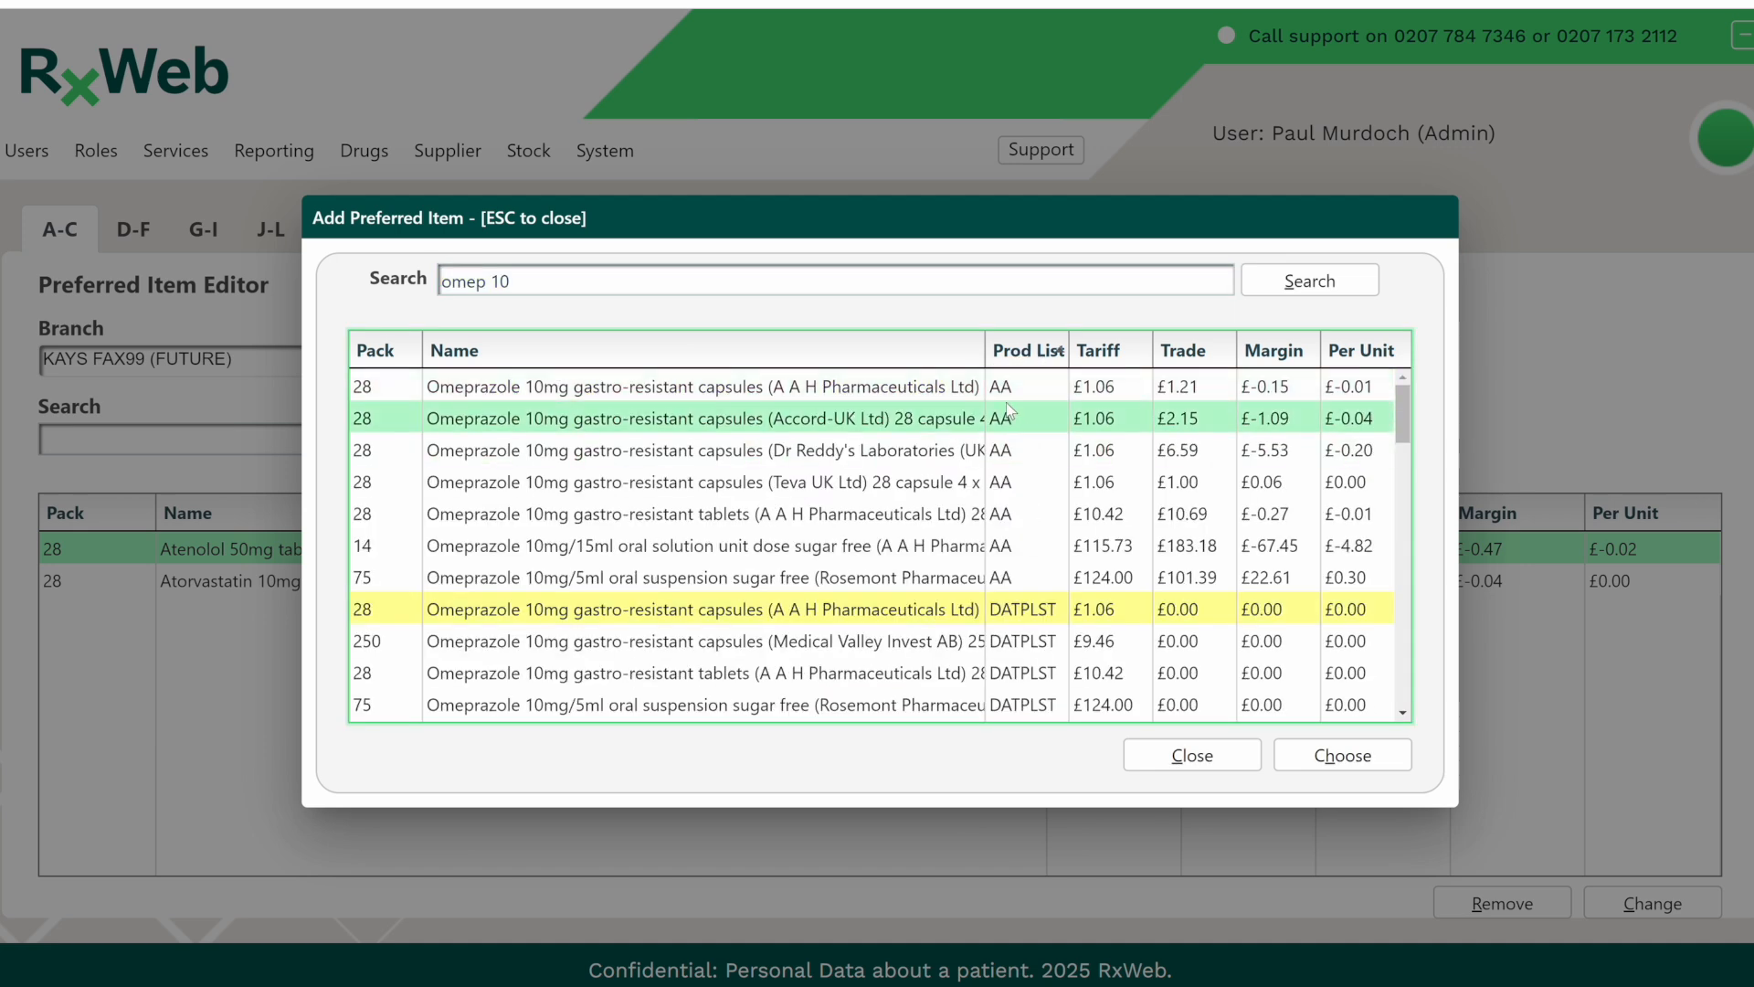
drag(1402, 425, 1388, 600)
click(903, 546)
click(625, 483)
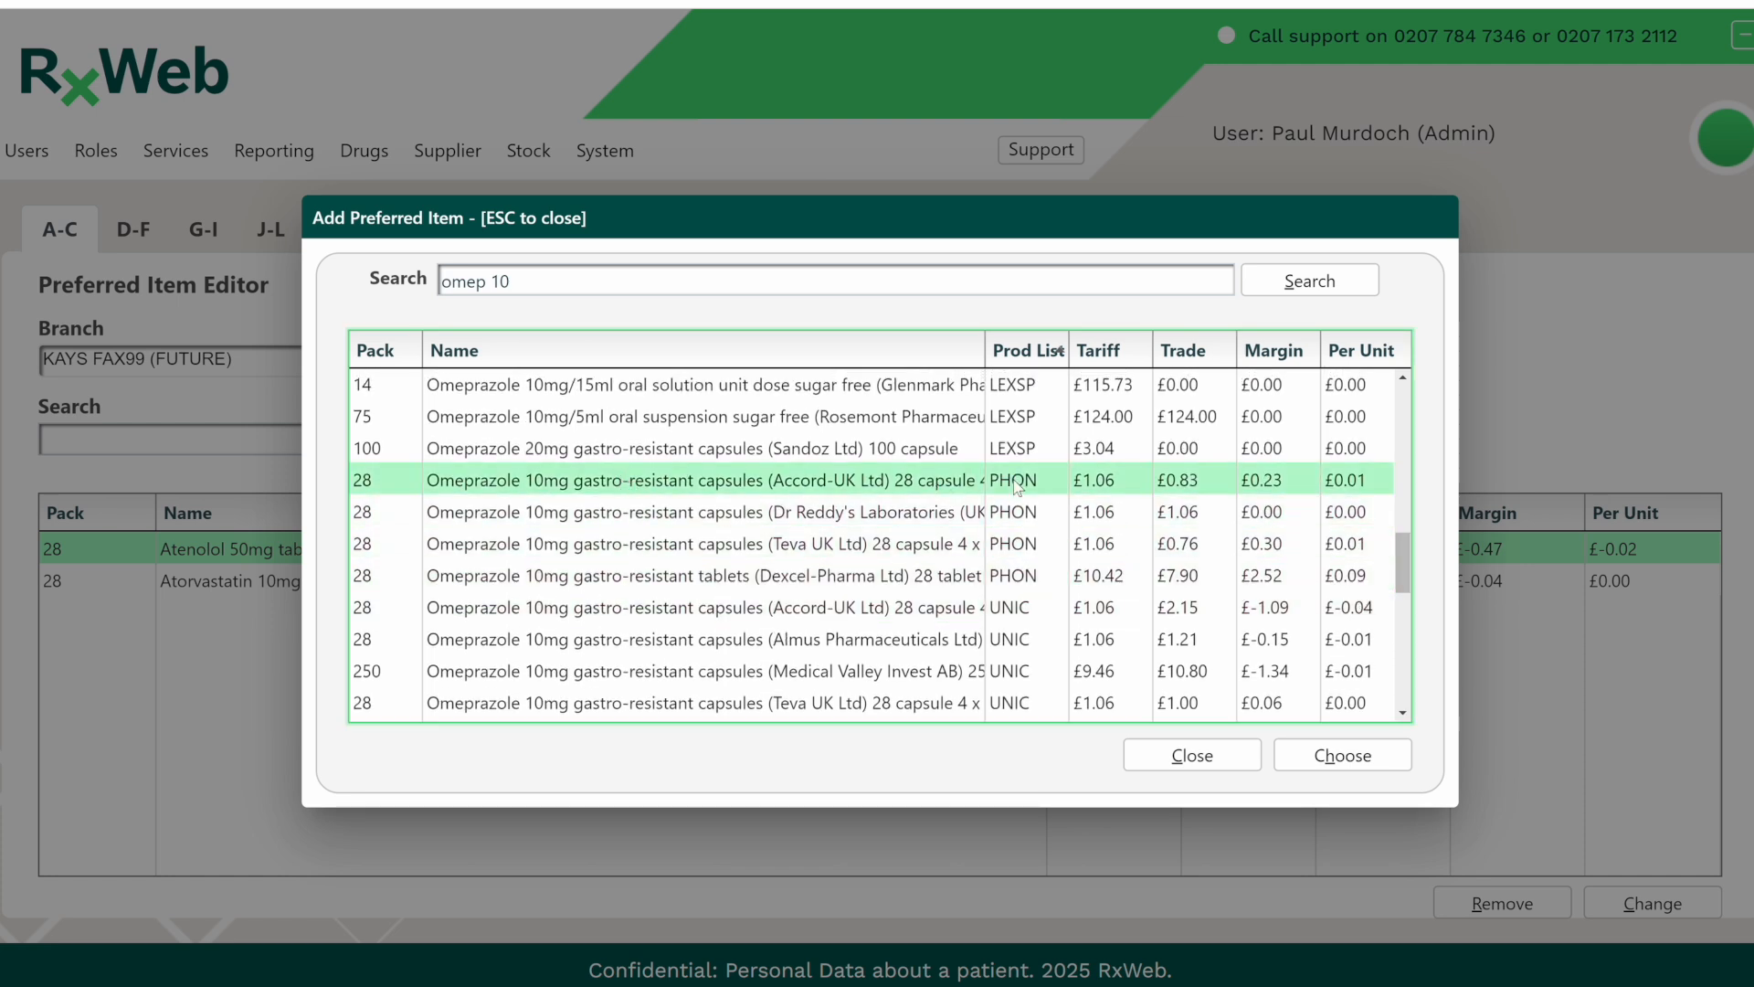
click(1342, 756)
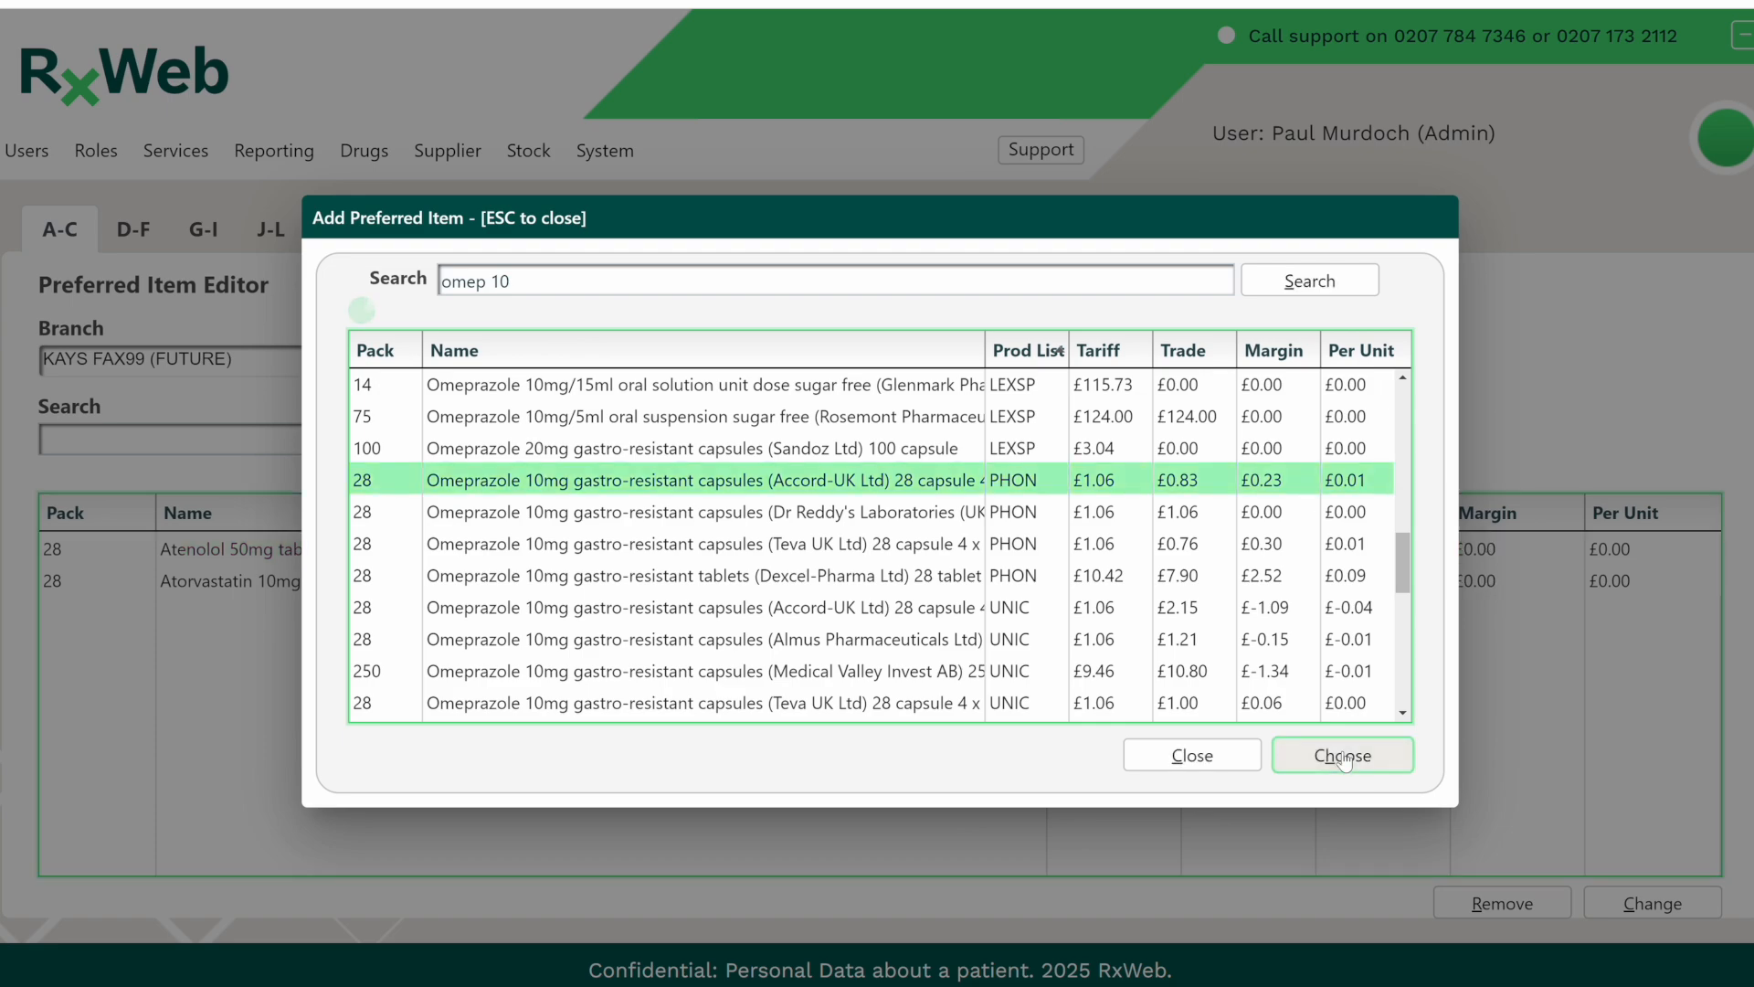
click(1196, 758)
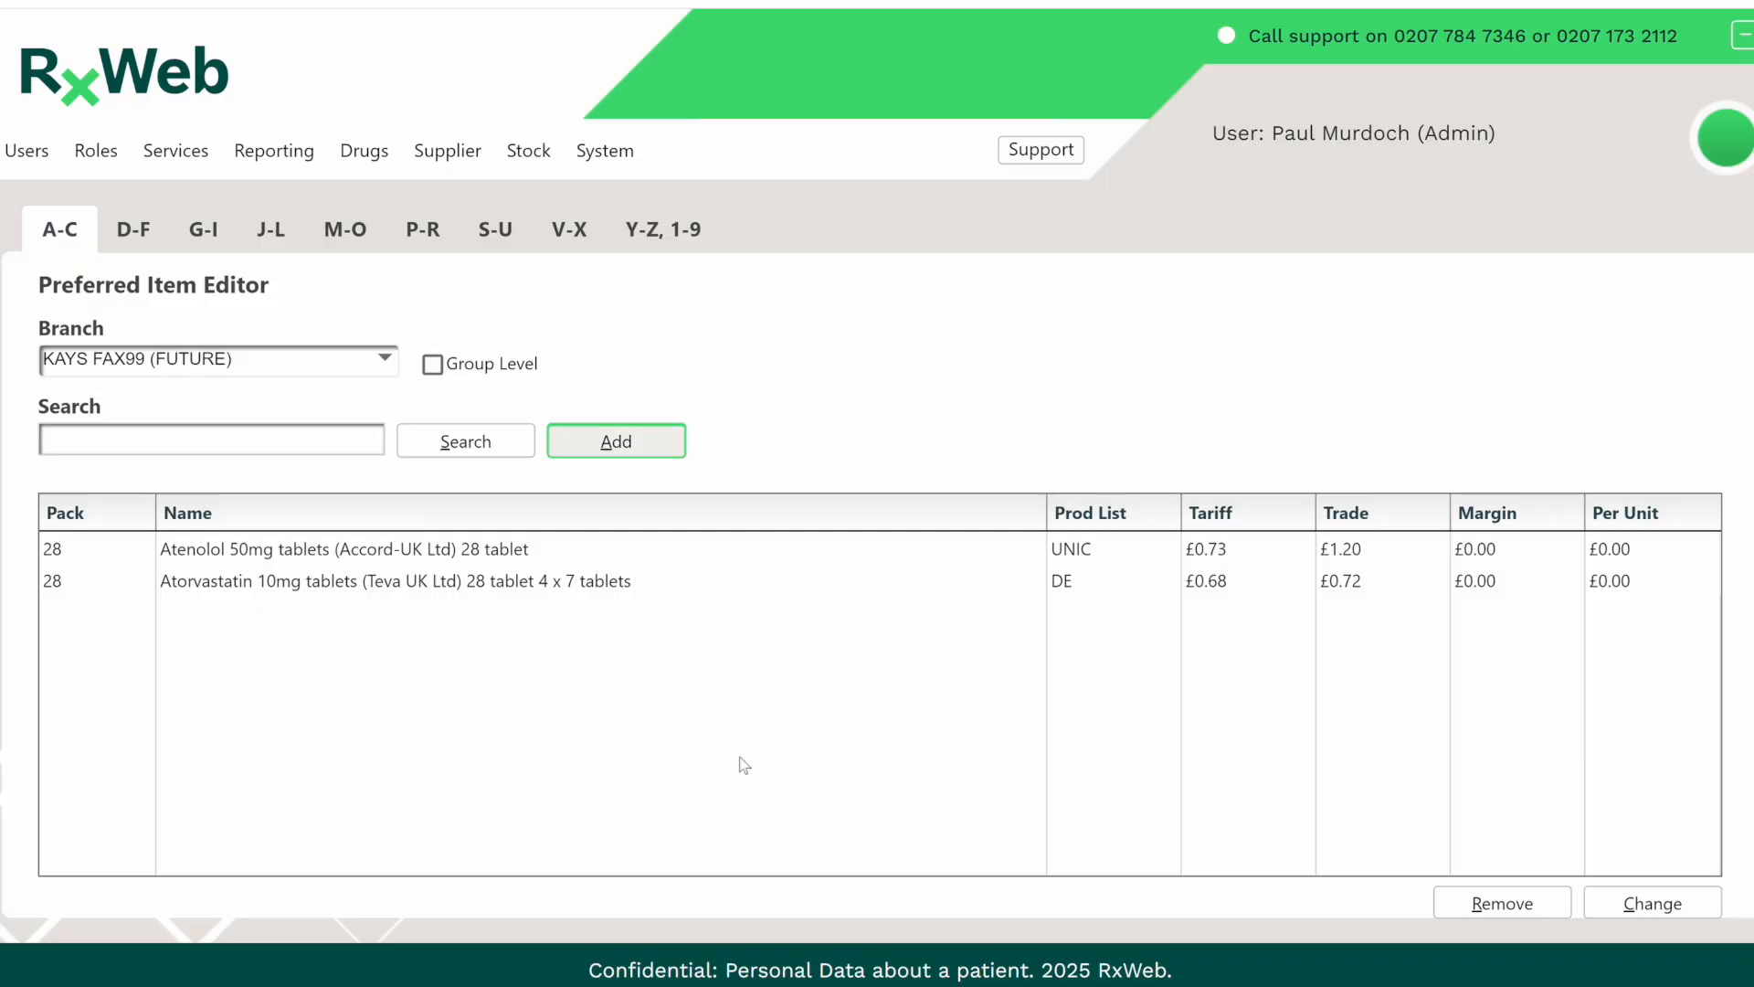
click(348, 234)
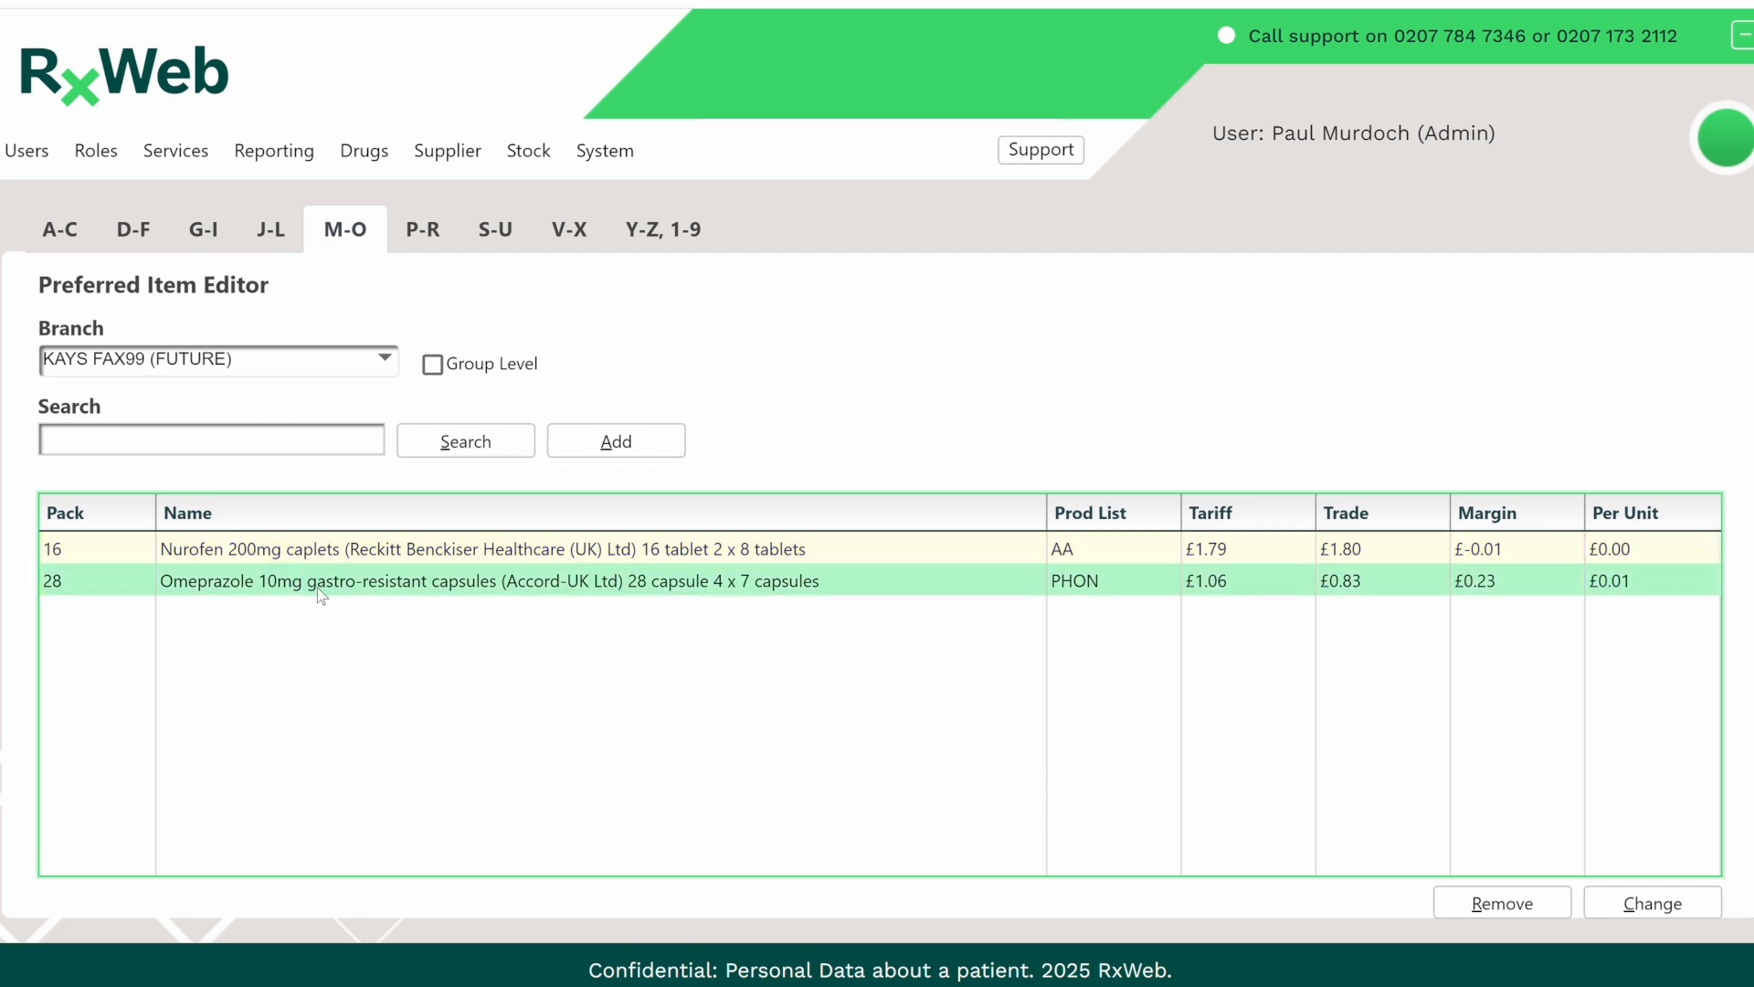
click(318, 584)
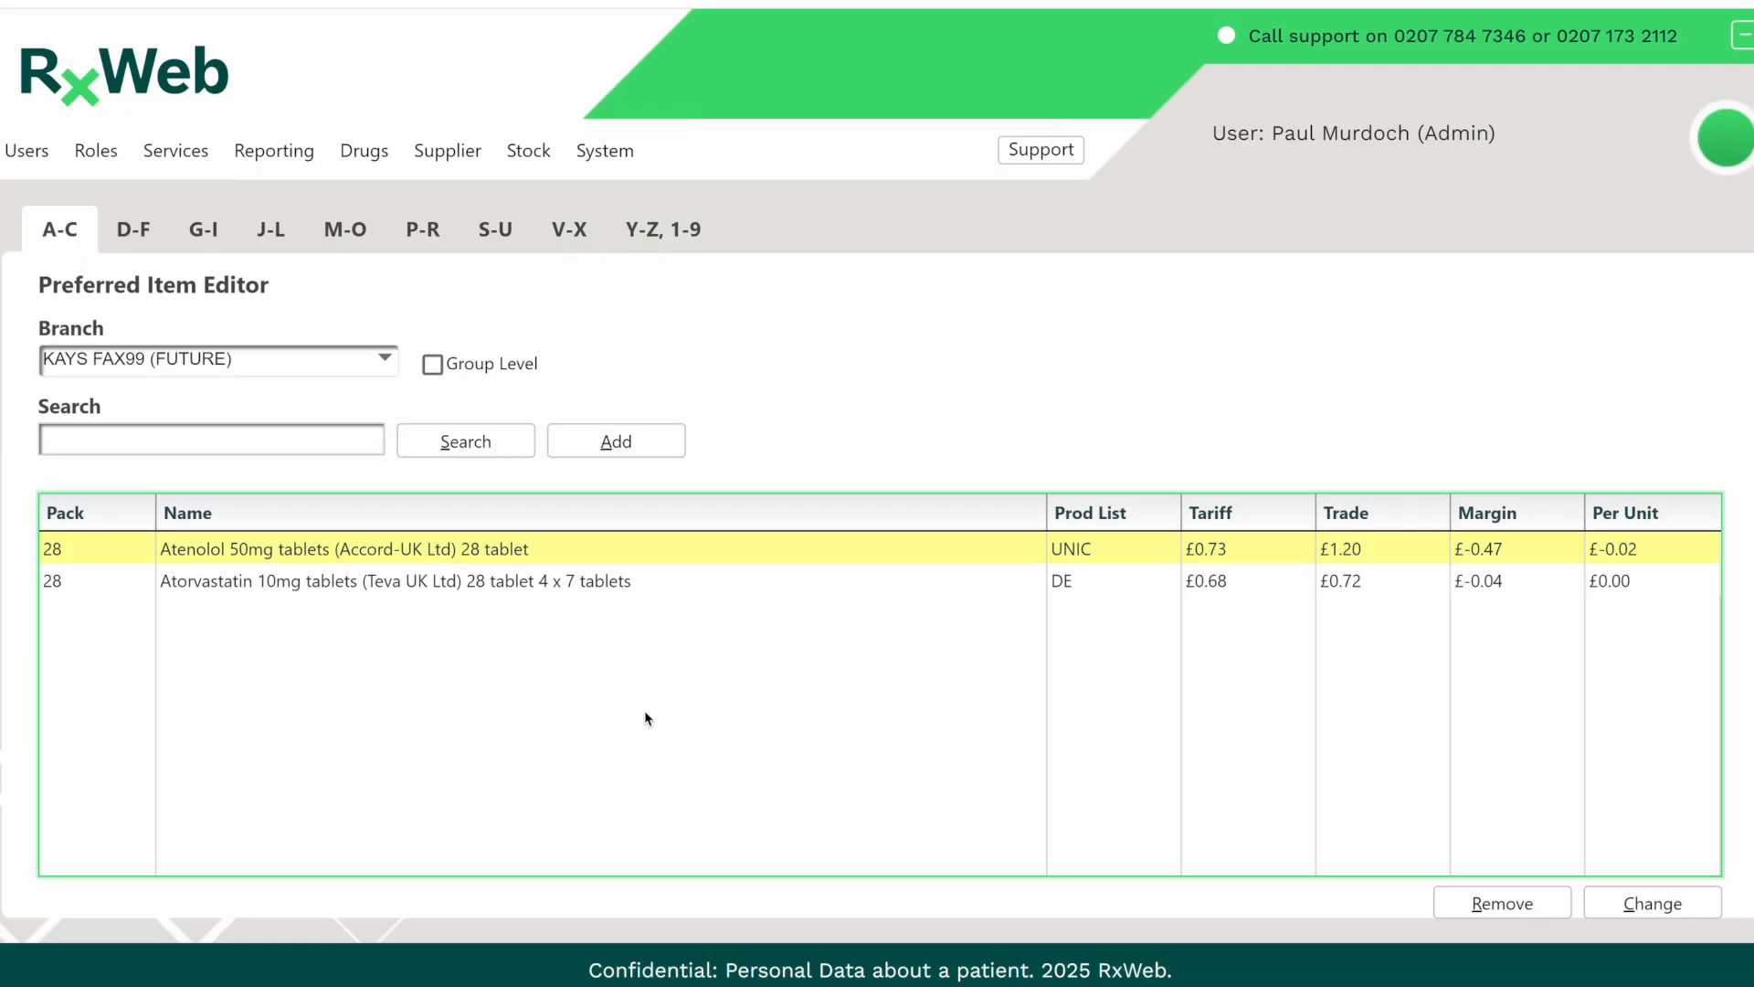
Remove Atorvastatin 10mg tablets (Teva UK Ltd) from the branch's A-C preferred items.
click(309, 582)
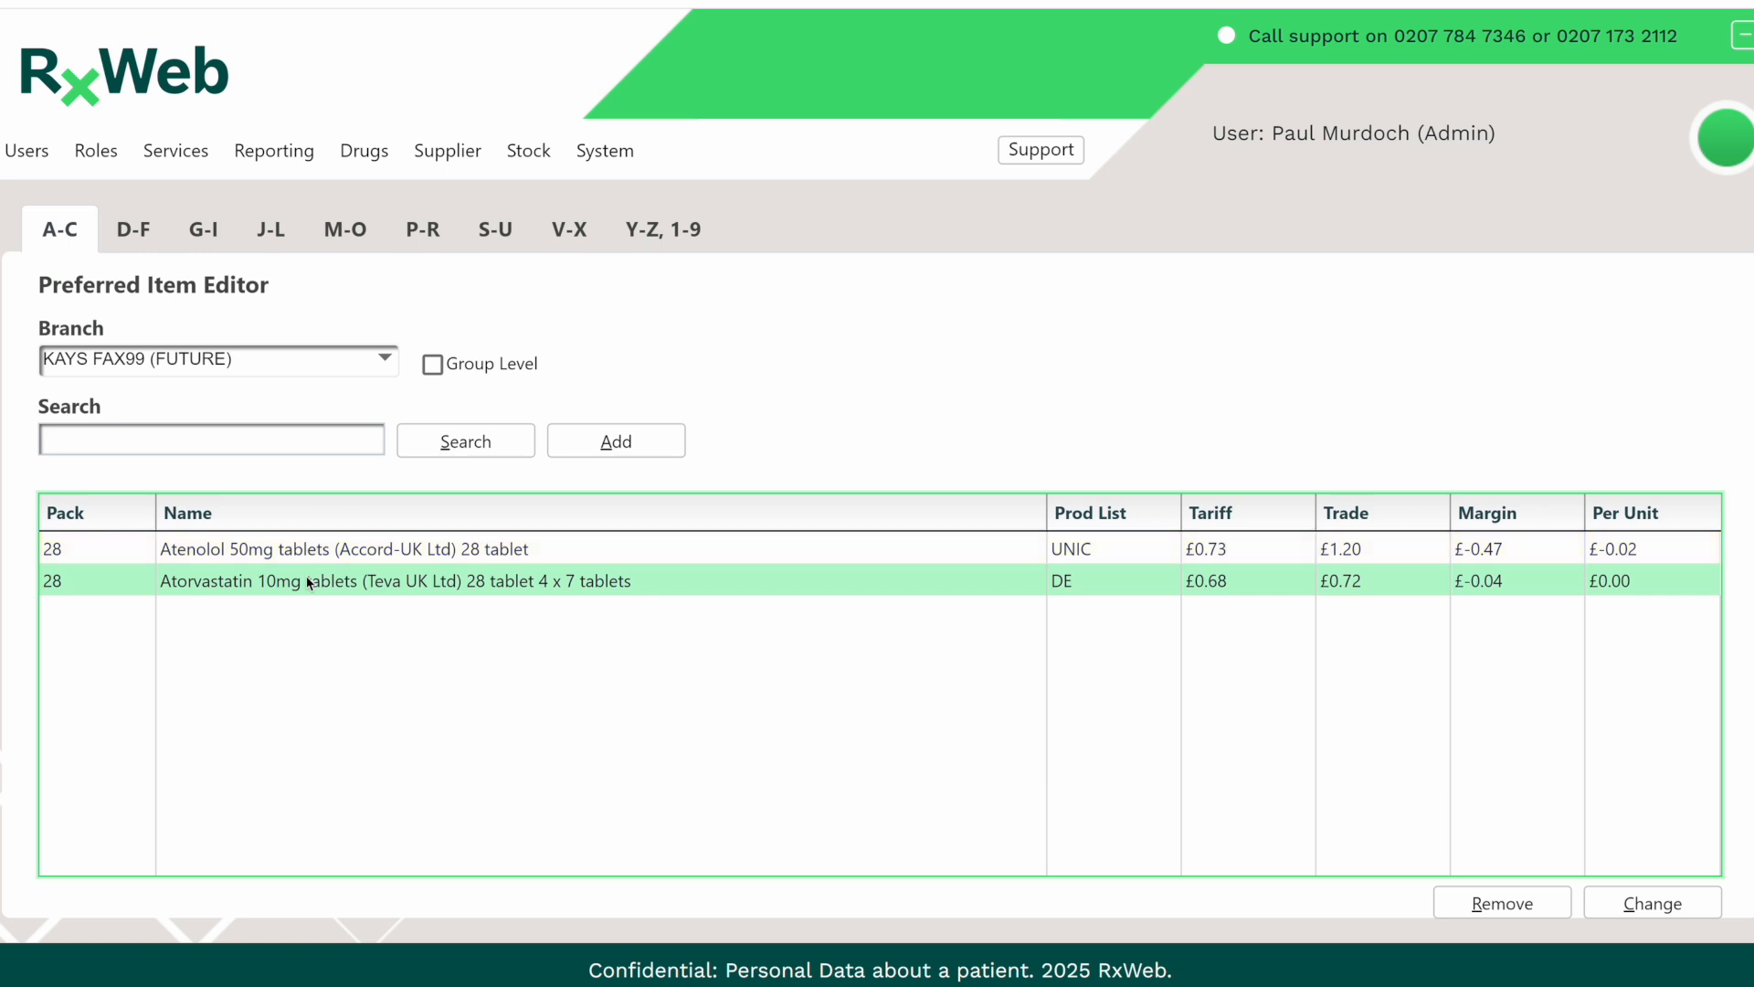
click(1482, 908)
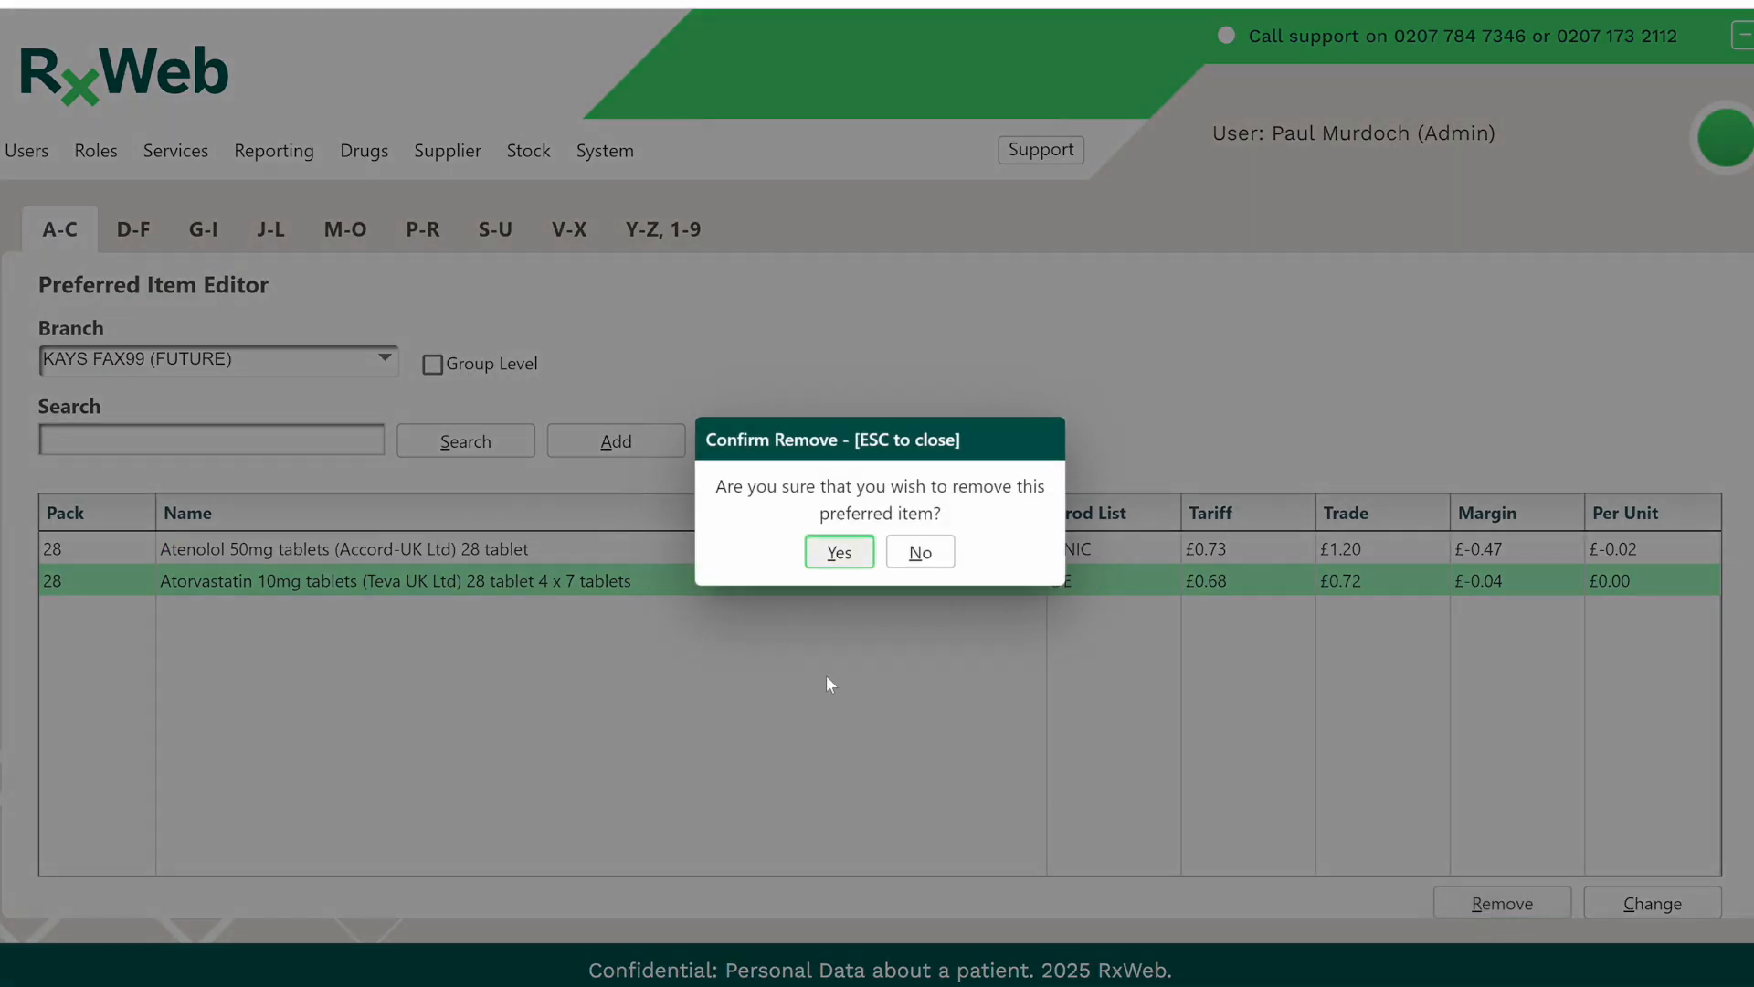
click(846, 556)
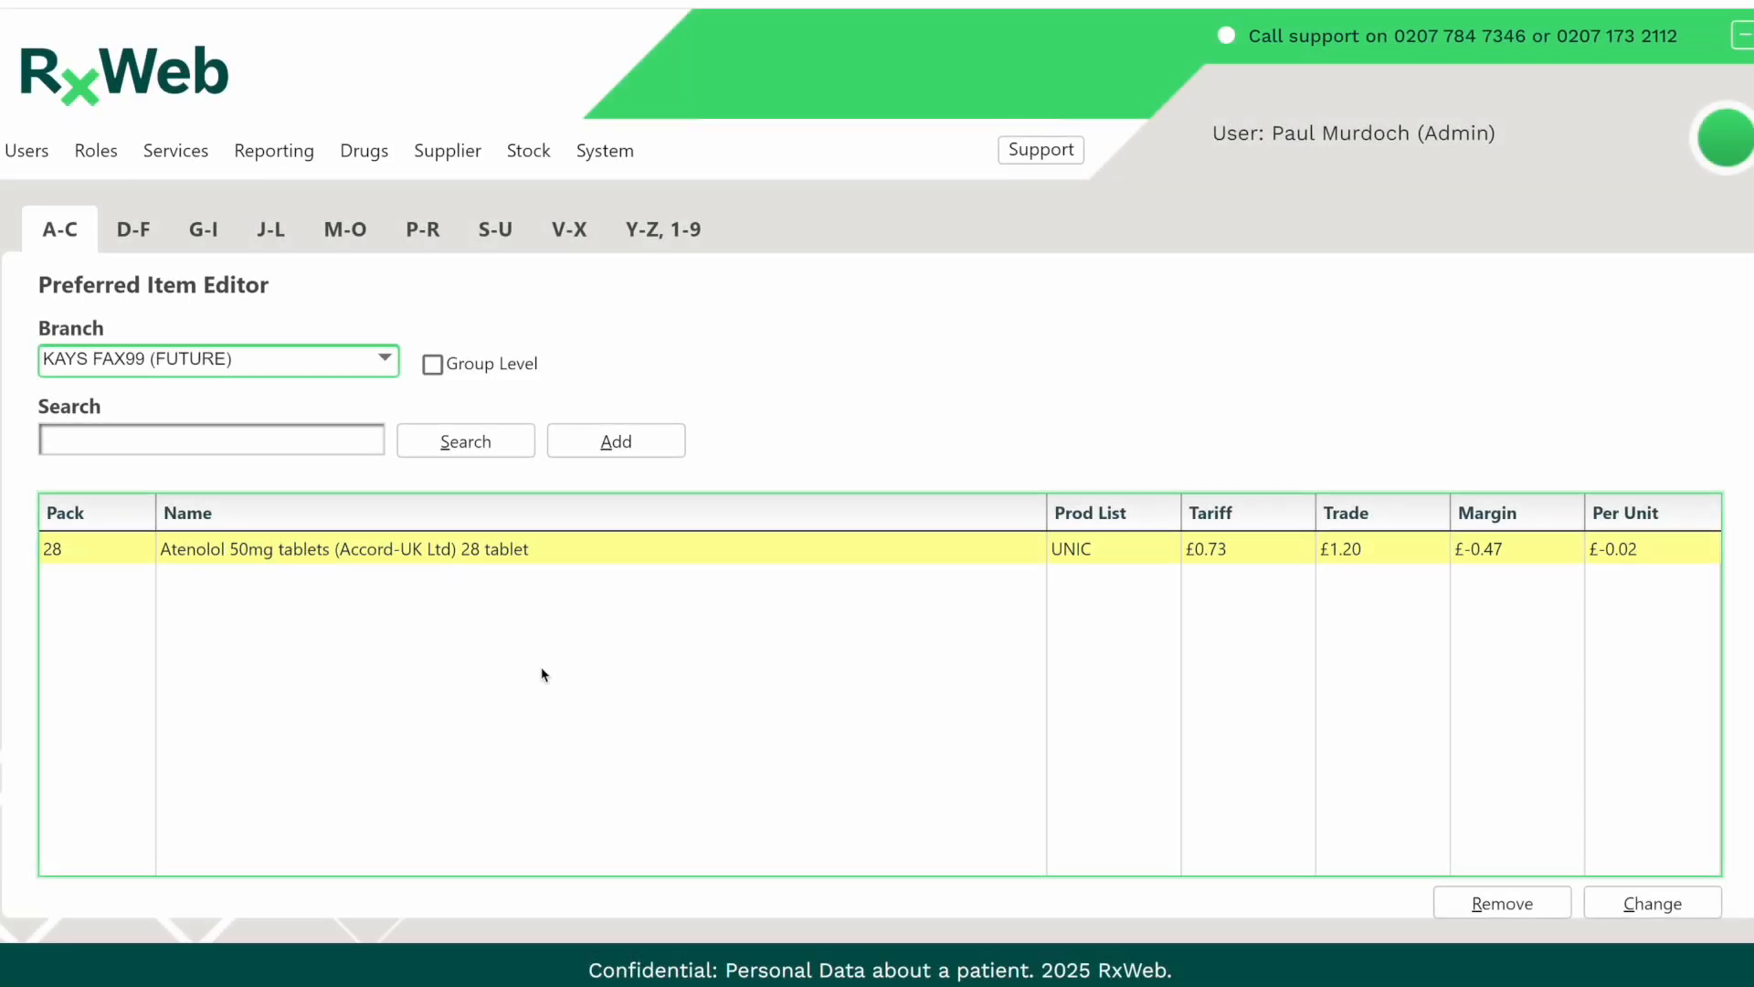
Open the Preferred Item Manager, set KAYS FAX99 (FUTURE) as the source and select all of its preferred items.
click(531, 152)
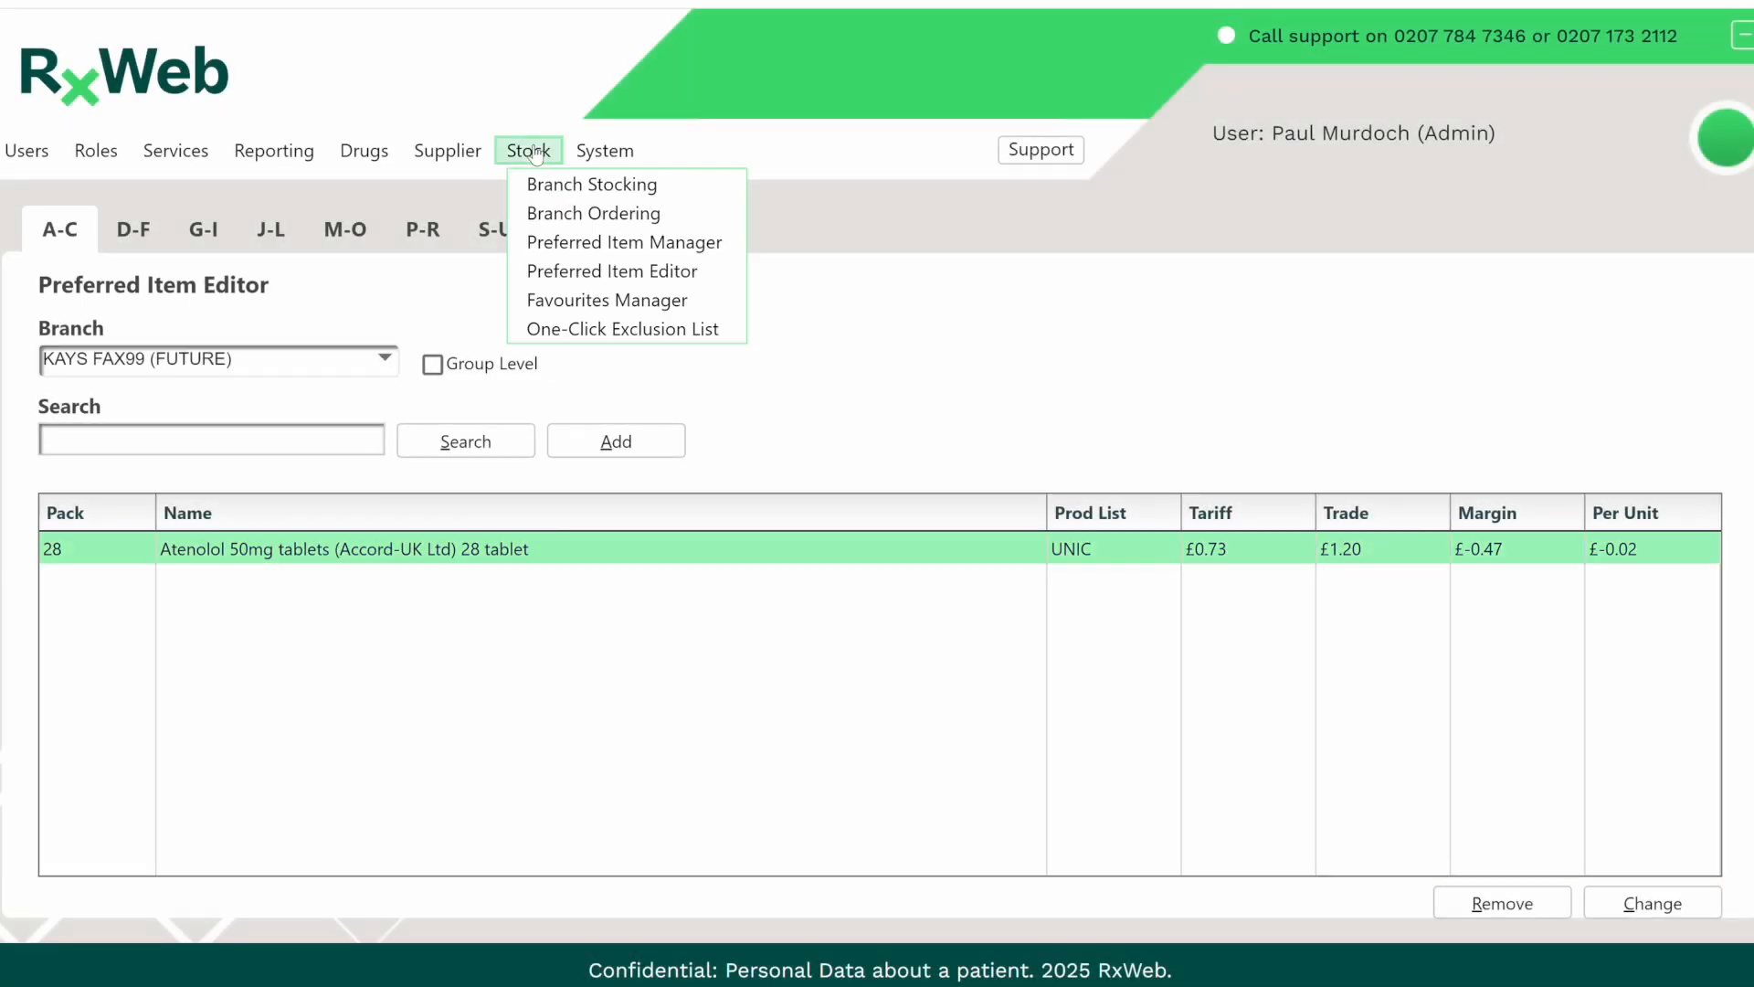
click(713, 255)
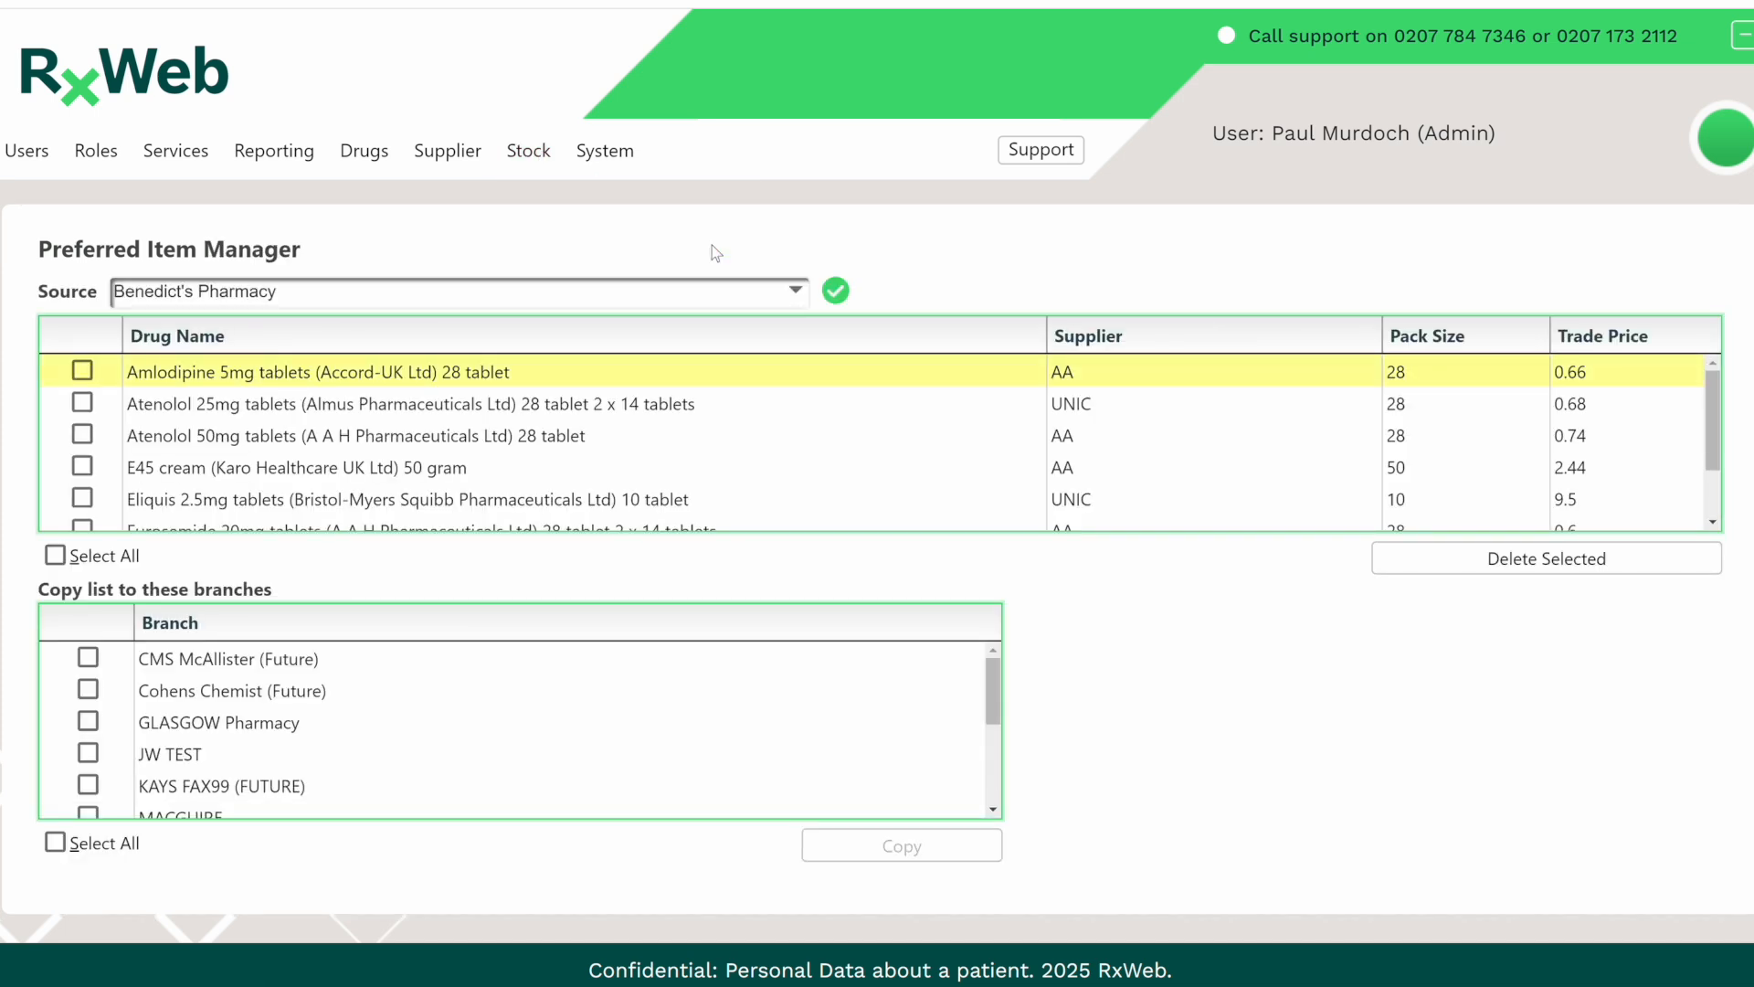
click(374, 299)
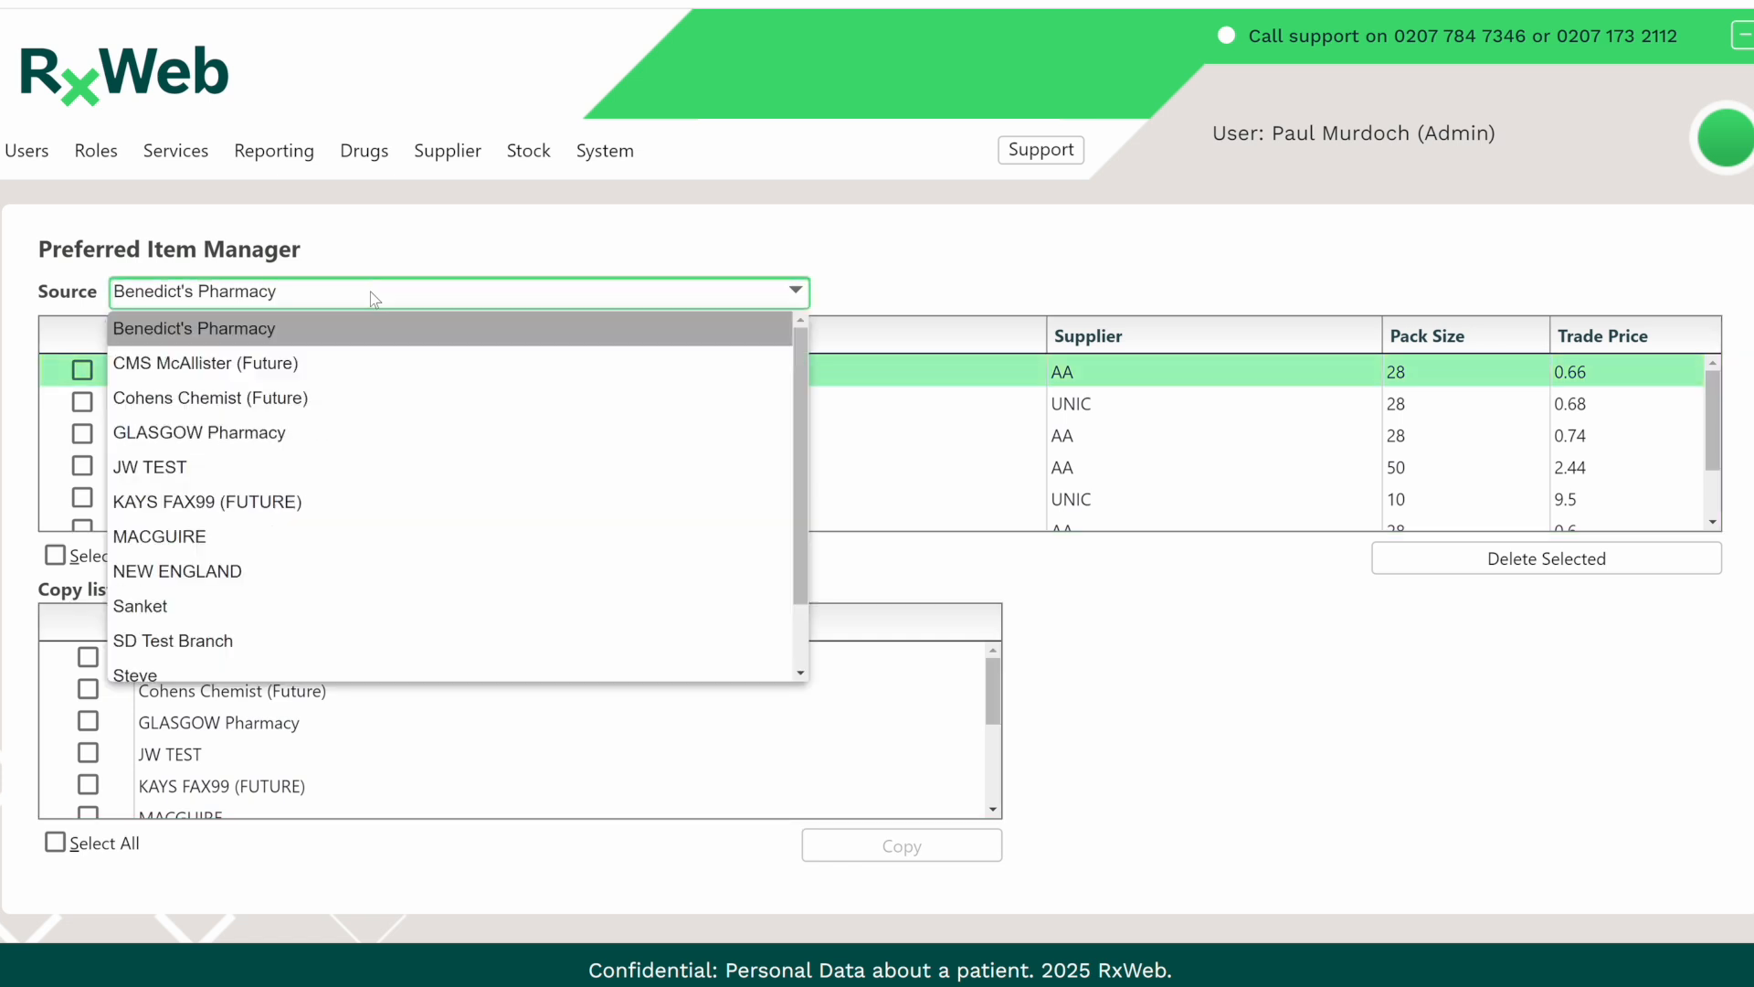
click(232, 505)
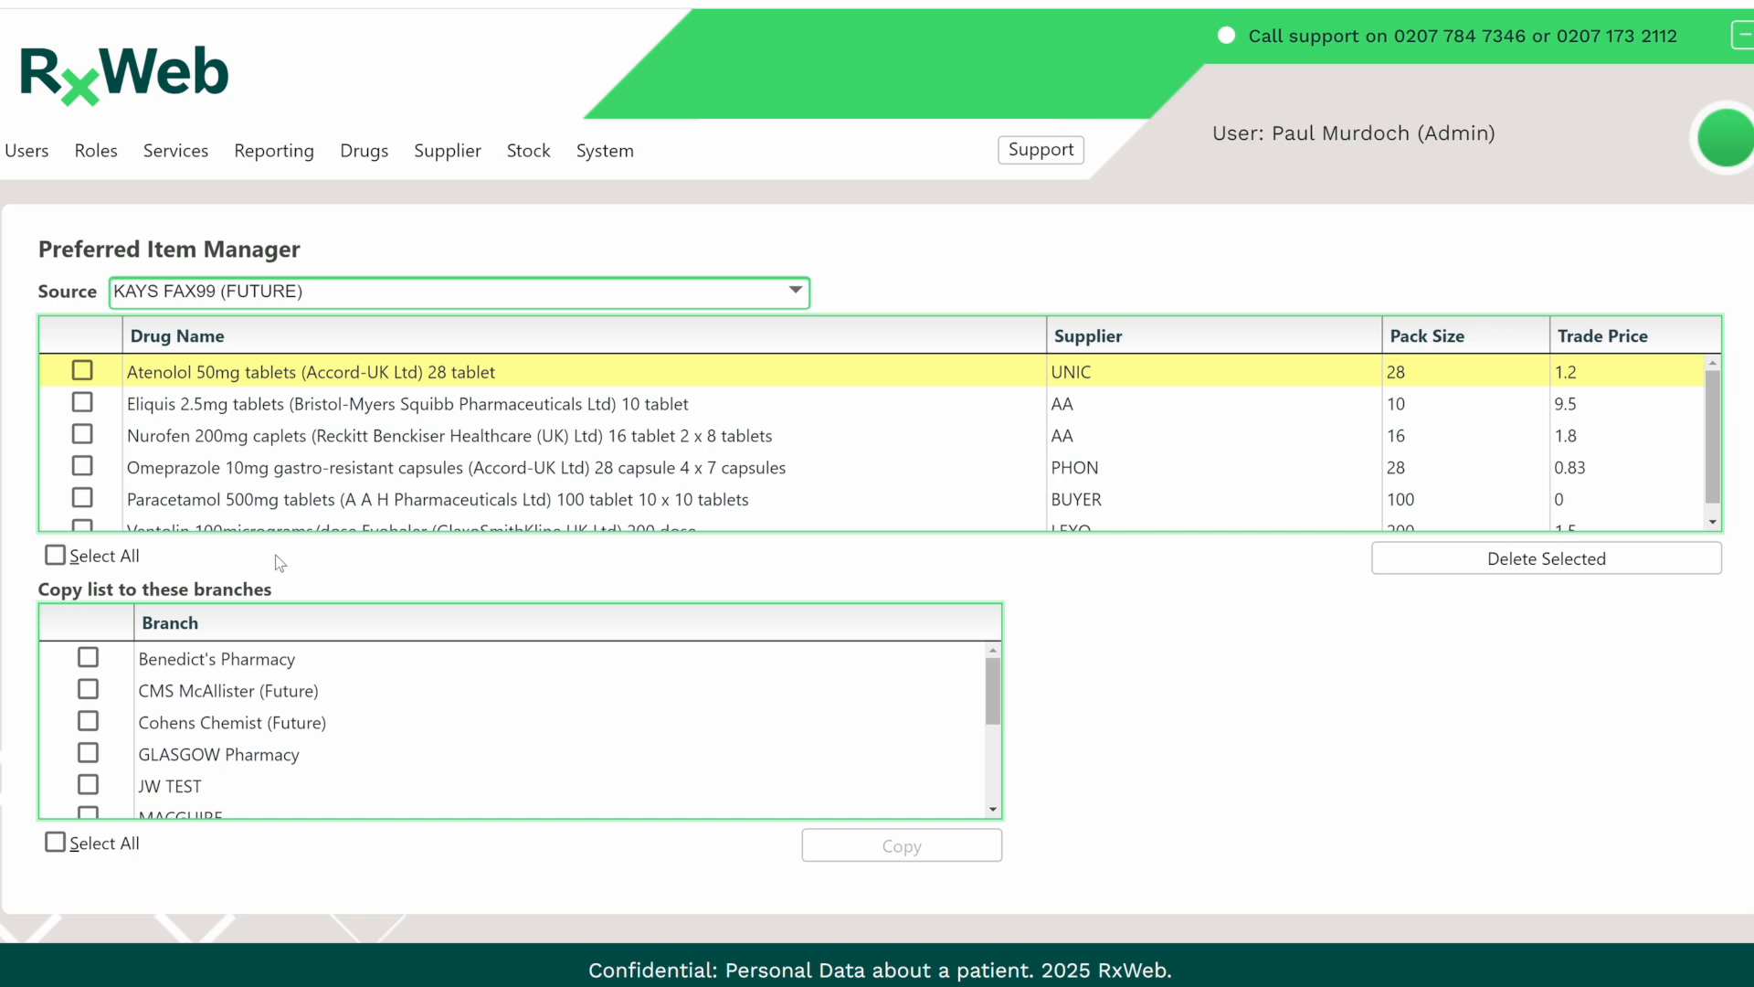
click(91, 559)
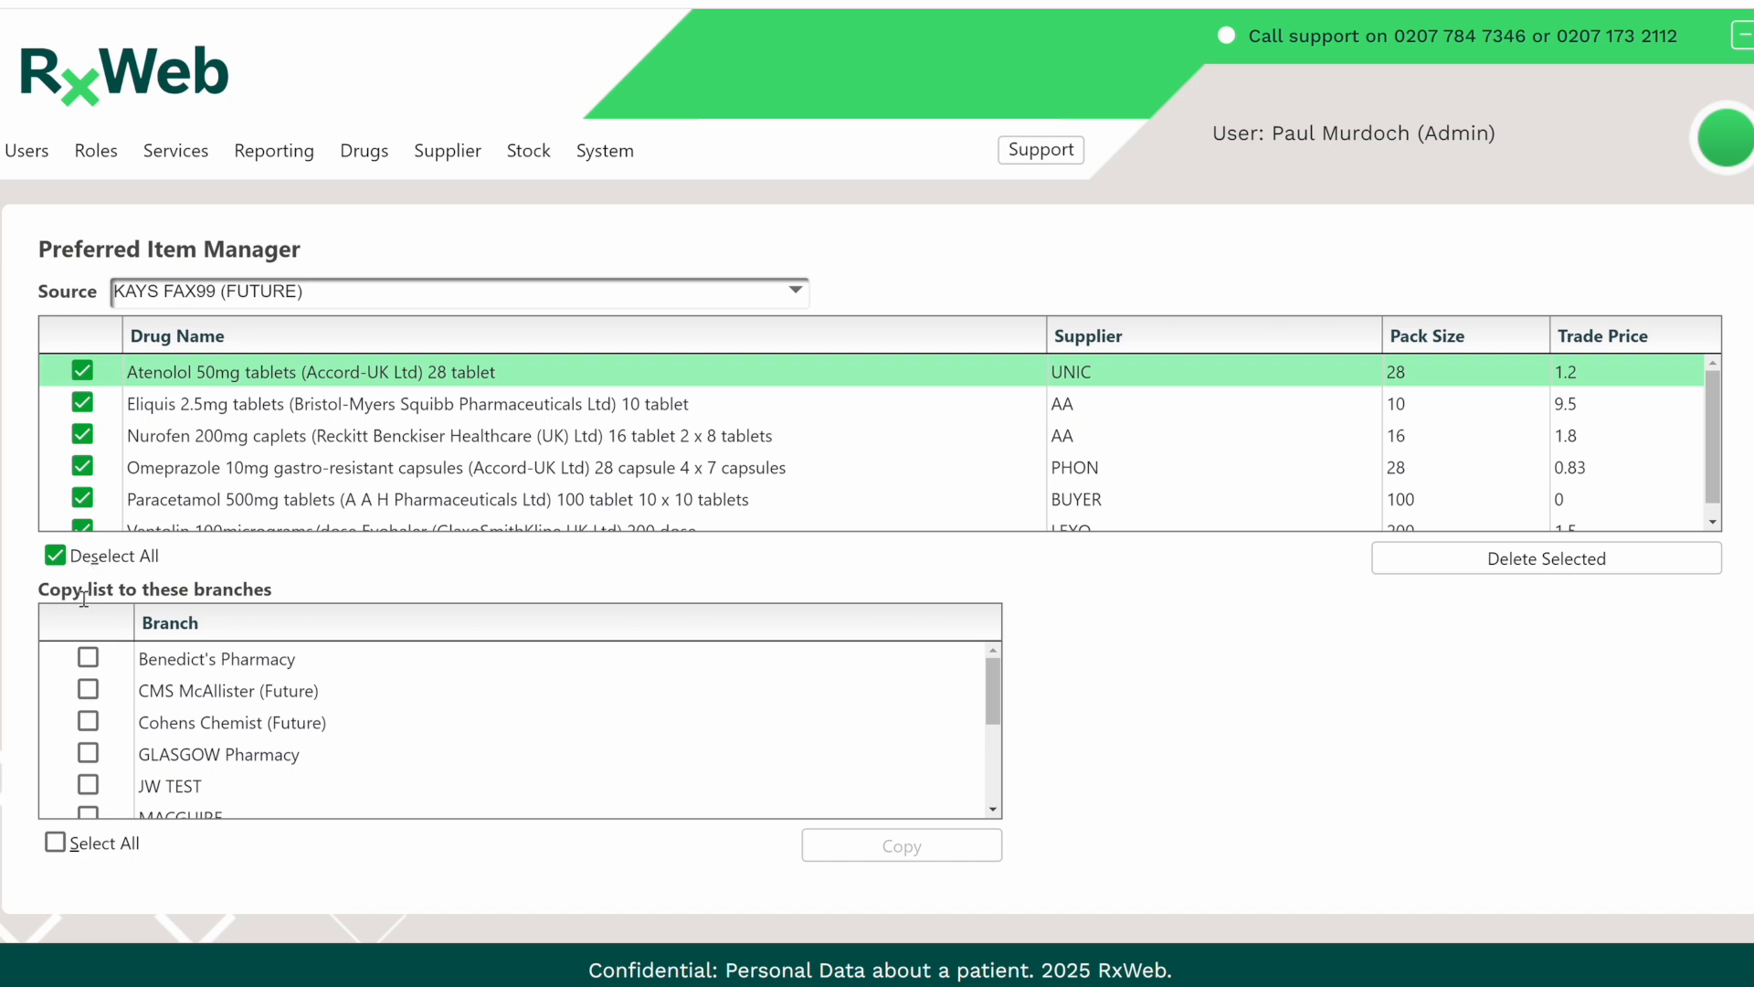
Copy the selected KAYS FAX99 (FUTURE) preferred items to the NEW ENGLAND branch.
drag(990, 687, 999, 745)
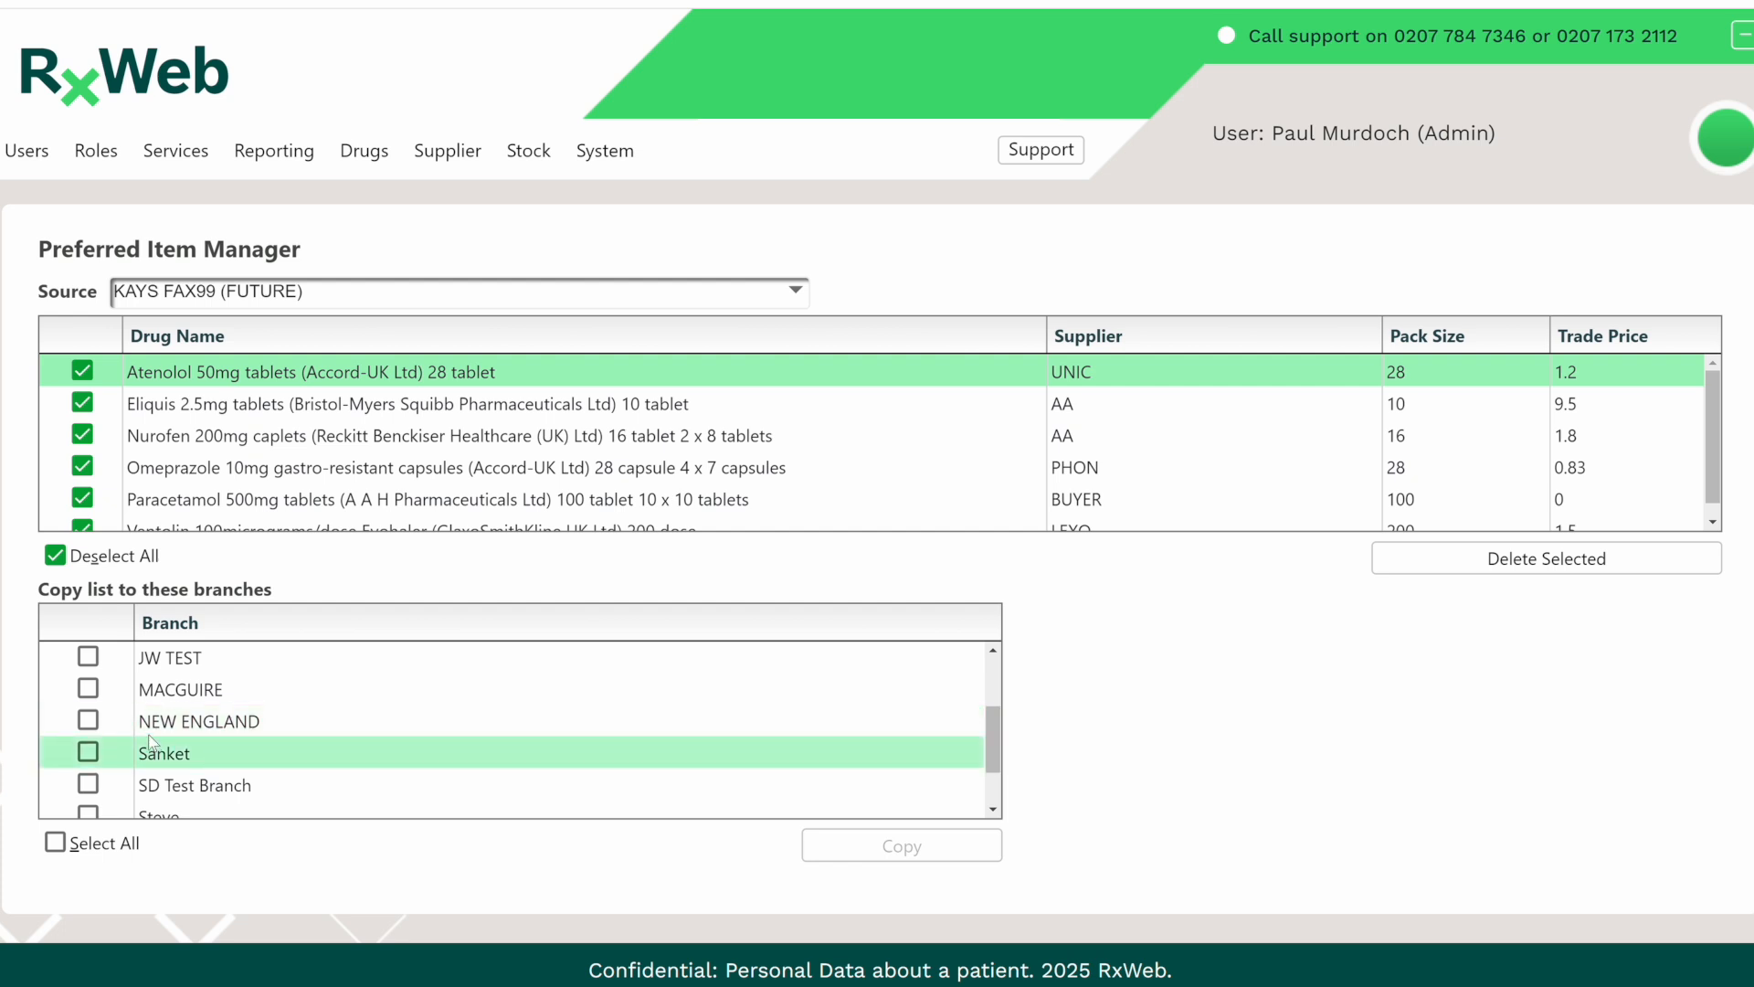
click(88, 728)
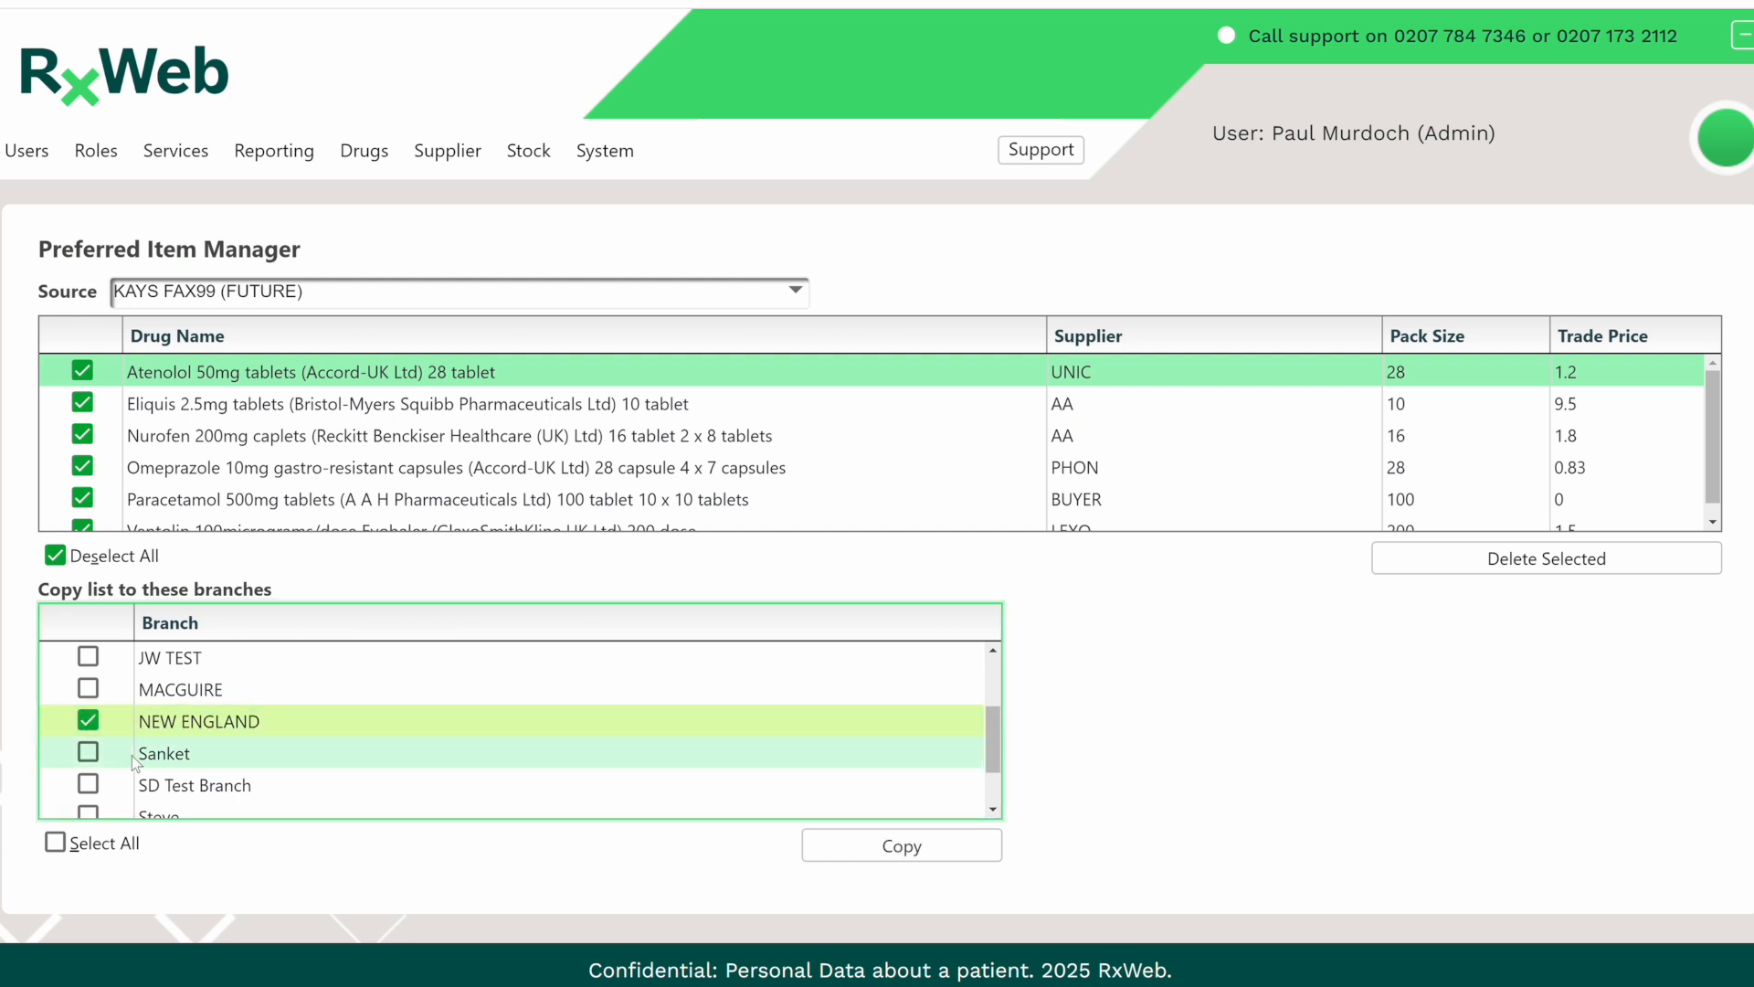
click(891, 845)
Set NEW ENGLAND as the source and remove Atenolol 50mg tablets, Eliquis 2.5mg tablets and Nurofen 200mg caplets from that branch's preferred items.
click(527, 297)
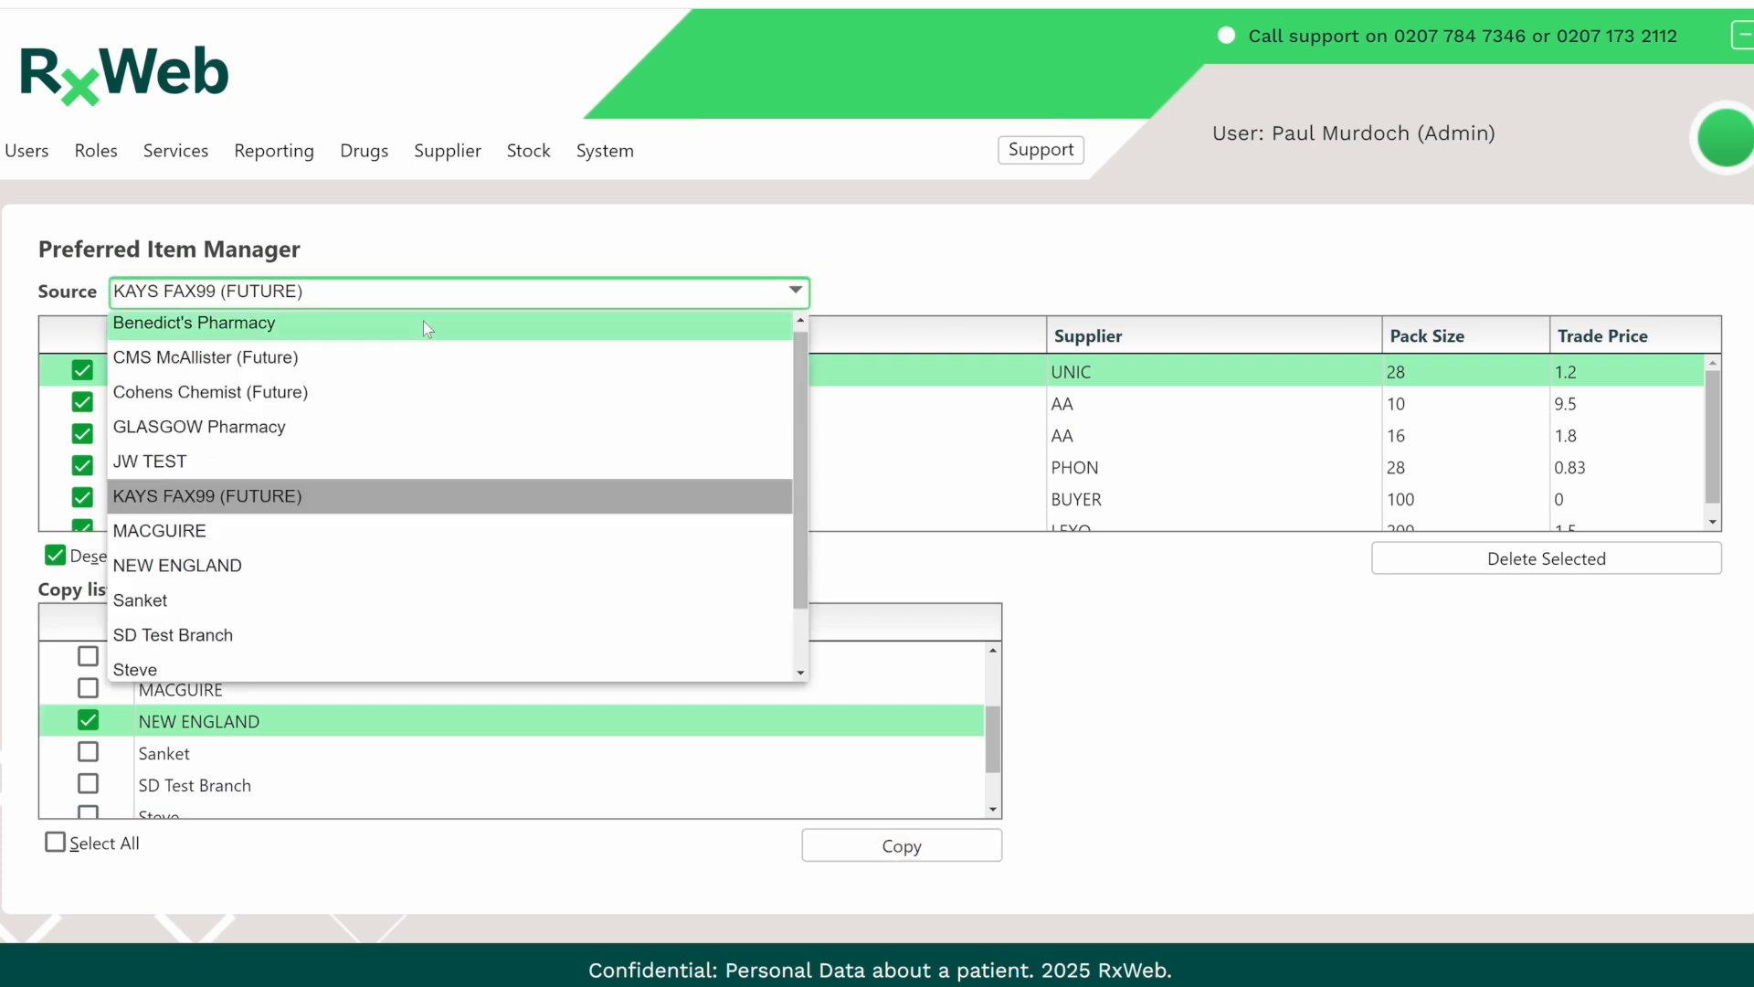
click(207, 567)
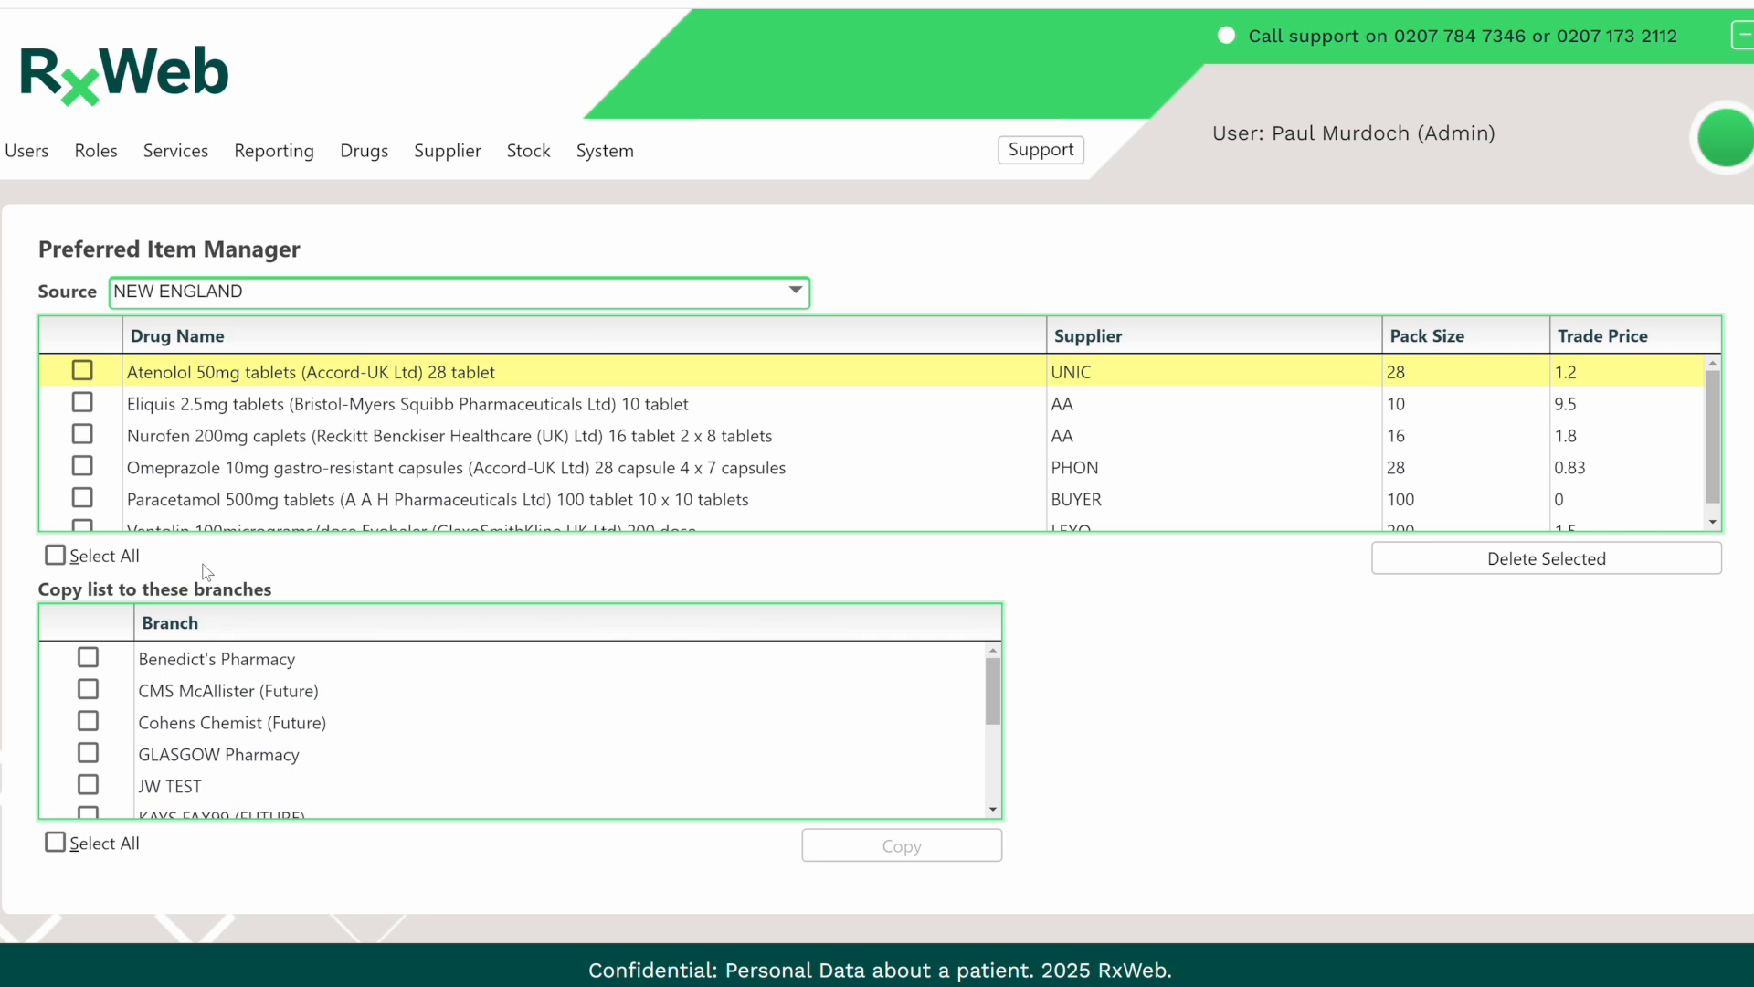
click(82, 371)
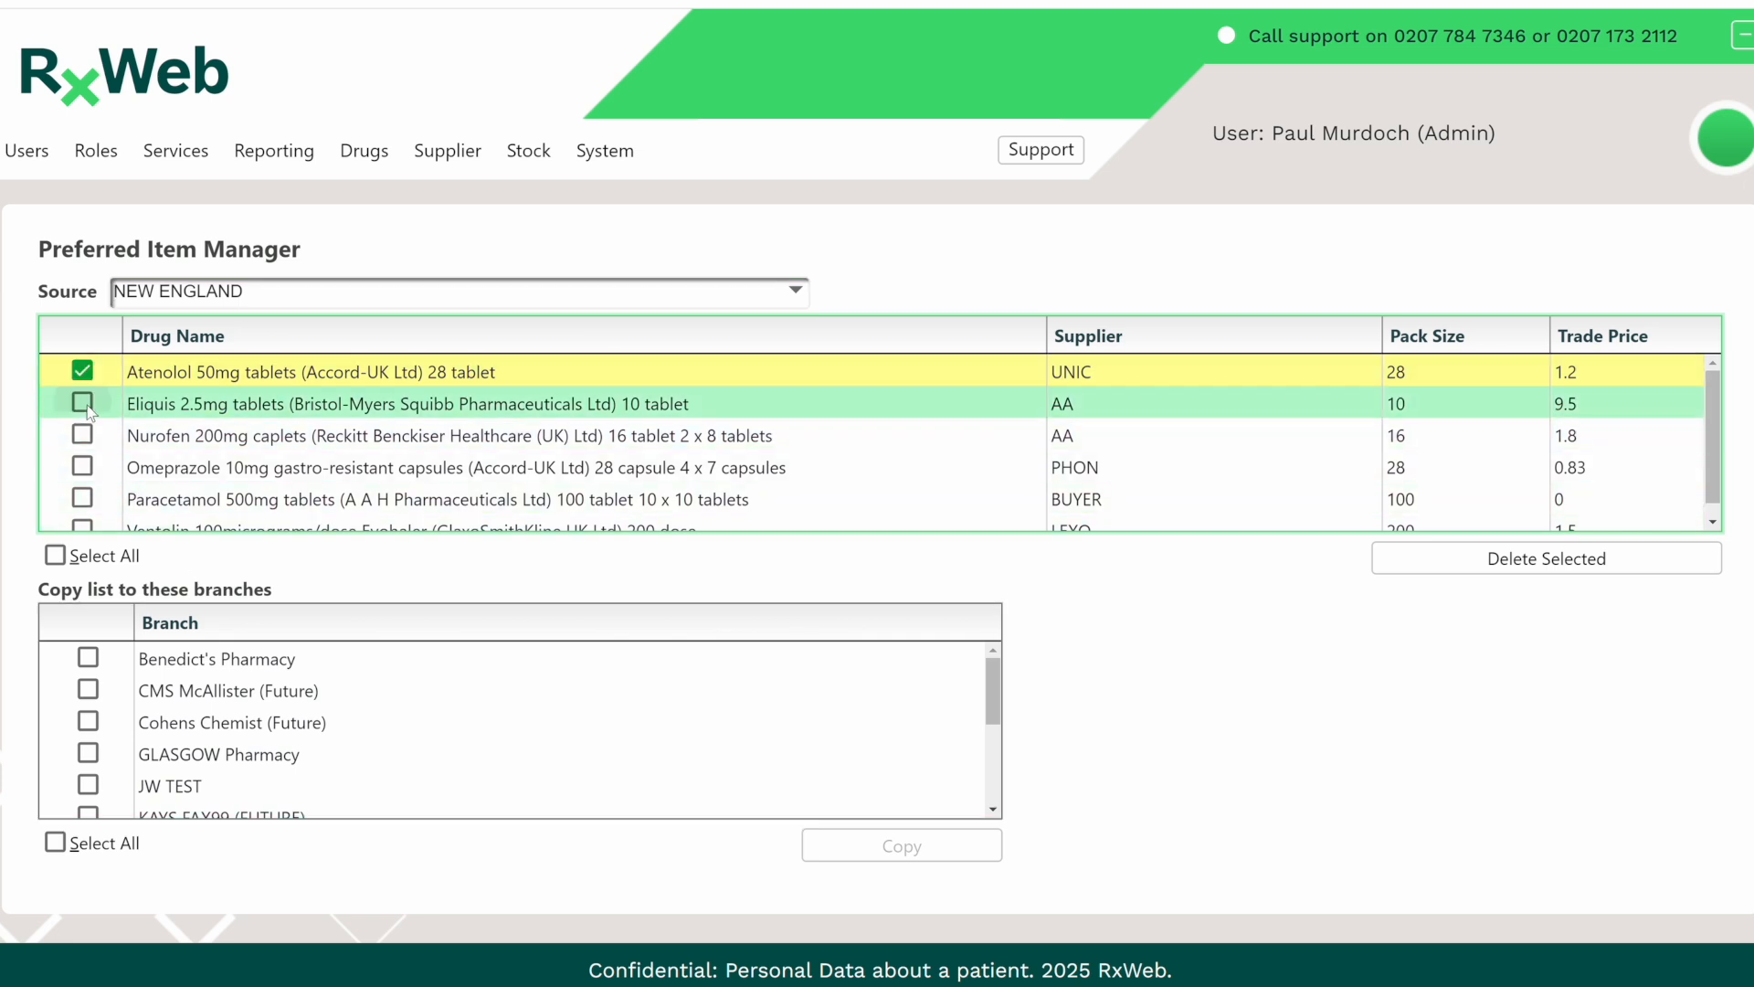
click(83, 402)
click(82, 435)
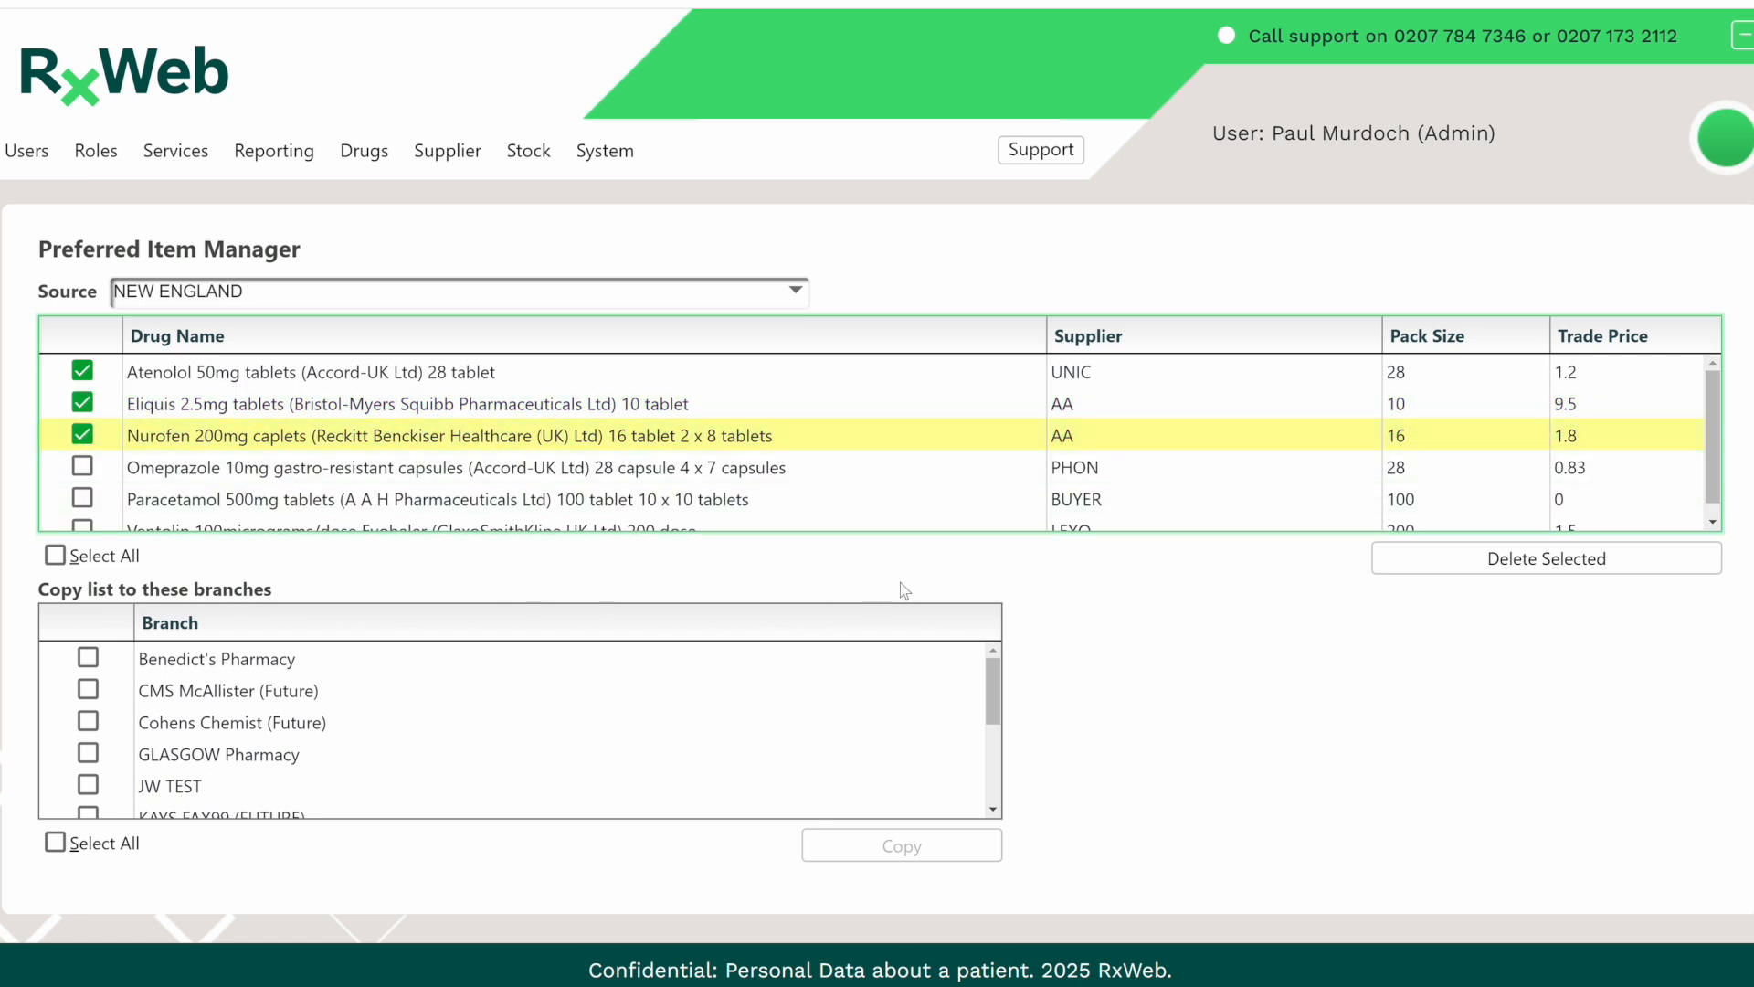
click(1532, 564)
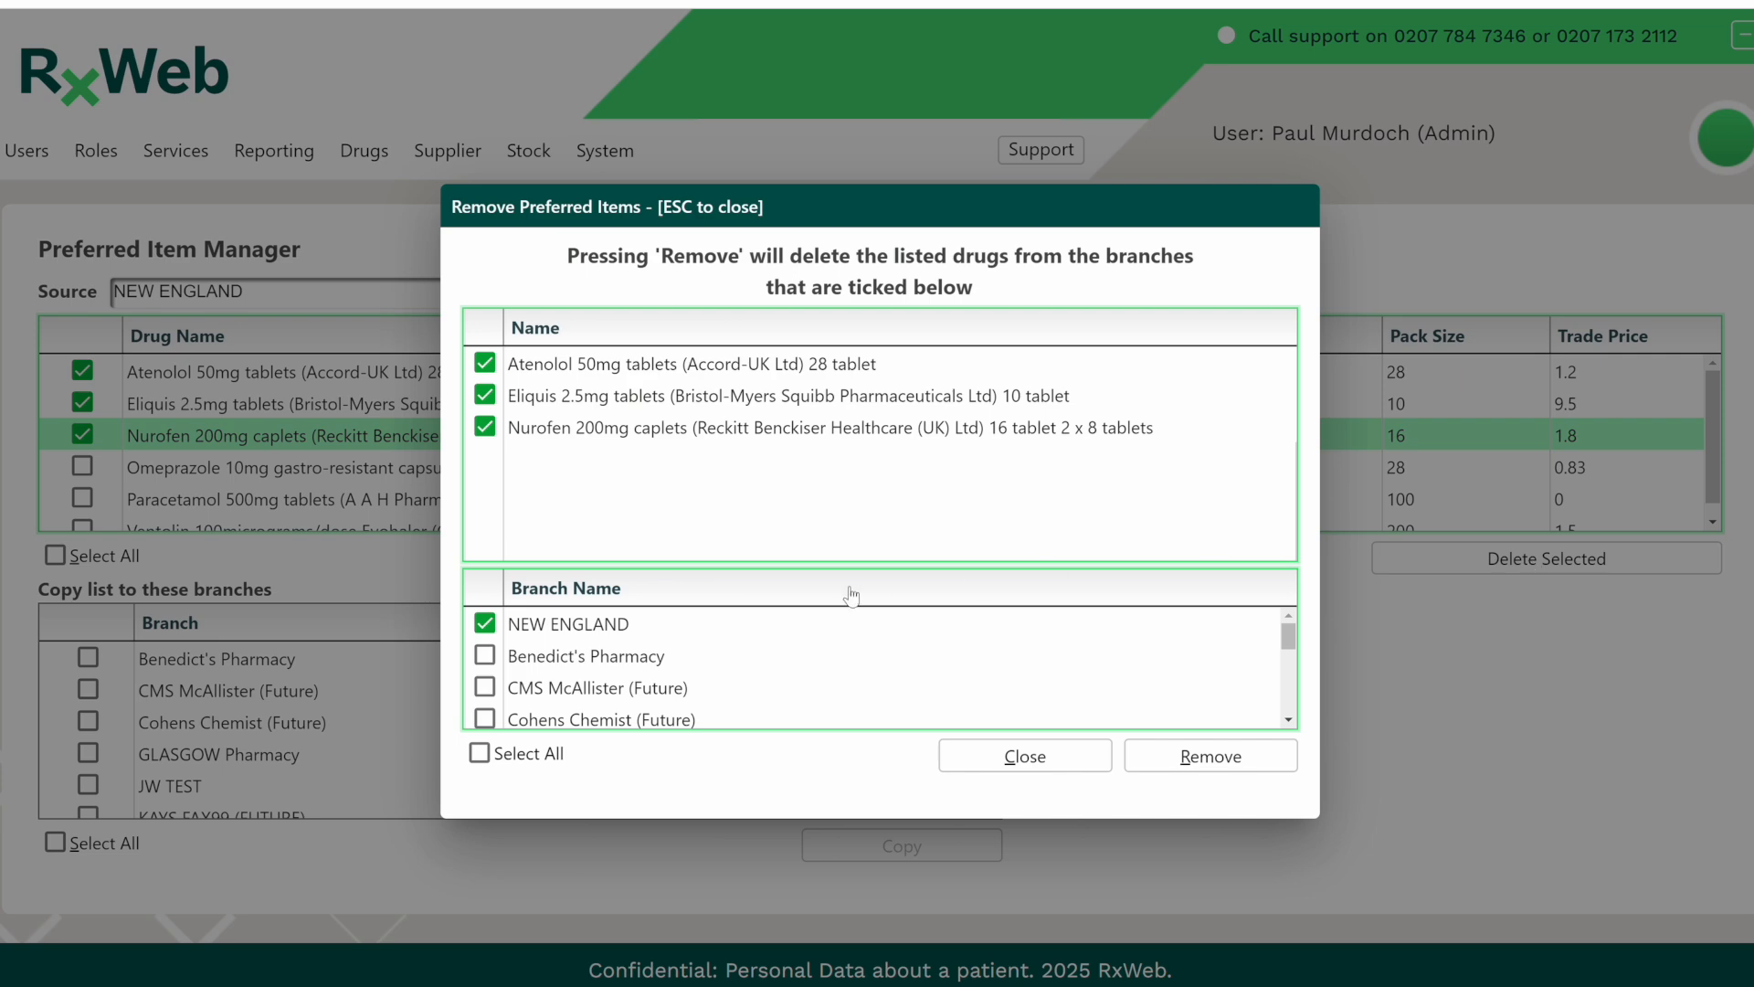
click(1192, 763)
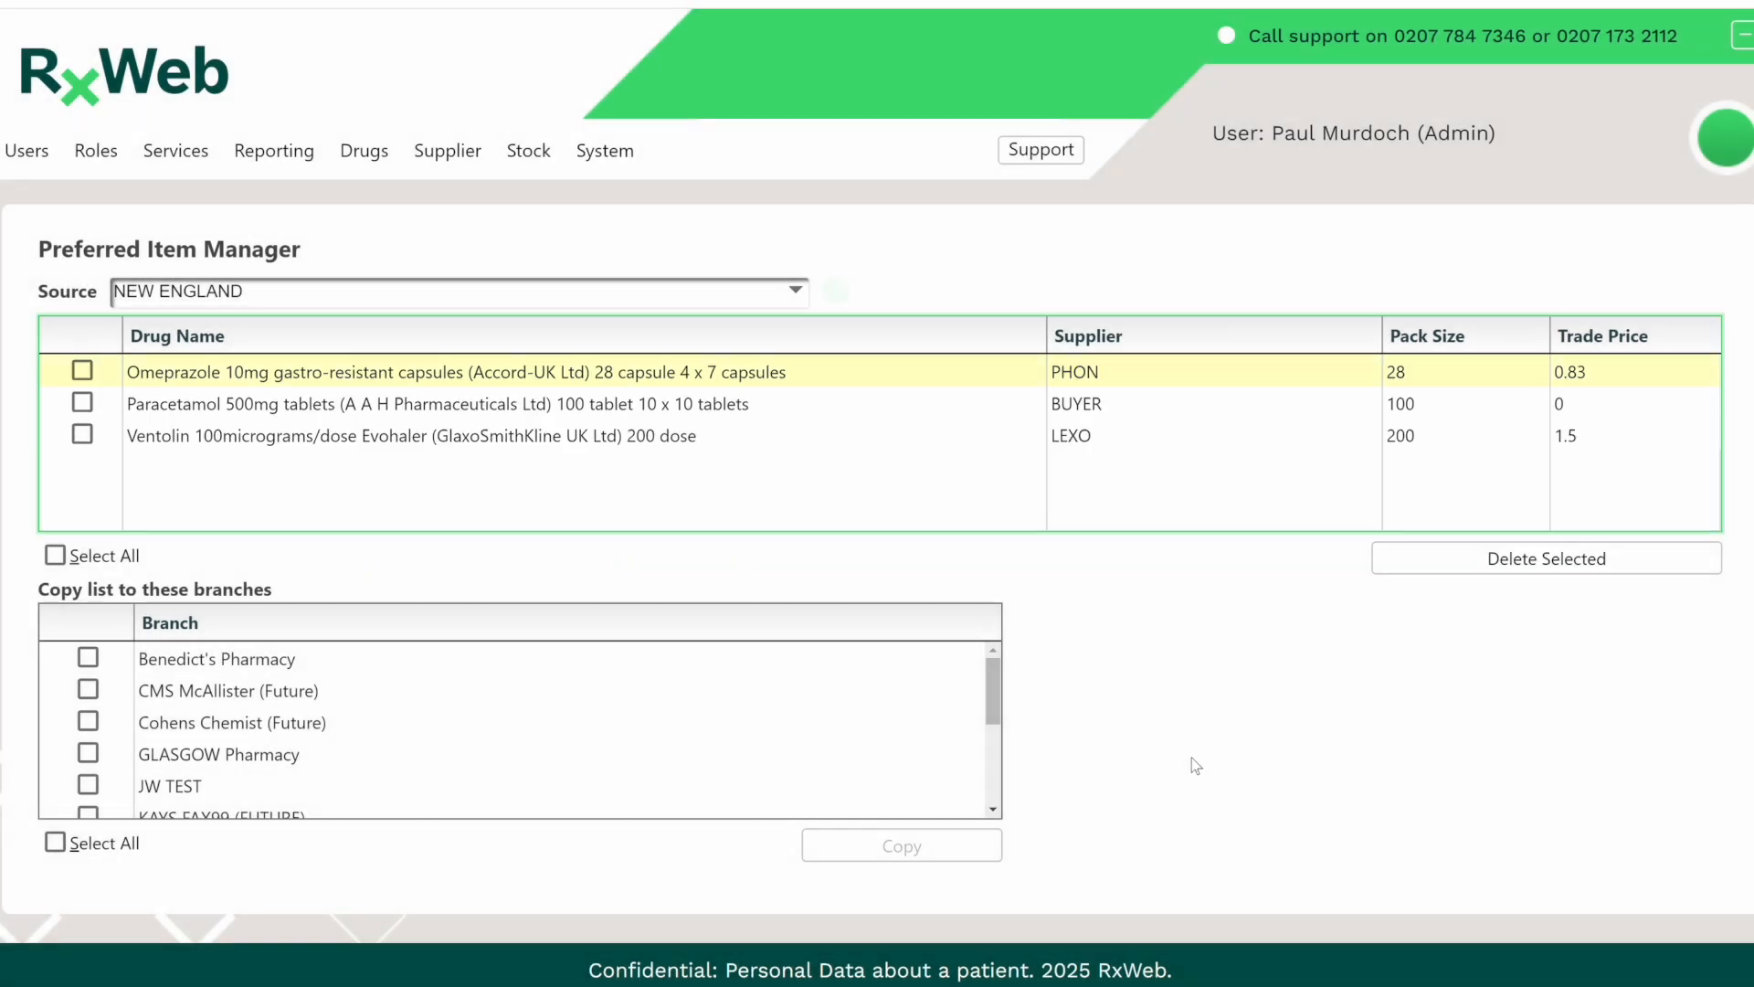